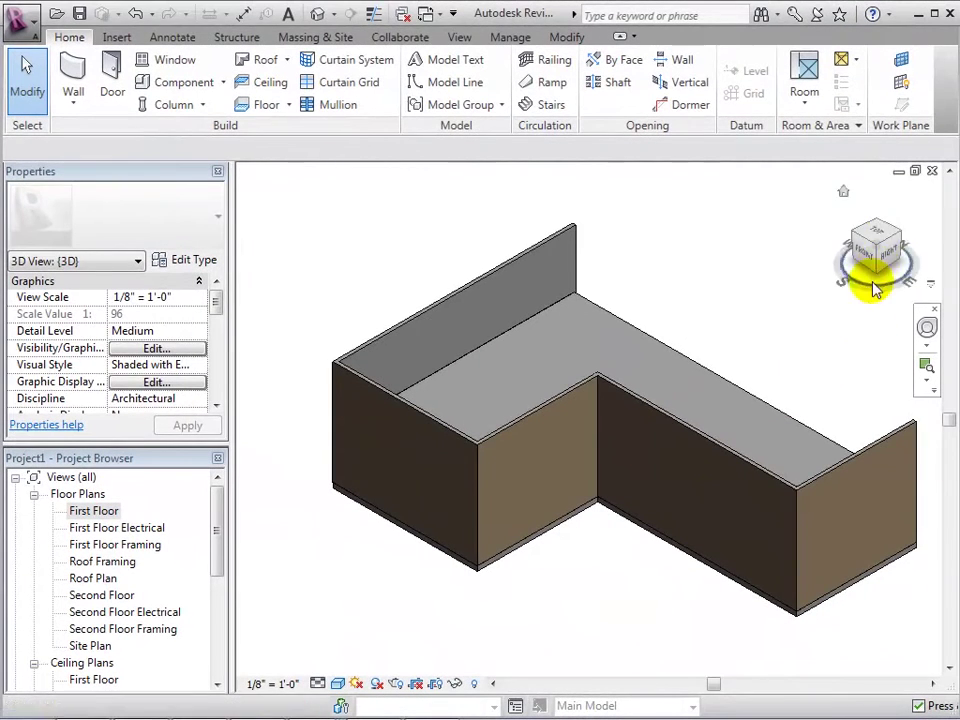
# Open the First Floor plan from the 3D view.
pyautogui.moveTo(864, 242)
pyautogui.mouseDown()
pyautogui.moveTo(862, 268)
pyautogui.moveTo(868, 214)
pyautogui.moveTo(884, 252)
pyautogui.mouseUp()
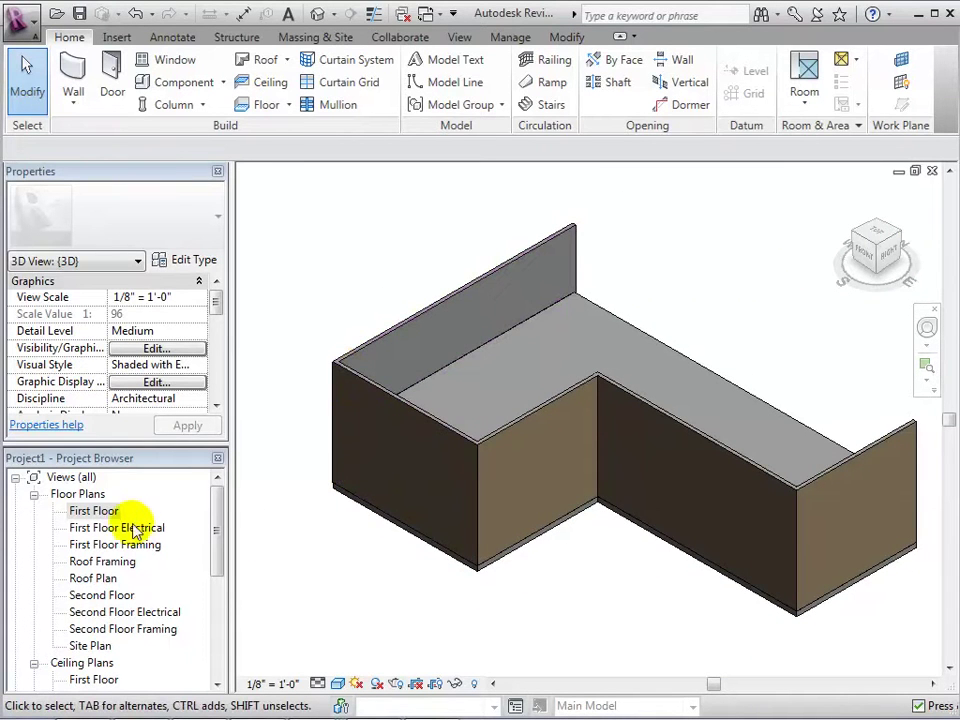
pyautogui.doubleClick(110, 510)
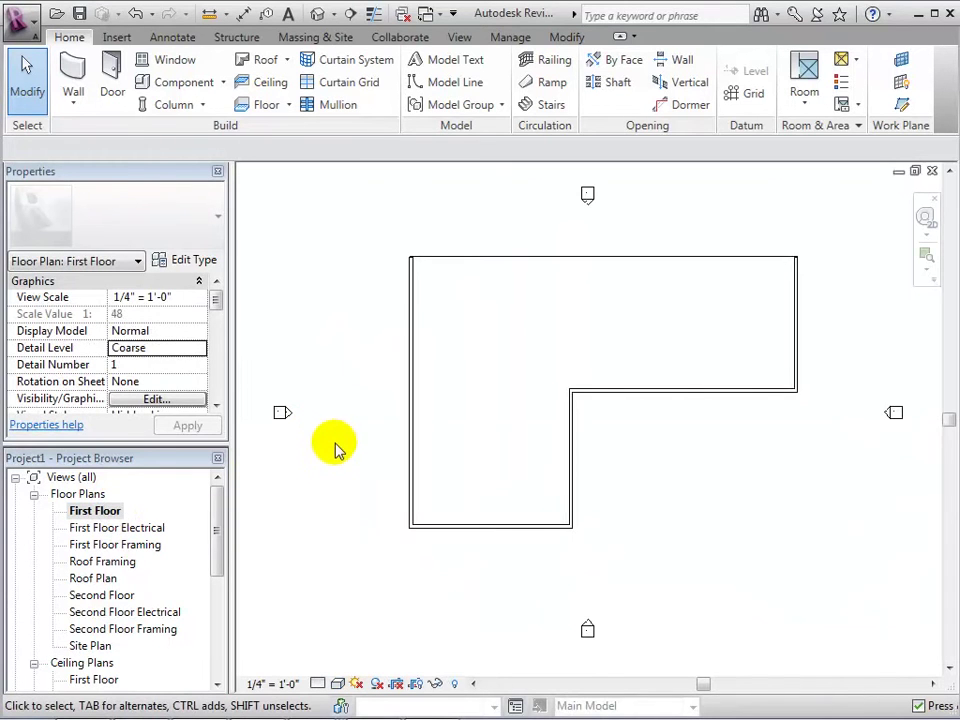
pyautogui.scroll(5, 456, 575)
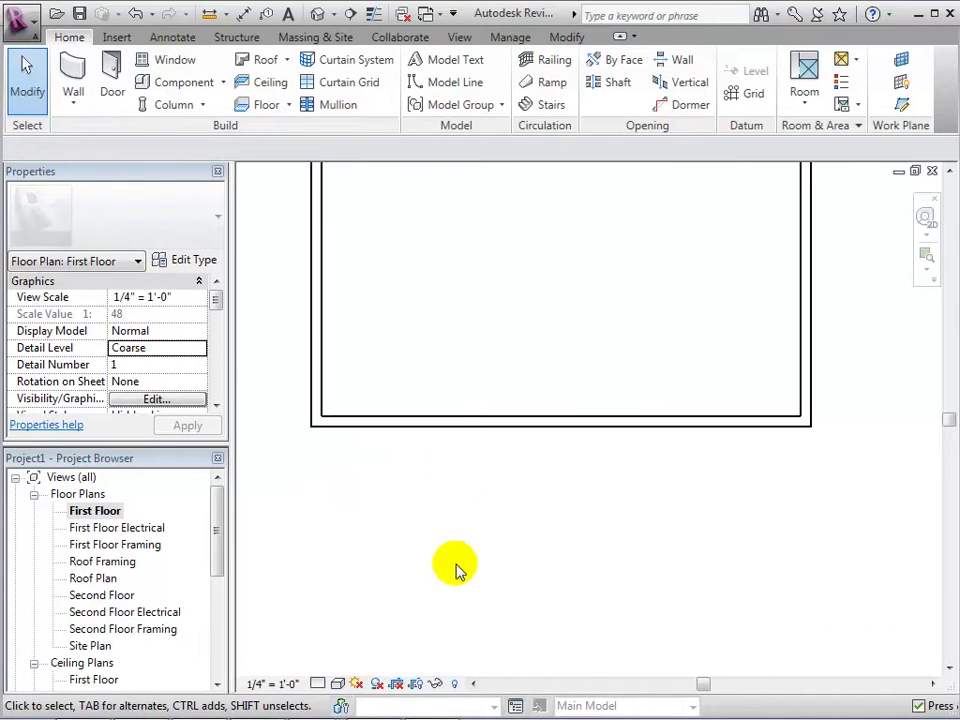
# Place three Fixed with Trim 24" x 48" windows along the bottom wall.
pyautogui.click(186, 60)
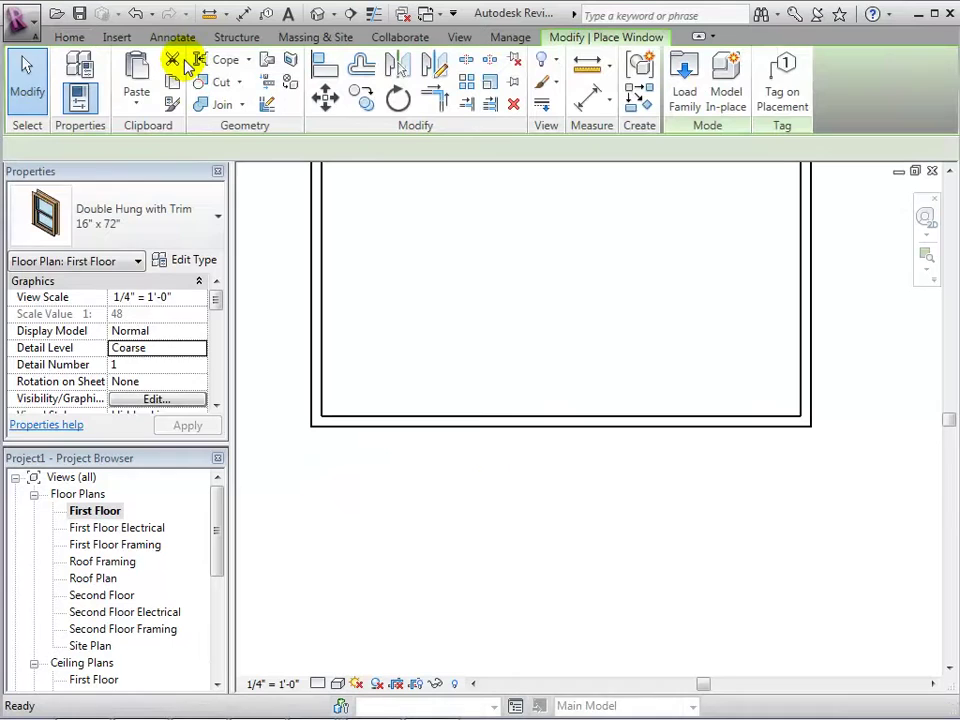
pyautogui.click(211, 207)
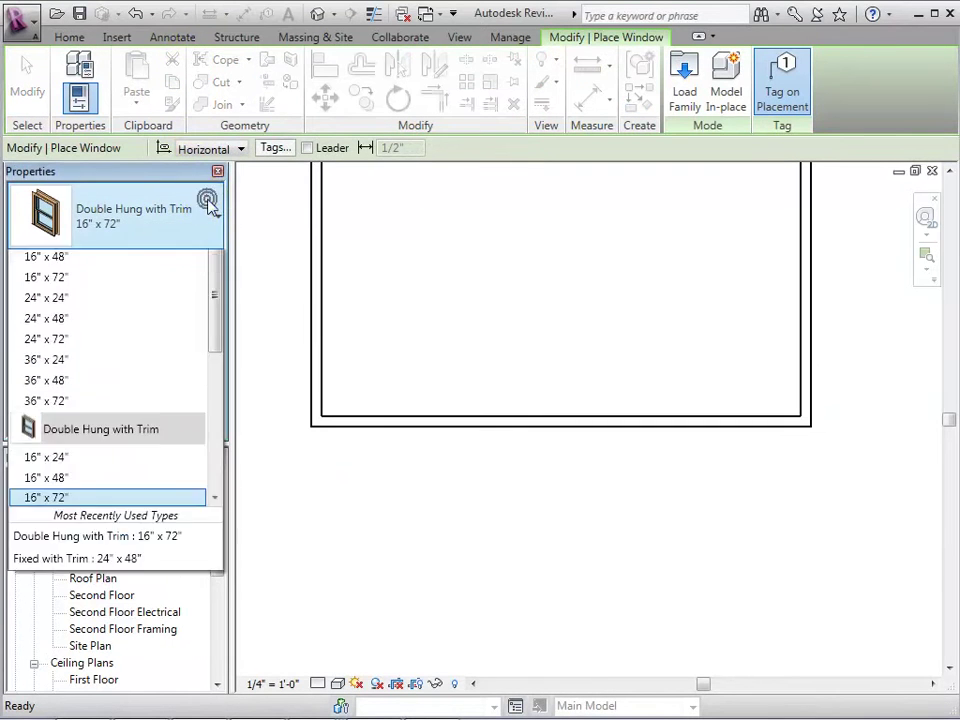
pyautogui.moveTo(212, 298); pyautogui.dragTo(213, 457)
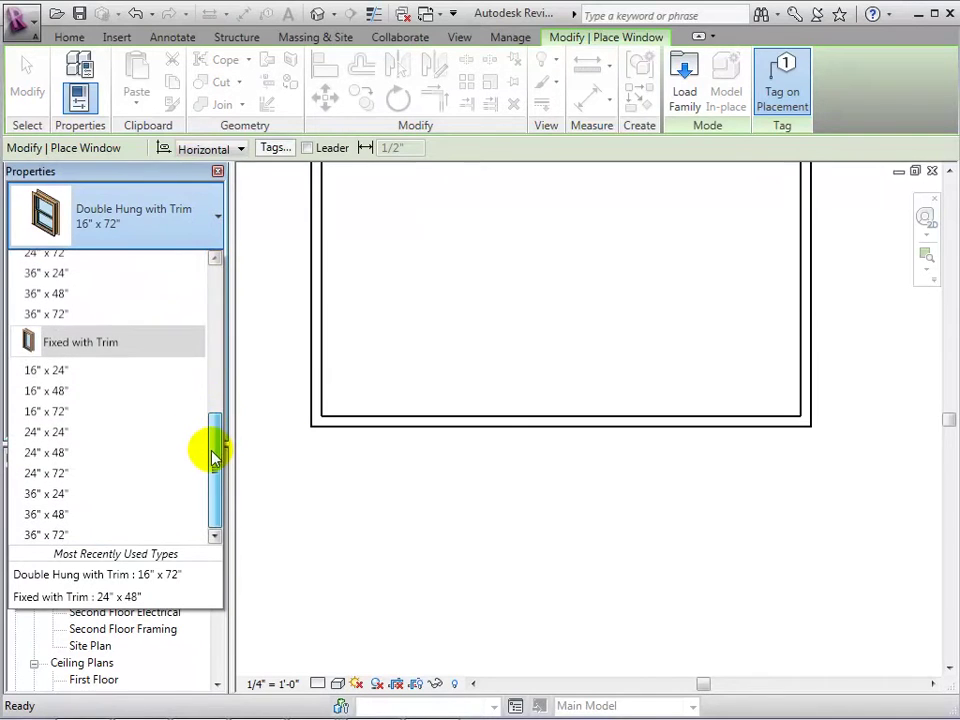
pyautogui.click(116, 456)
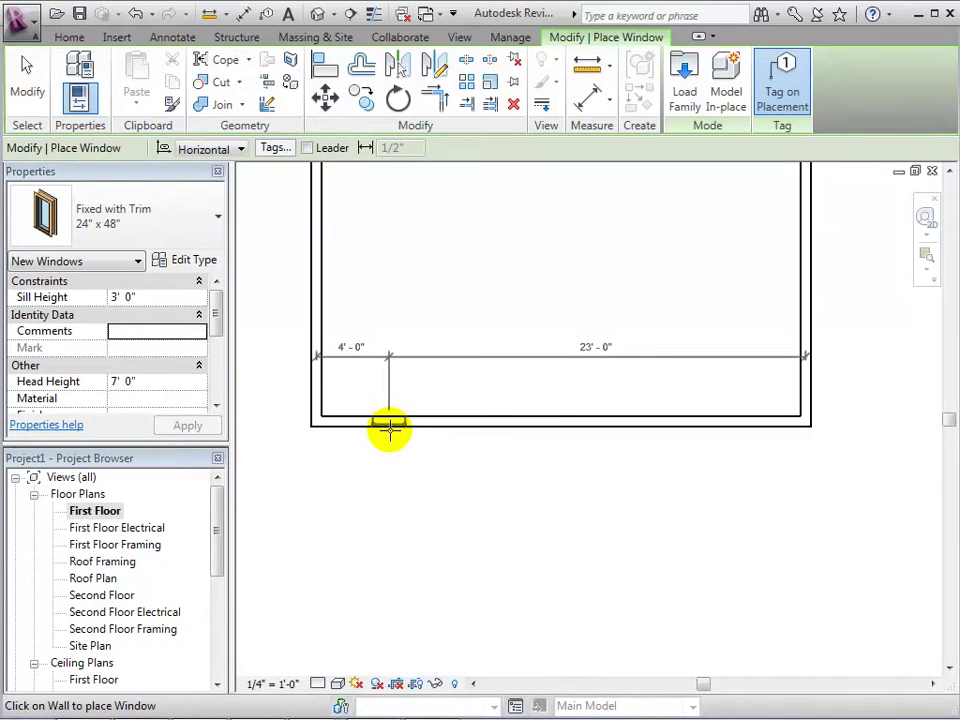
pyautogui.click(397, 418)
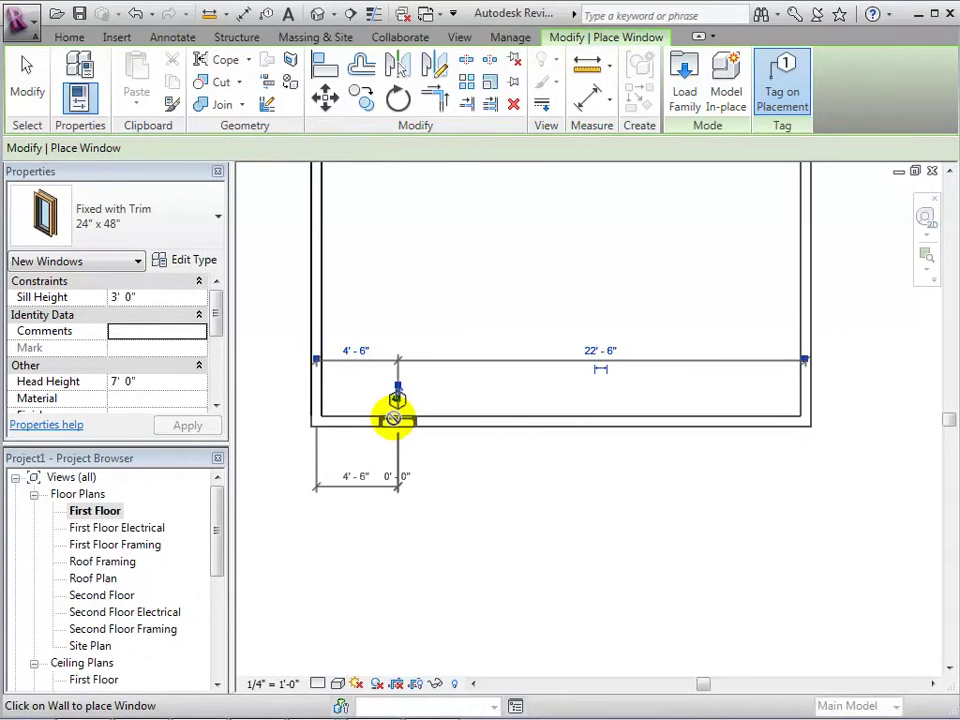
pyautogui.click(478, 412)
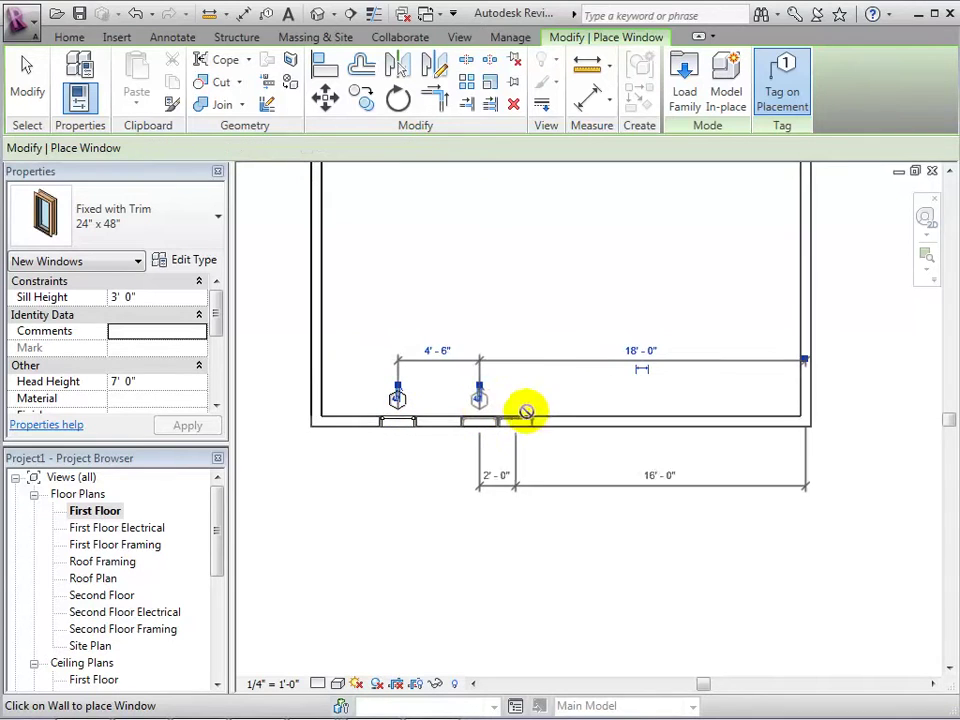
pyautogui.click(570, 410)
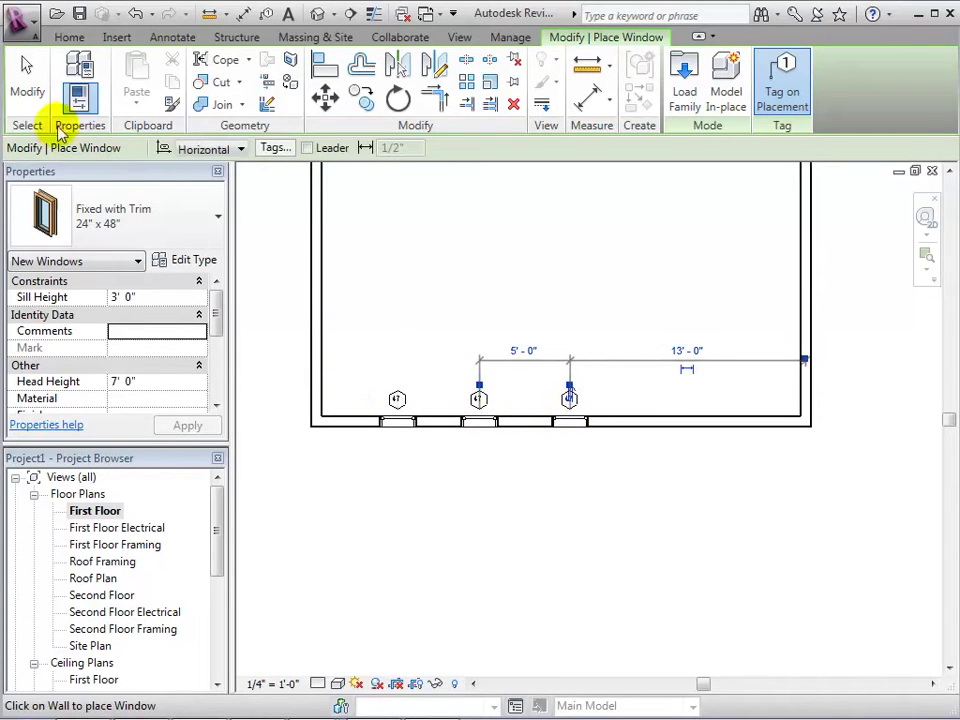
pyautogui.click(30, 92)
# Pan the plan to center the new windows, then select and clear a window tag.
pyautogui.scroll(4, 444, 441)
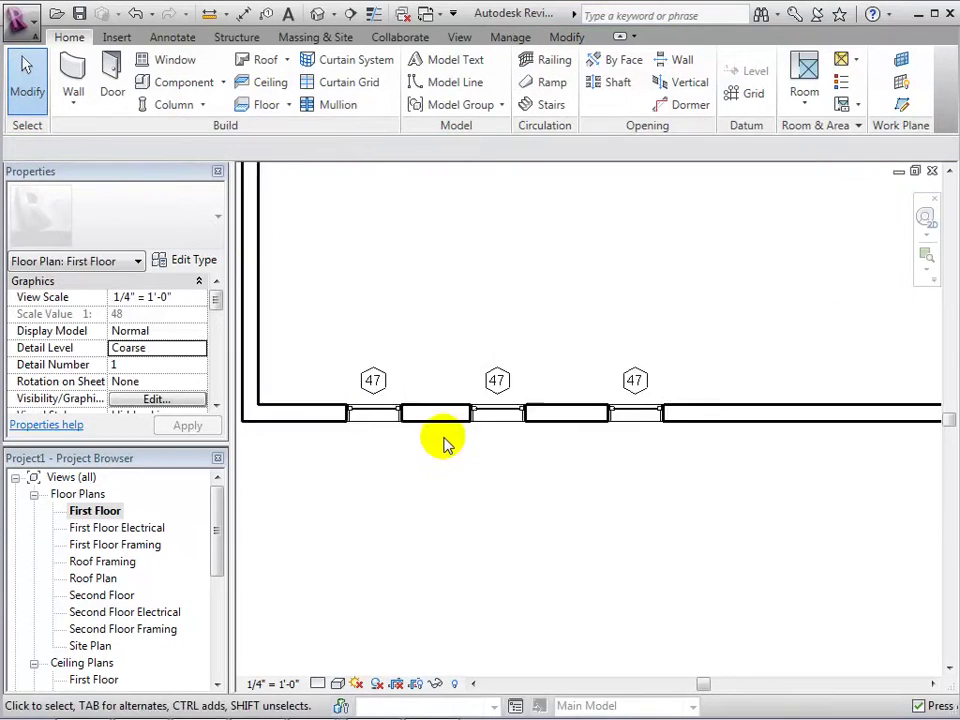
pyautogui.moveTo(378, 330); pyautogui.dragTo(480, 296, button='middle')
pyautogui.scroll(-1, 489, 300)
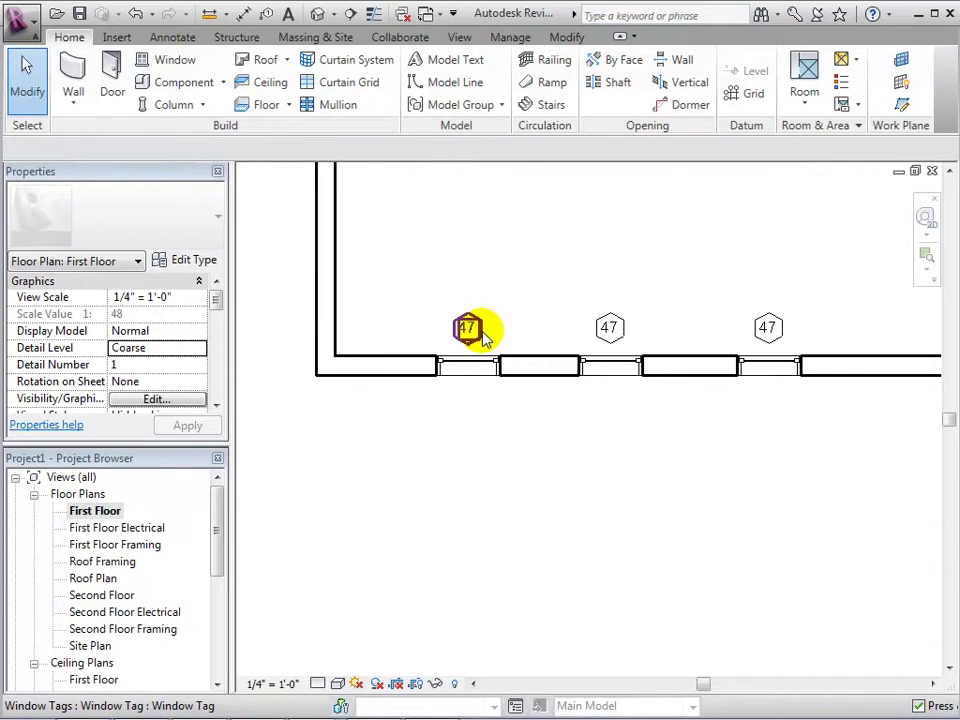
pyautogui.click(482, 336)
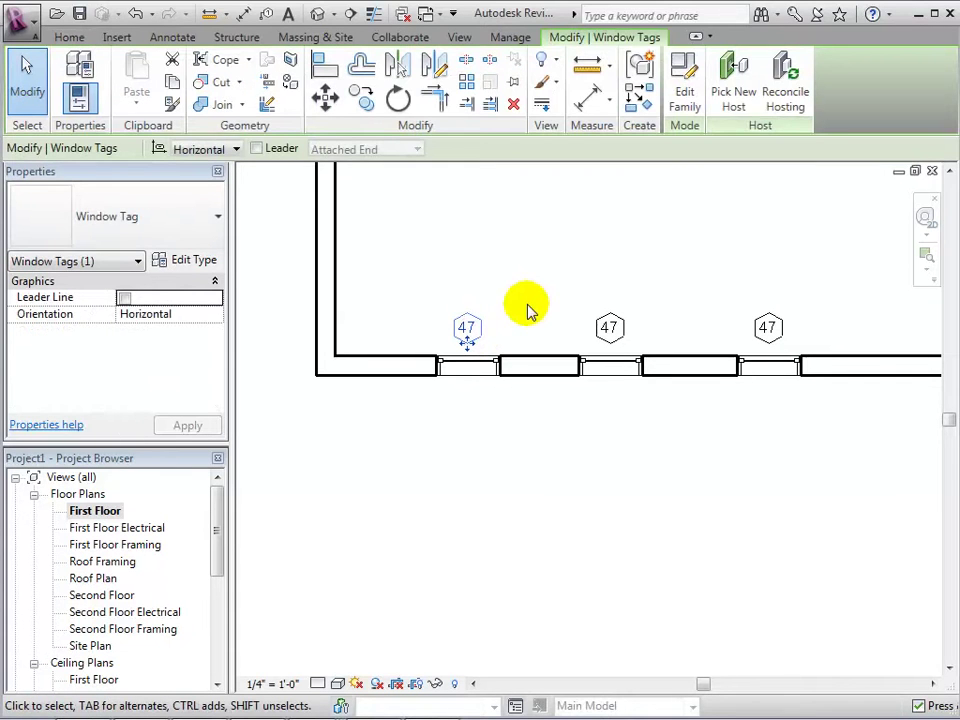
pyautogui.click(530, 311)
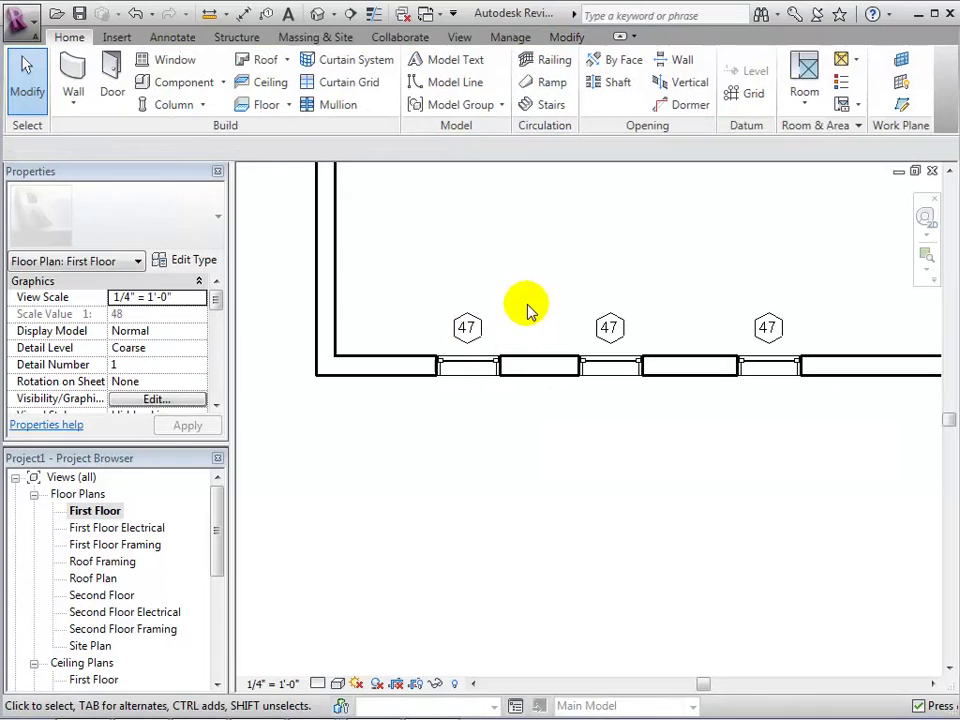
# Open the default 3D view and zoom in on the windowed wall.
pyautogui.click(316, 14)
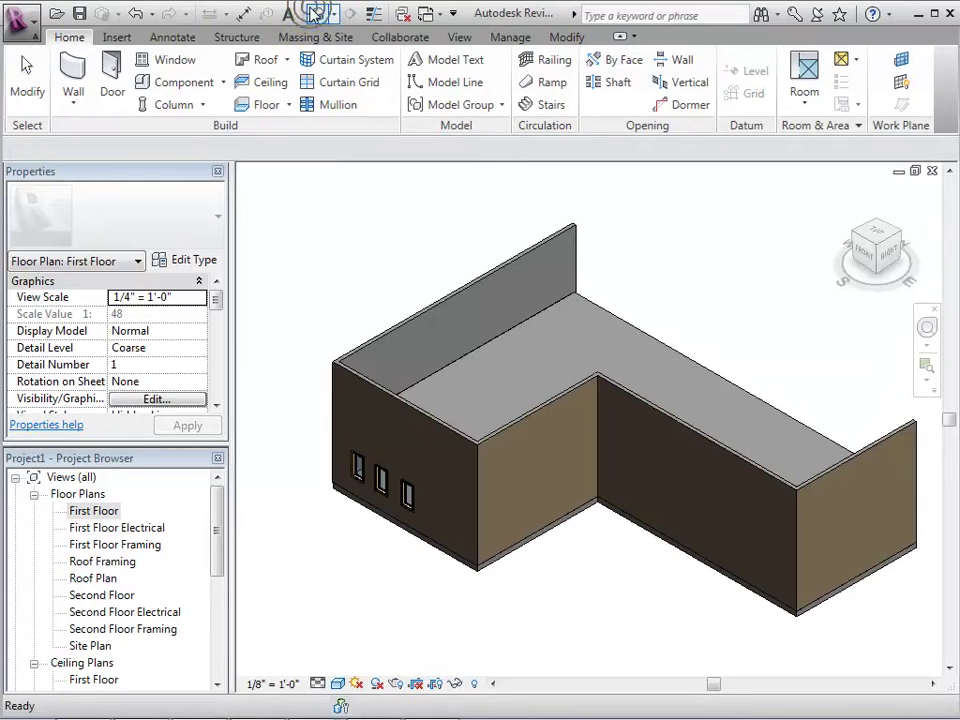
pyautogui.scroll(2, 314, 550)
pyautogui.moveTo(316, 552); pyautogui.dragTo(388, 550, button='middle')
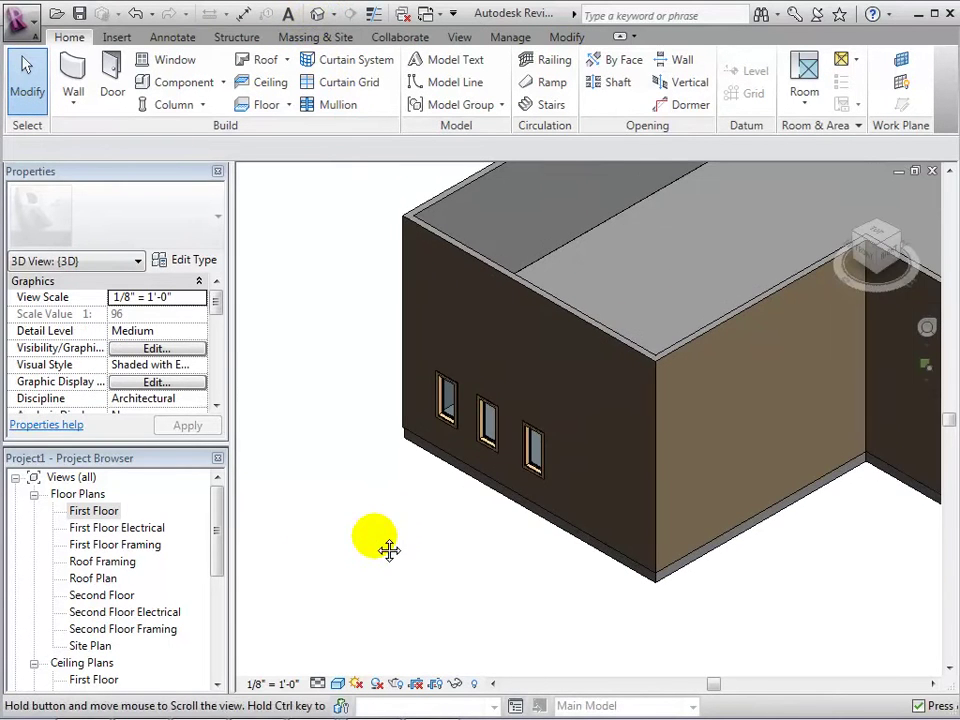
# In the First Floor plan, set the left window 3'-0" from the wall corner.
pyautogui.doubleClick(92, 511)
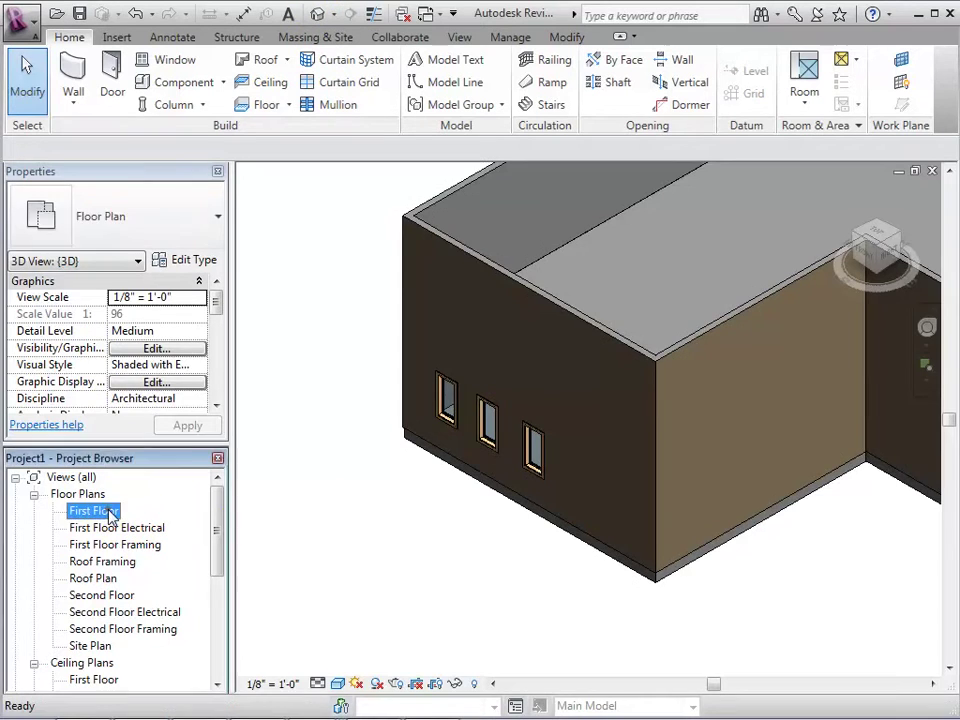
pyautogui.scroll(-3, 444, 461)
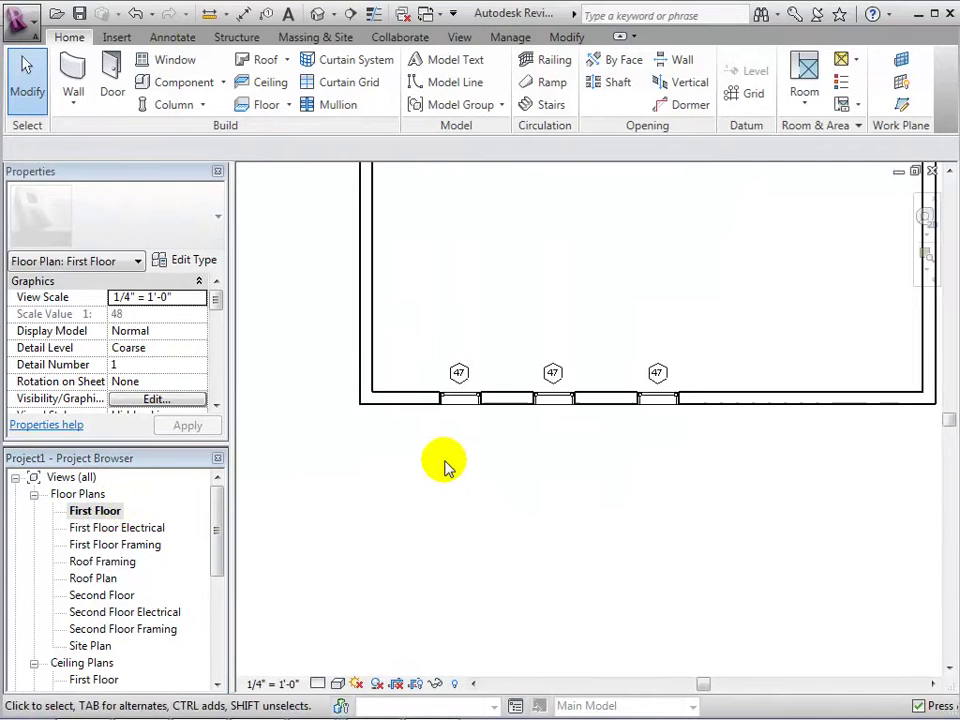
pyautogui.click(451, 416)
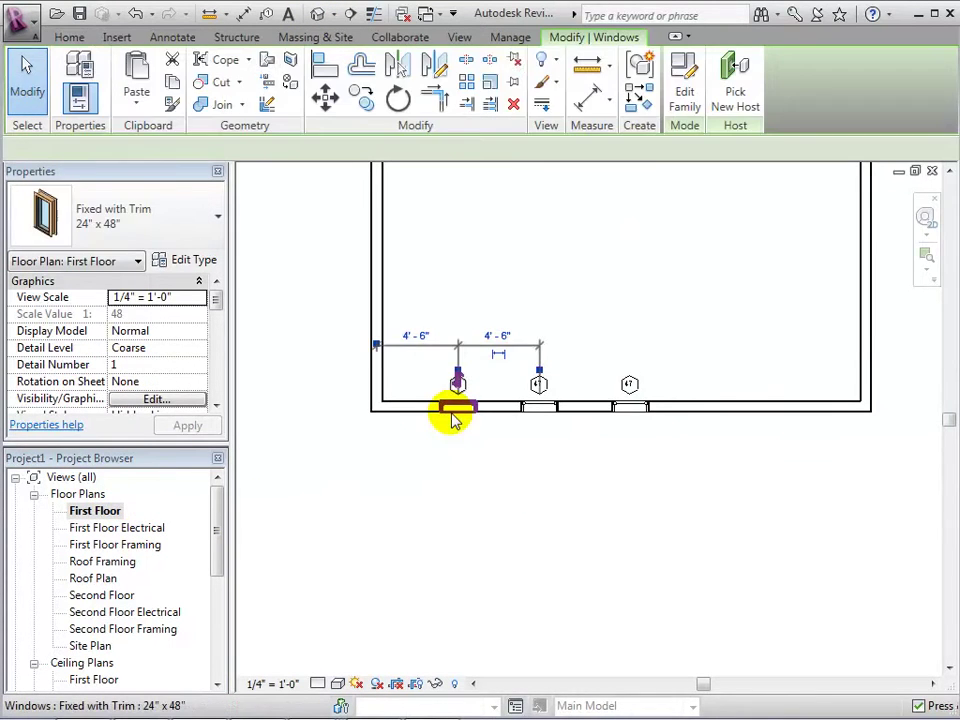
pyautogui.click(415, 336)
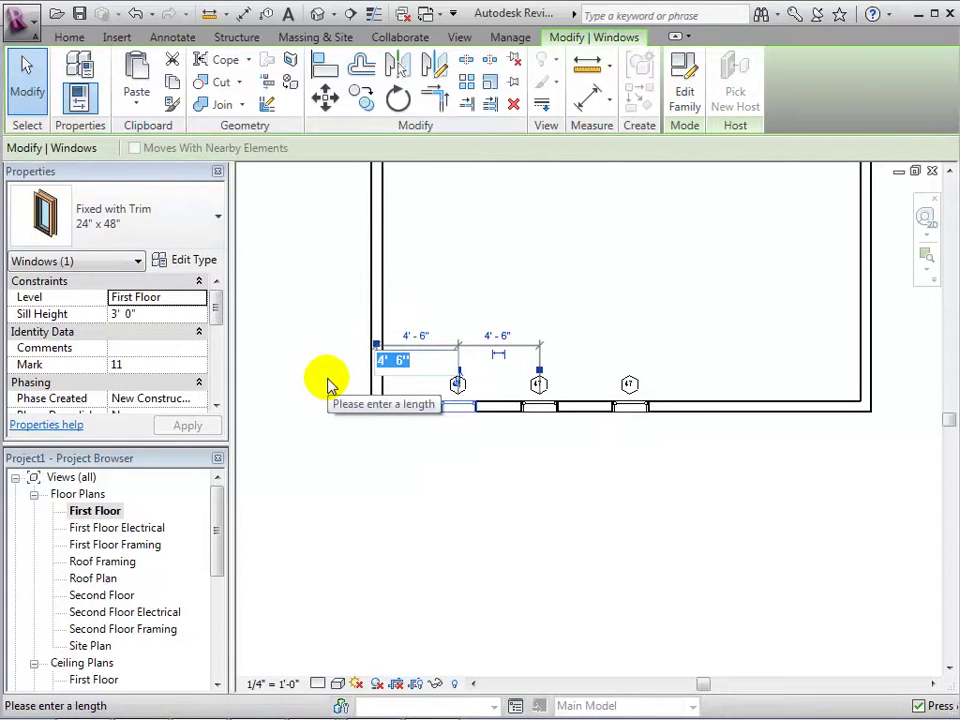
pyautogui.write('3 0')
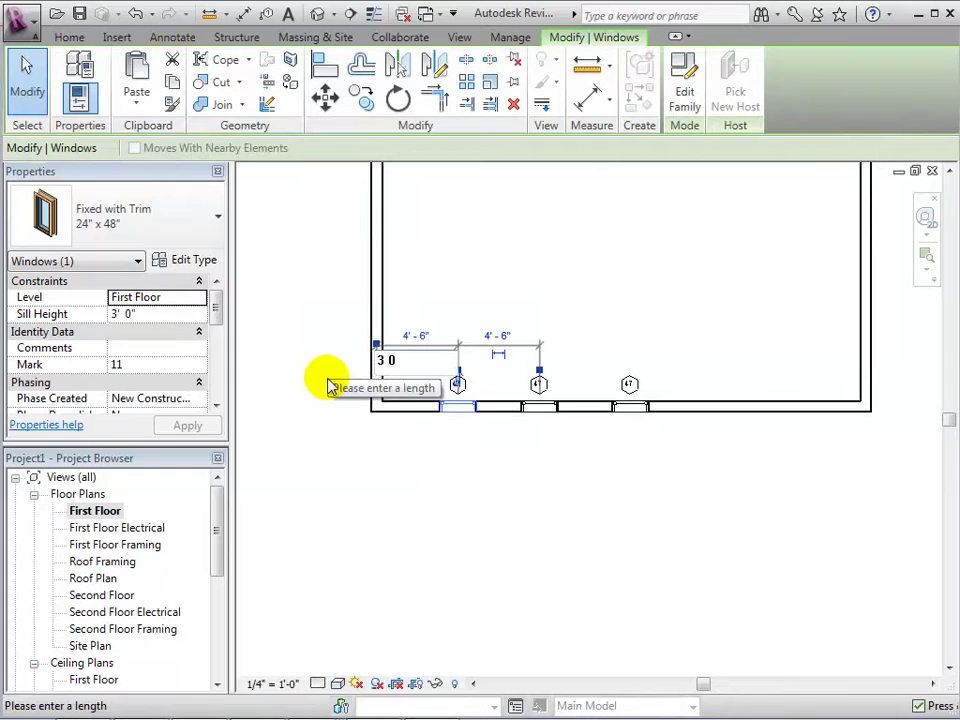
pyautogui.press('Return')
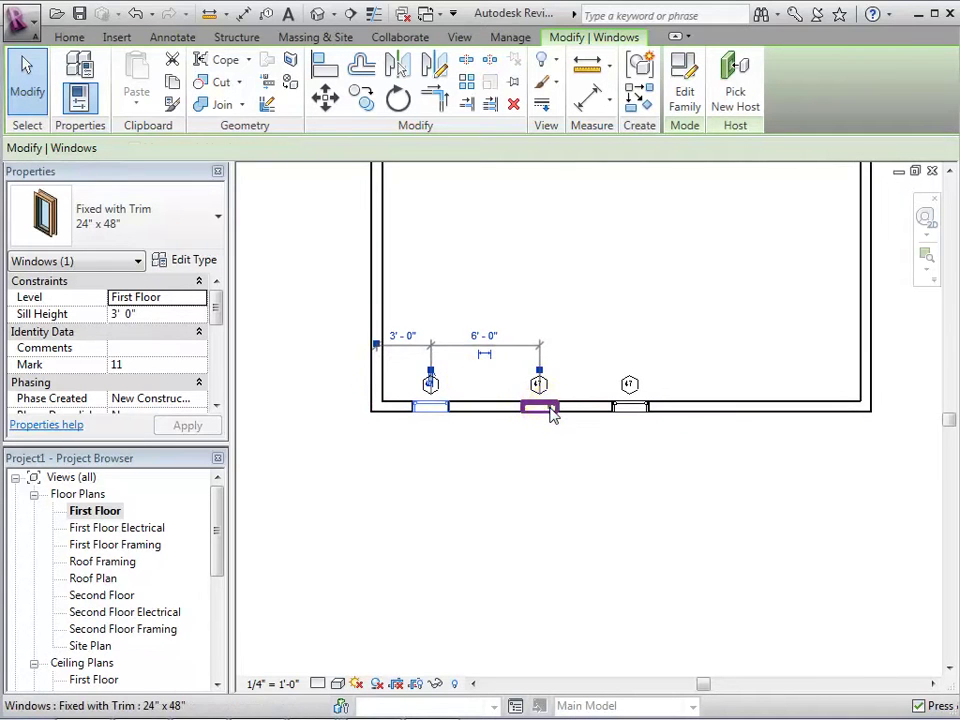
# Set the middle window 4'-0" beyond the left window.
pyautogui.click(544, 408)
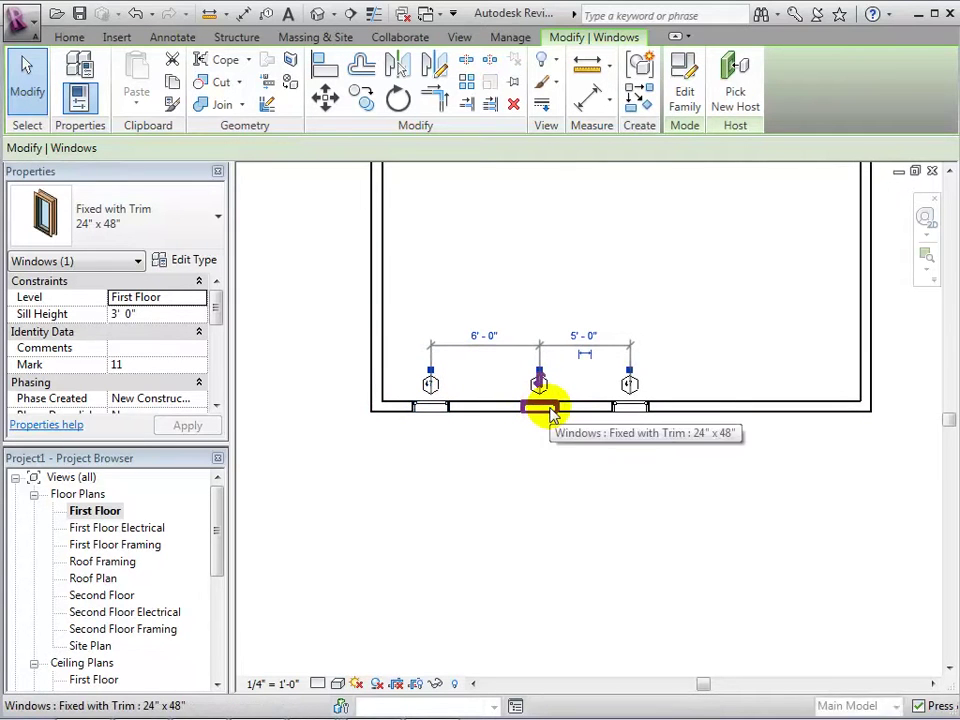
pyautogui.click(498, 348)
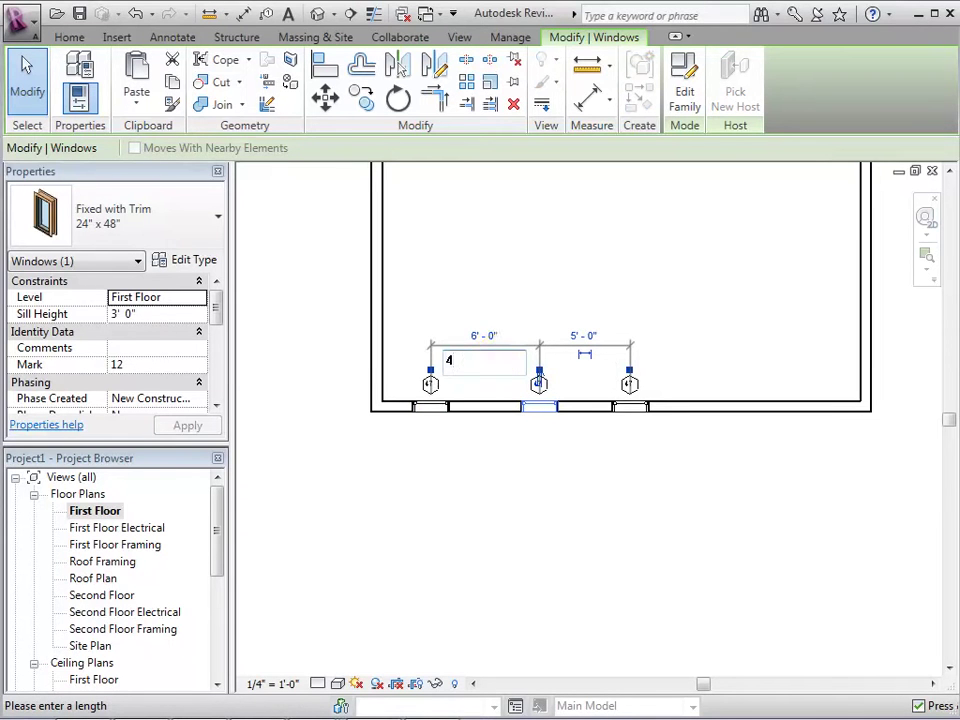
pyautogui.write('4 0')
pyautogui.press('Return')
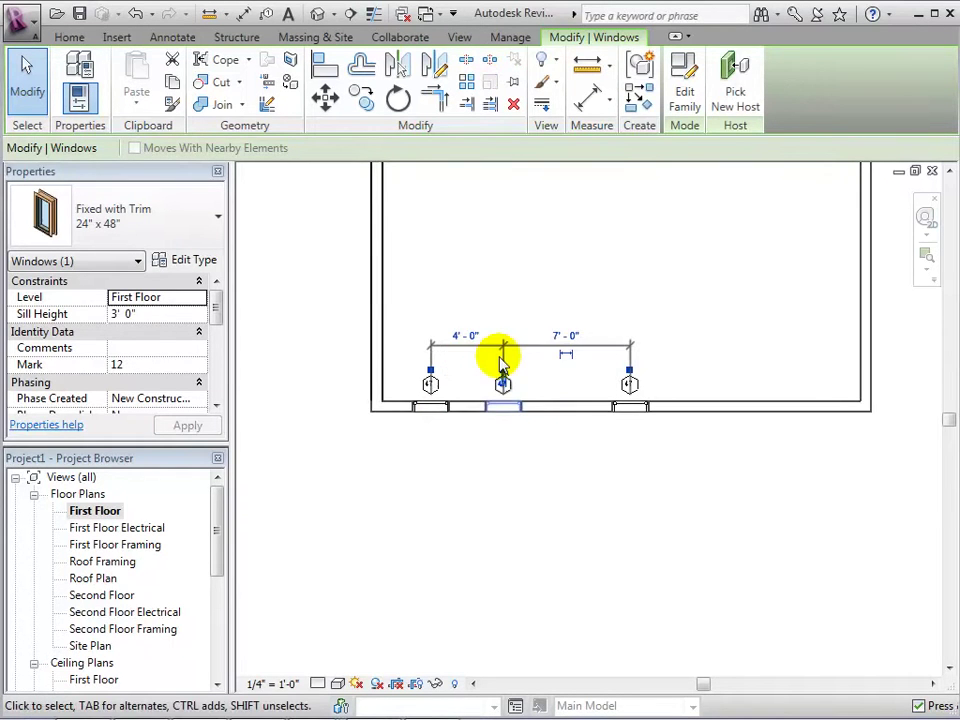
pyautogui.click(558, 290)
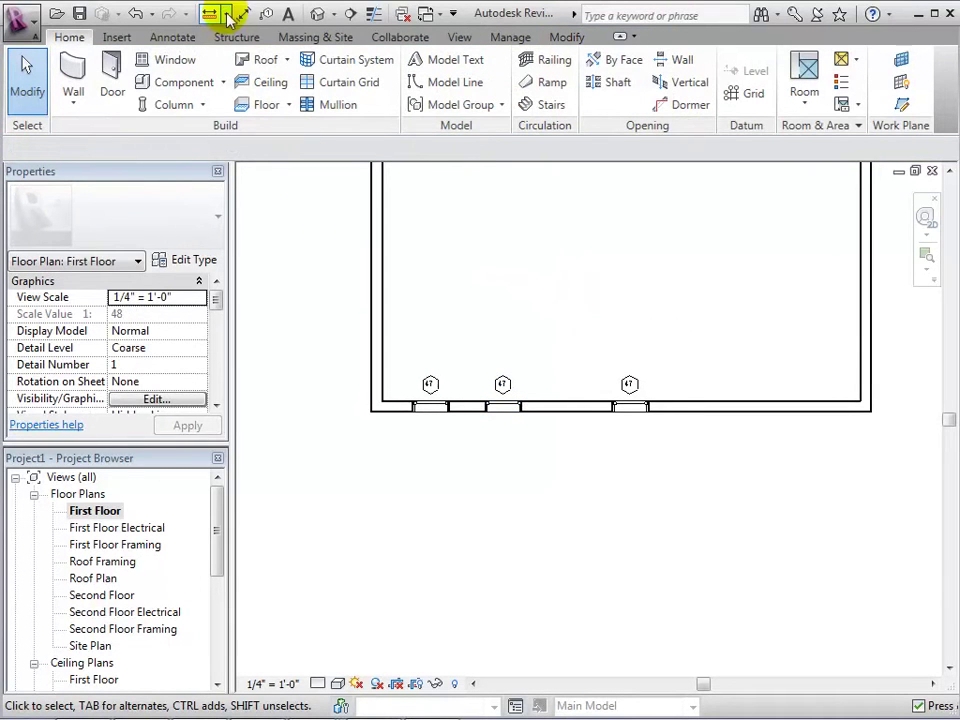
# Add an aligned dimension across the three windows and right wall, and toggle it to EQ.
pyautogui.click(174, 37)
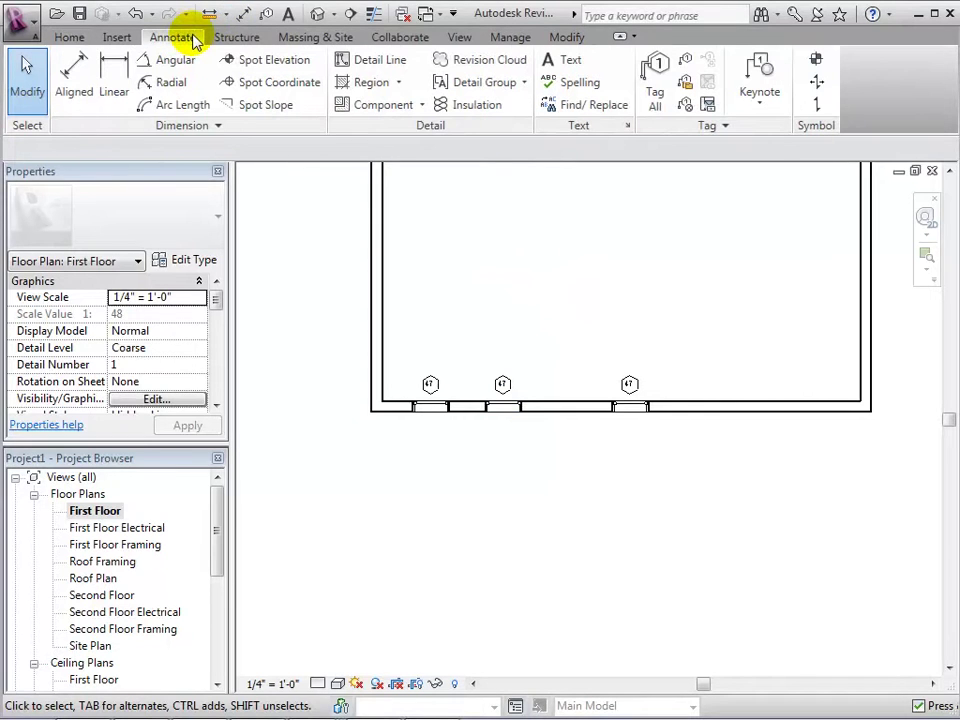
pyautogui.click(72, 66)
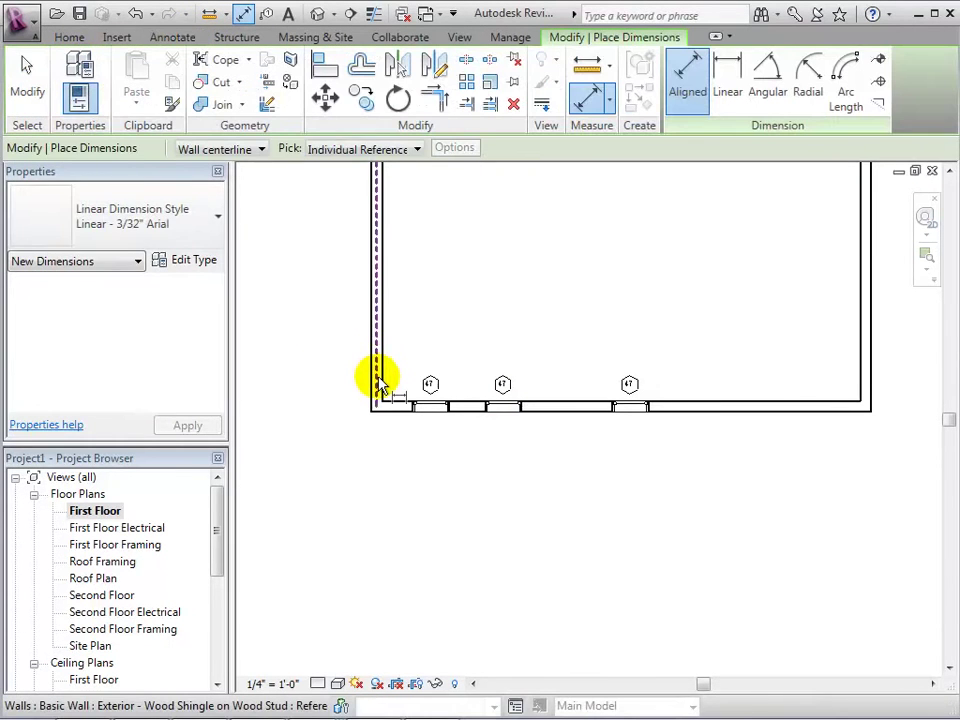
pyautogui.click(436, 421)
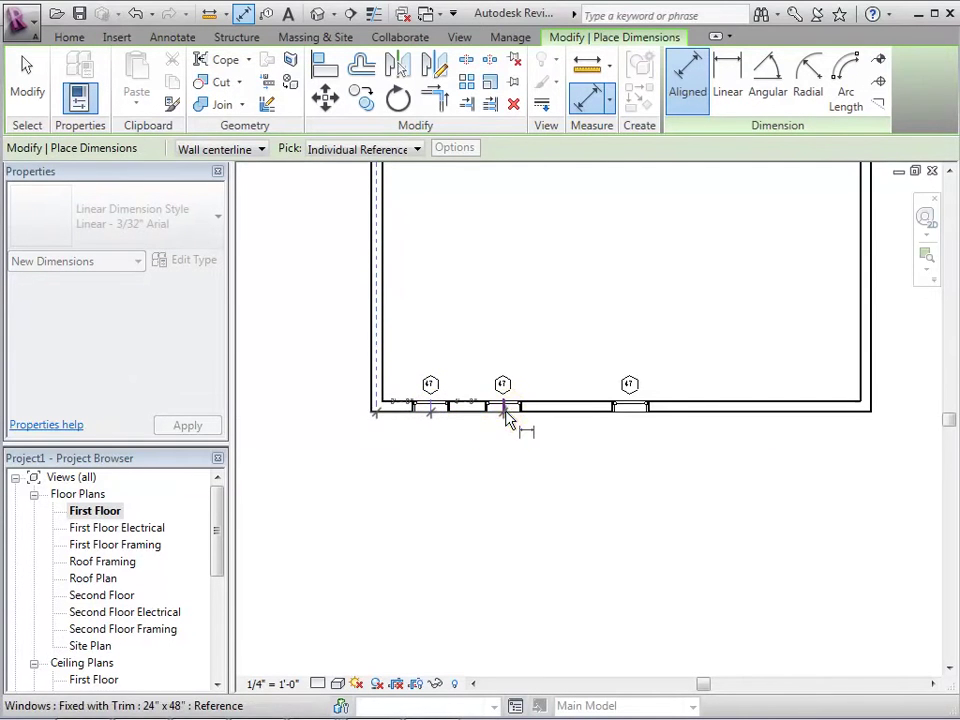
pyautogui.click(505, 408)
pyautogui.click(632, 416)
pyautogui.click(852, 426)
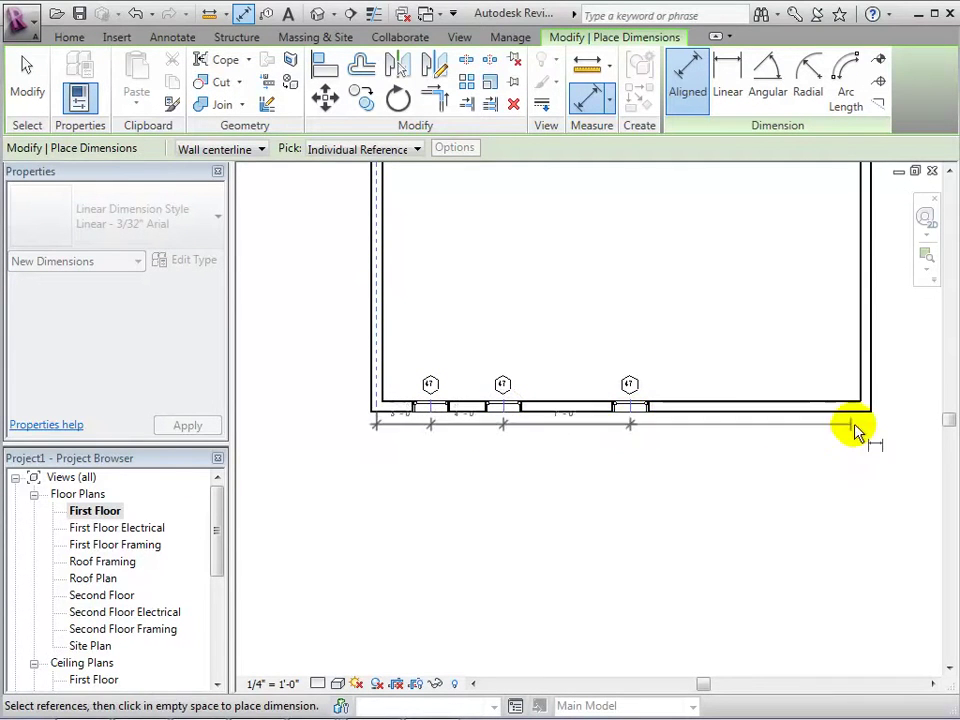
pyautogui.click(866, 403)
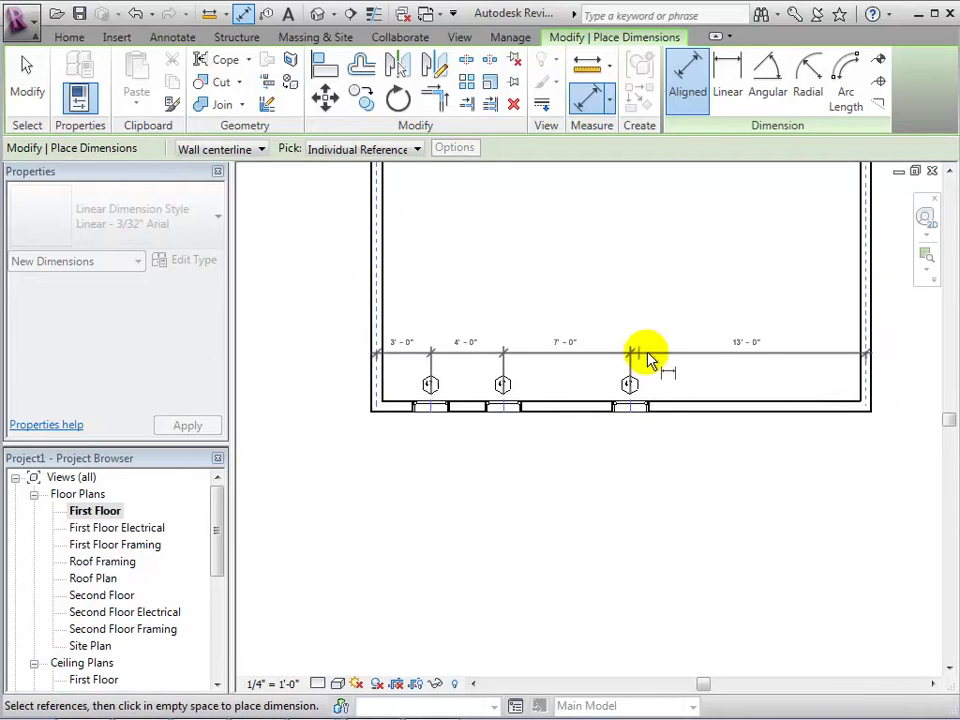
pyautogui.click(696, 368)
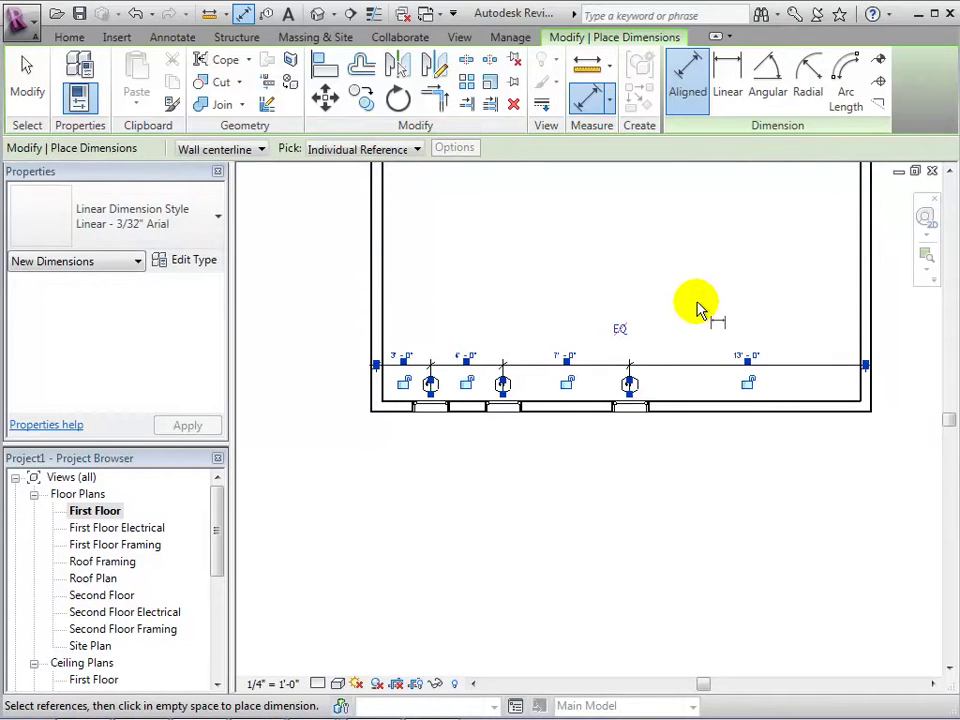
pyautogui.click(620, 333)
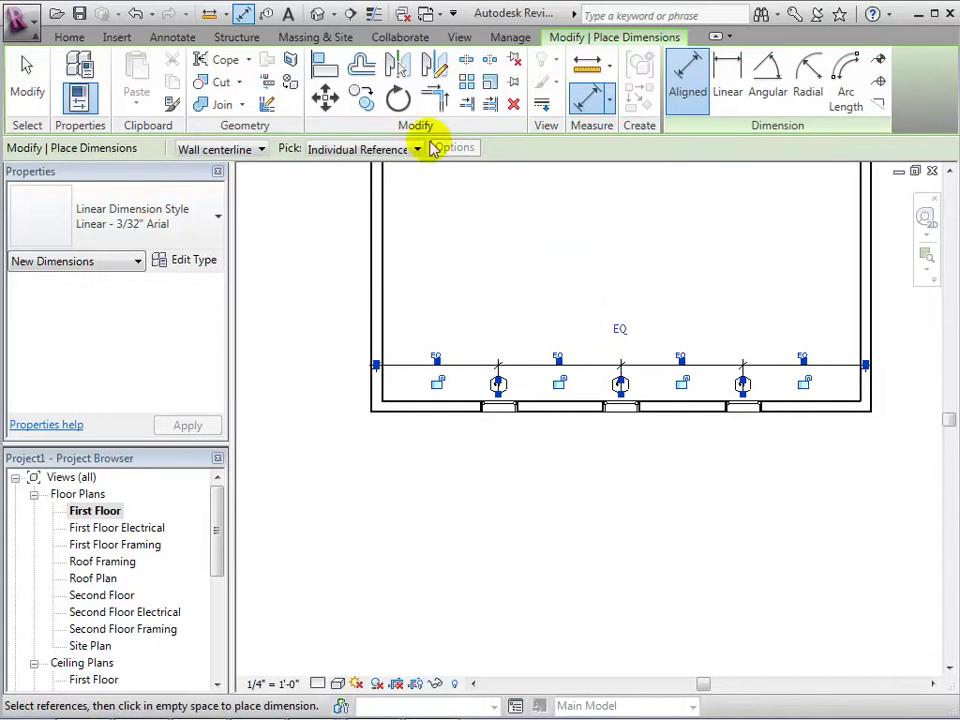
# Check the evenly spaced windows in the default 3D view and finish dimensioning.
pyautogui.click(316, 14)
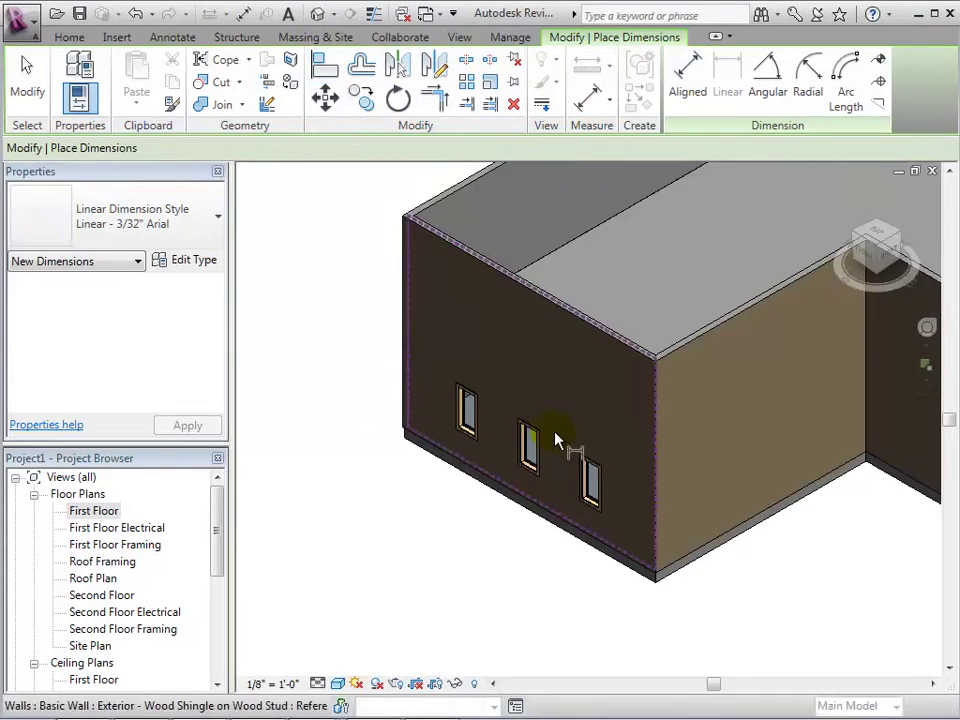
pyautogui.scroll(3, 557, 439)
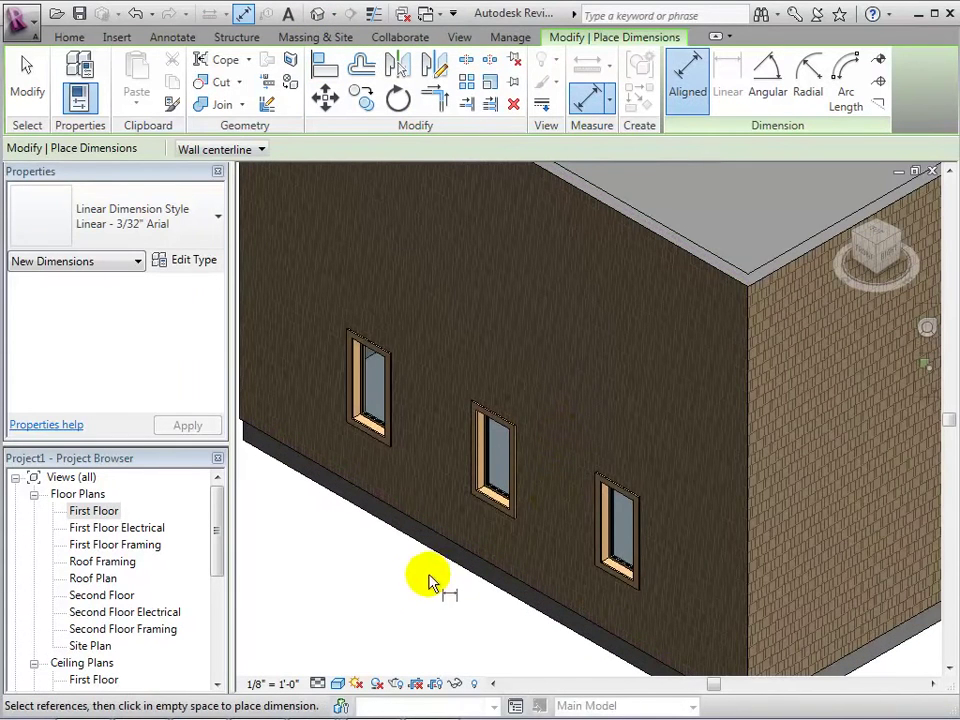
pyautogui.press('Escape')
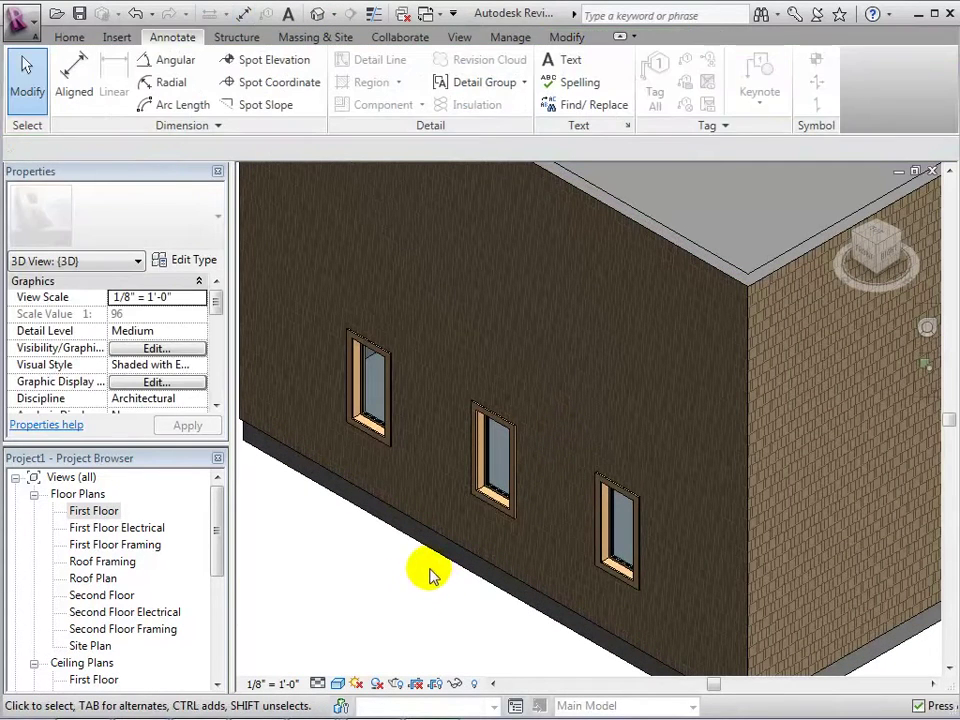
# Open the First Floor plan and flip the left window's facing.
pyautogui.doubleClick(100, 511)
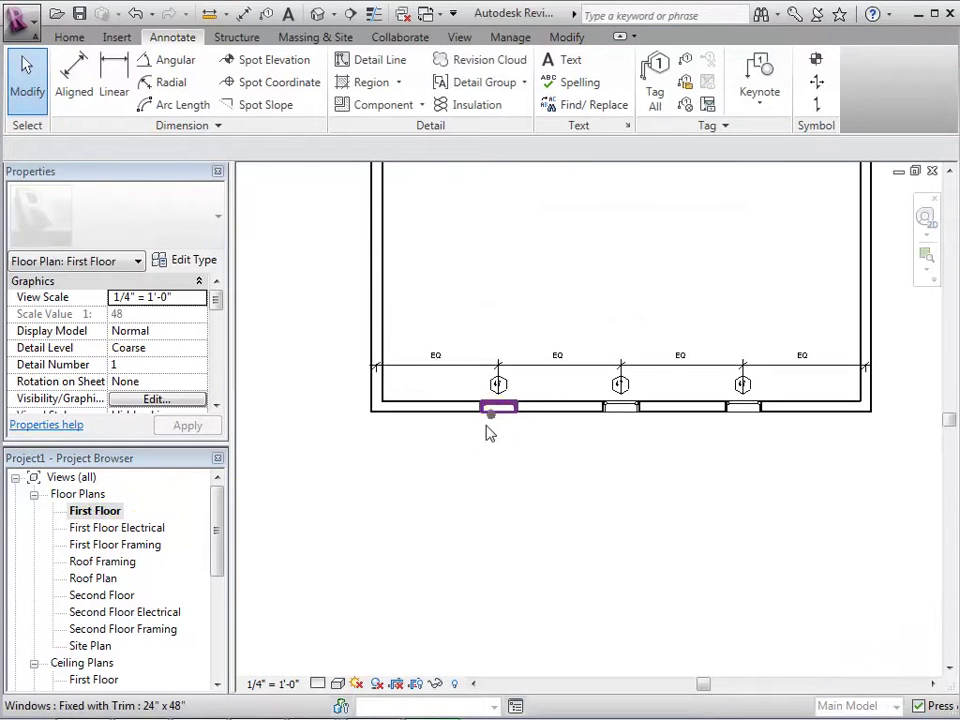
pyautogui.click(489, 428)
pyautogui.scroll(3, 460, 385)
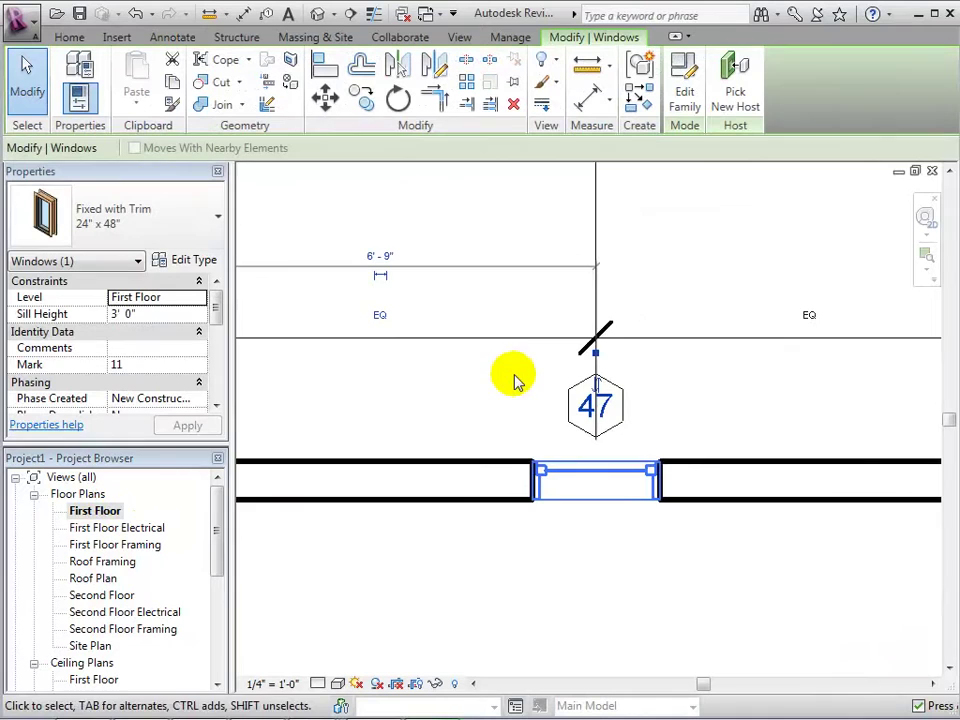
pyautogui.scroll(2, 660, 378)
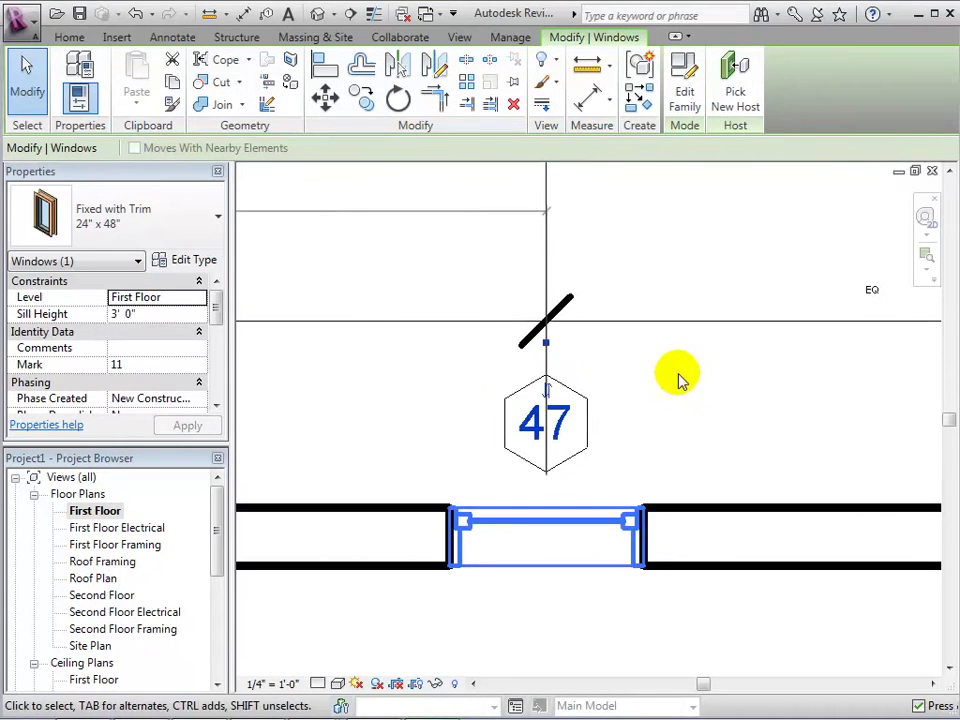
pyautogui.click(548, 392)
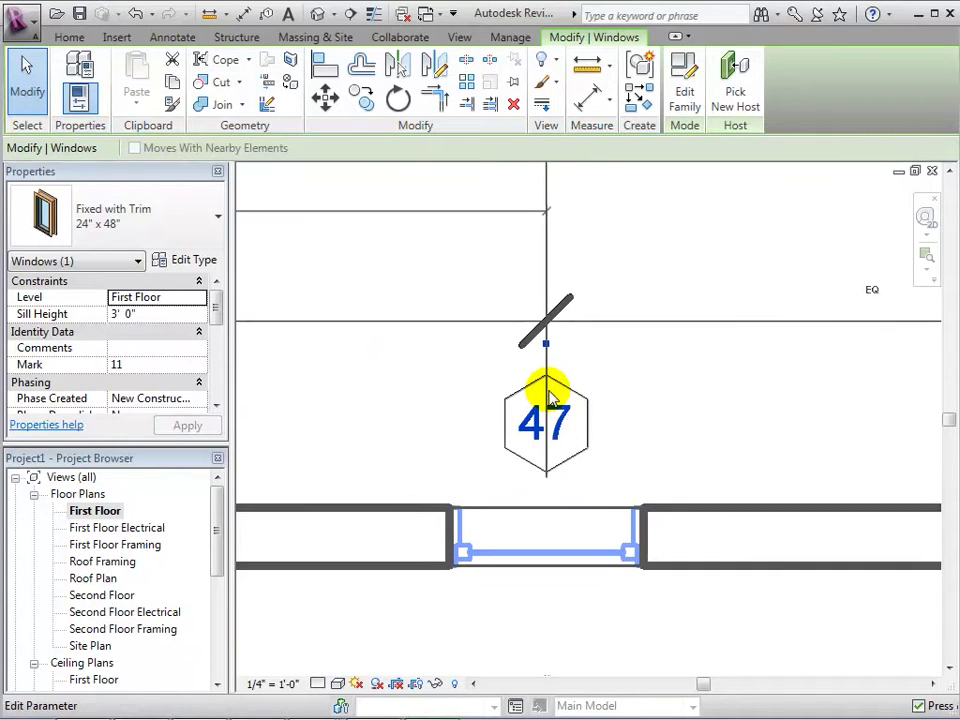
pyautogui.scroll(-3, 680, 425)
pyautogui.moveTo(692, 424); pyautogui.dragTo(499, 429, button='middle')
pyautogui.scroll(-1, 499, 425)
pyautogui.click(645, 467)
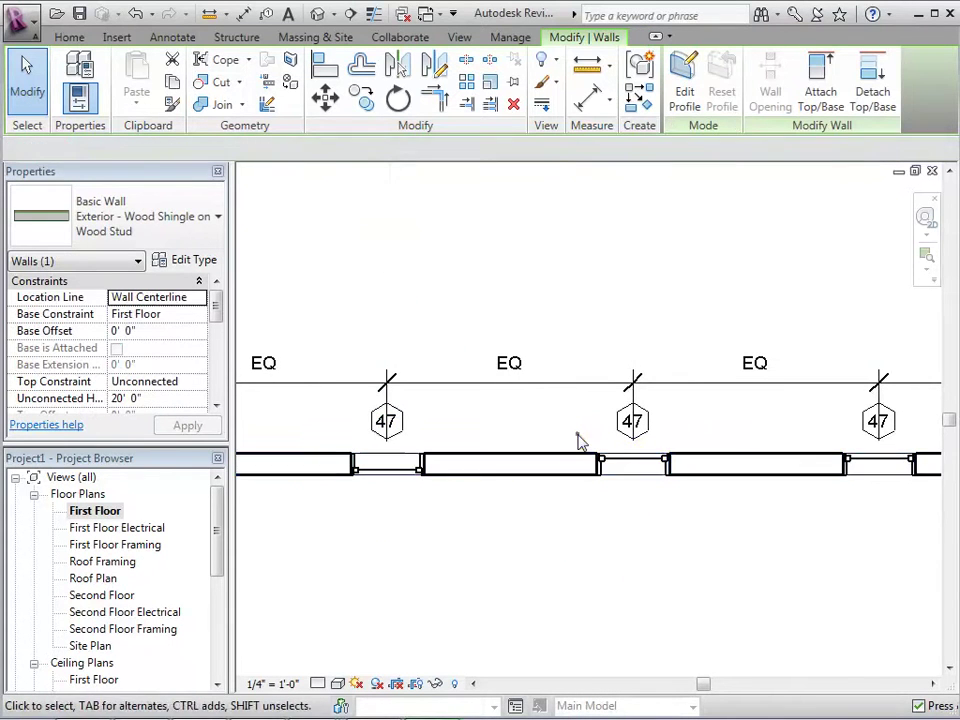
pyautogui.click(577, 439)
# Flip the facing of the middle and right windows.
pyautogui.click(633, 462)
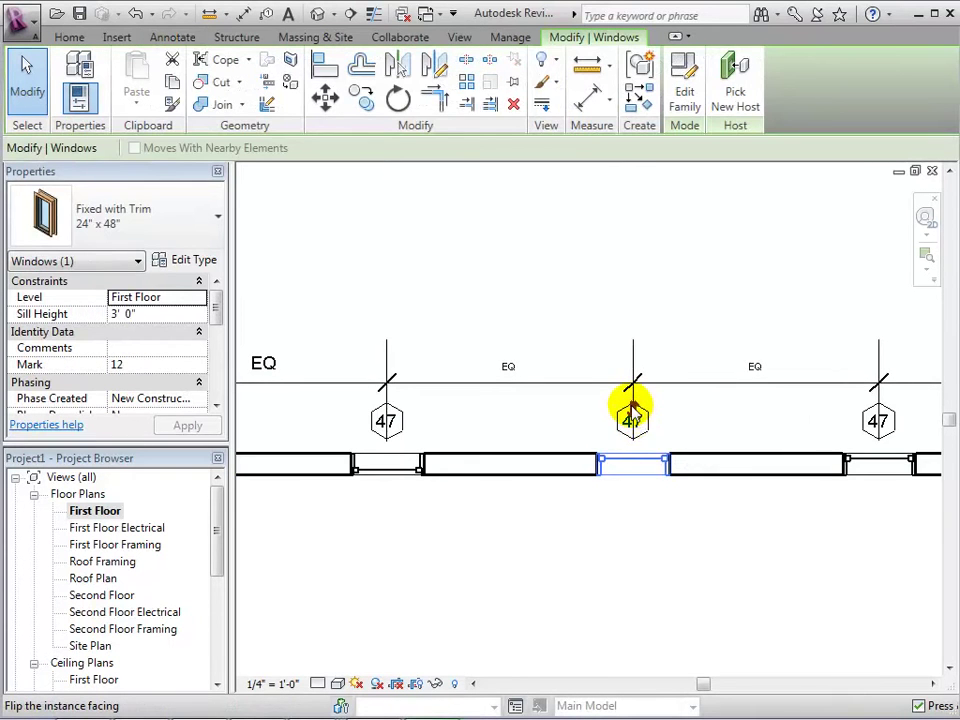
pyautogui.click(633, 410)
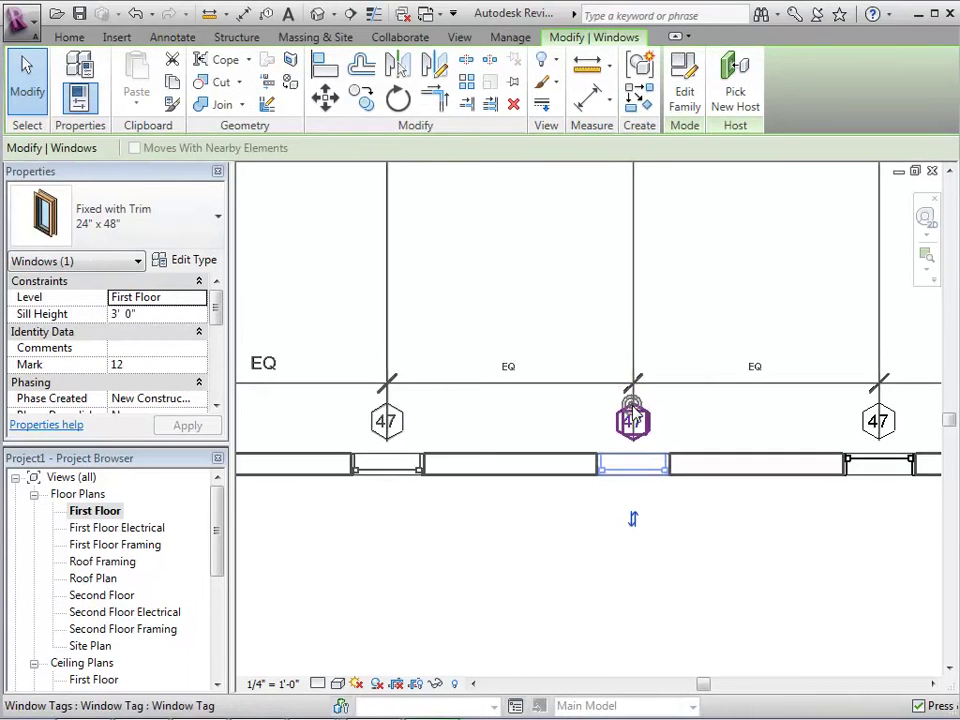
pyautogui.click(878, 462)
pyautogui.click(879, 412)
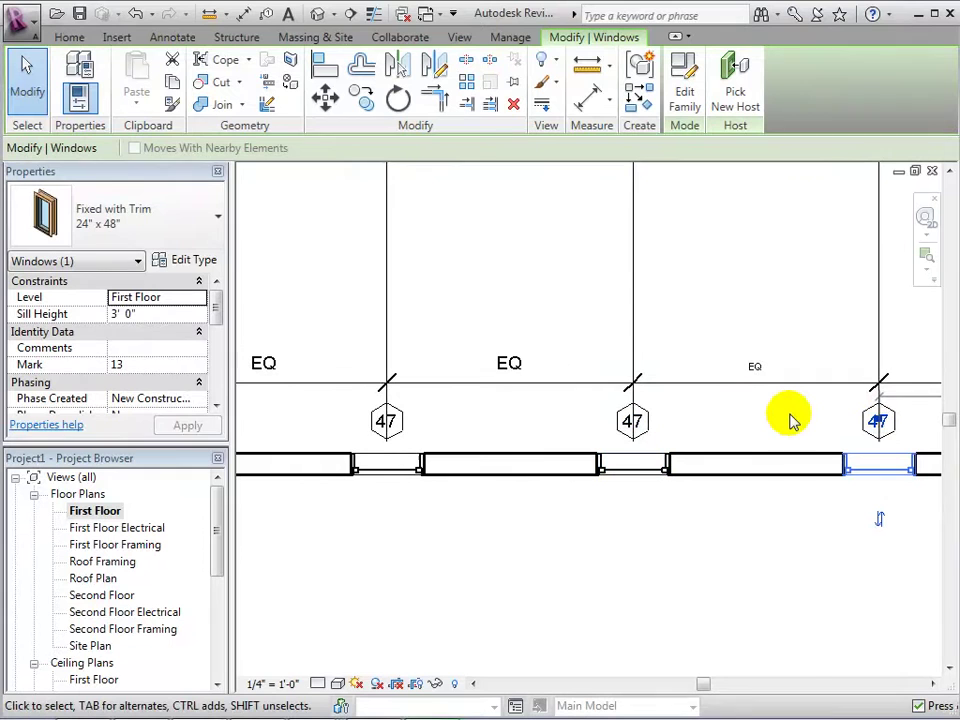
pyautogui.click(790, 420)
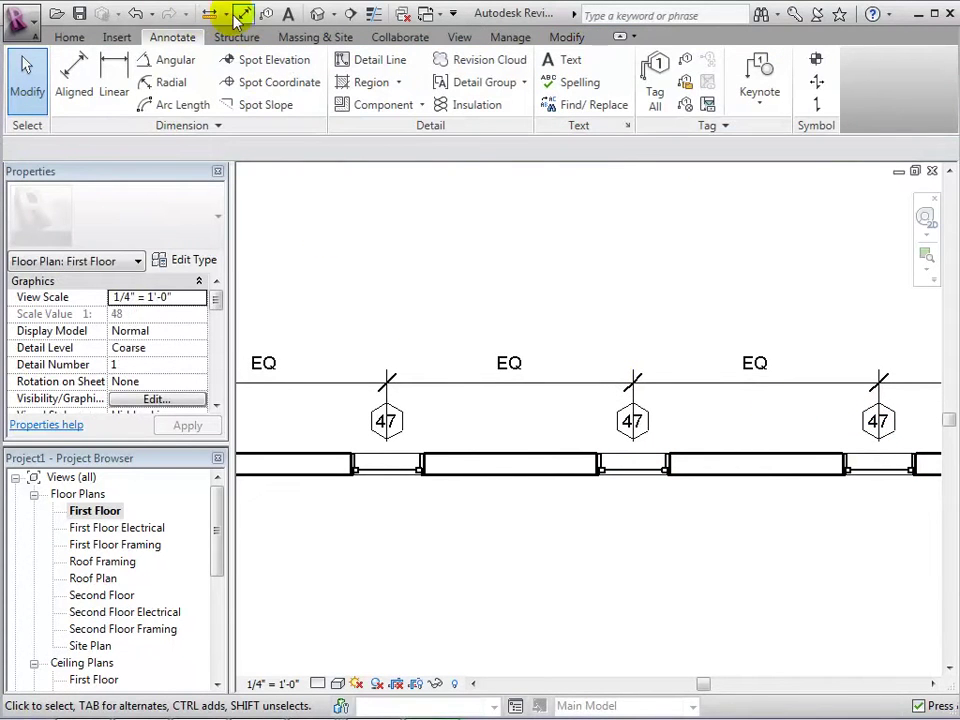
# Open the default 3D view, pan along the windowed wall, and orbit to a front view.
pyautogui.click(316, 15)
pyautogui.scroll(4, 490, 484)
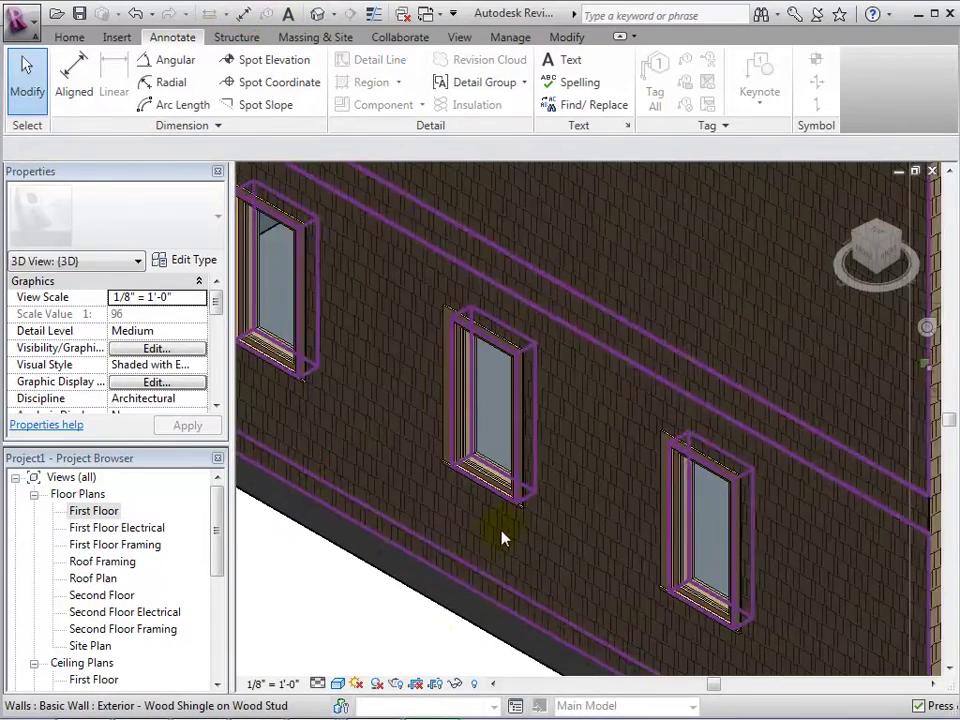
pyautogui.scroll(-2, 363, 641)
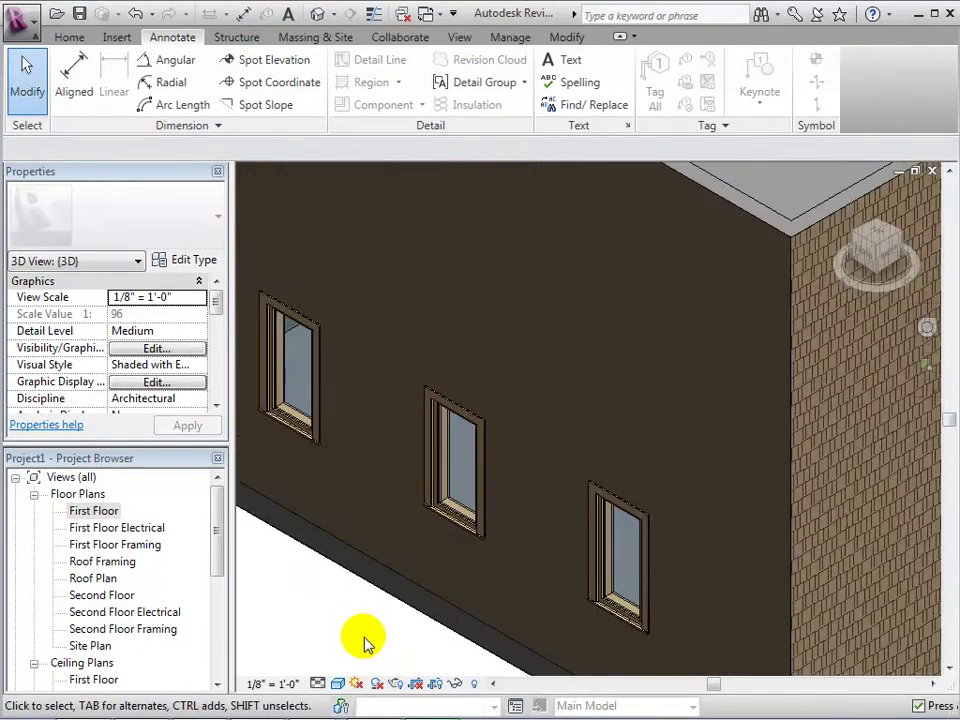
pyautogui.moveTo(363, 641); pyautogui.dragTo(470, 610, button='middle')
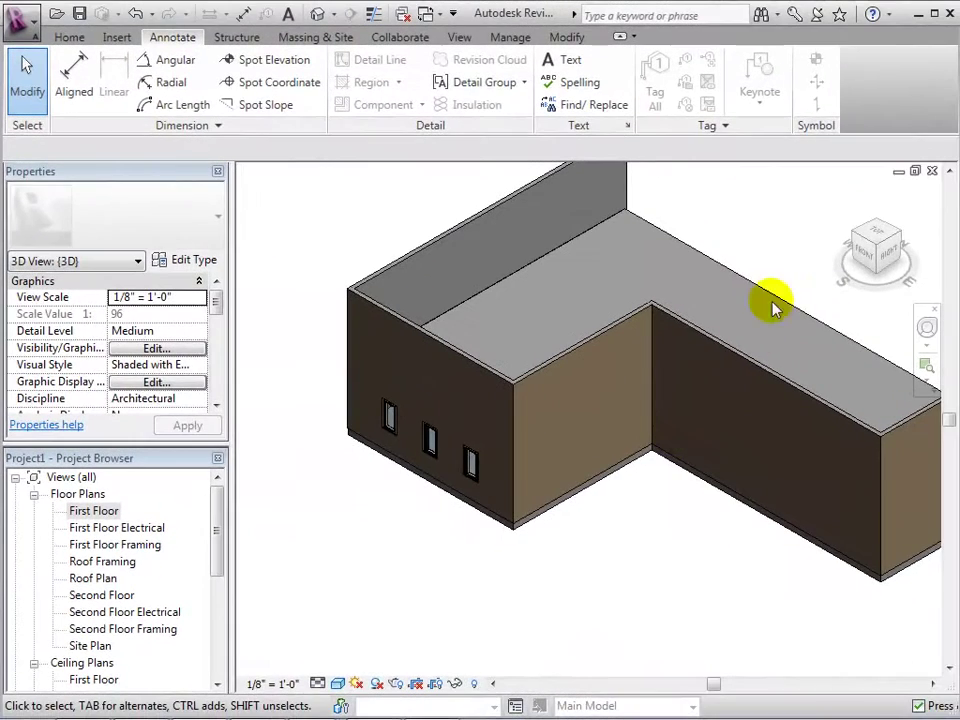
pyautogui.moveTo(845, 262)
pyautogui.mouseDown()
pyautogui.moveTo(864, 242)
pyautogui.moveTo(955, 250)
pyautogui.mouseUp()
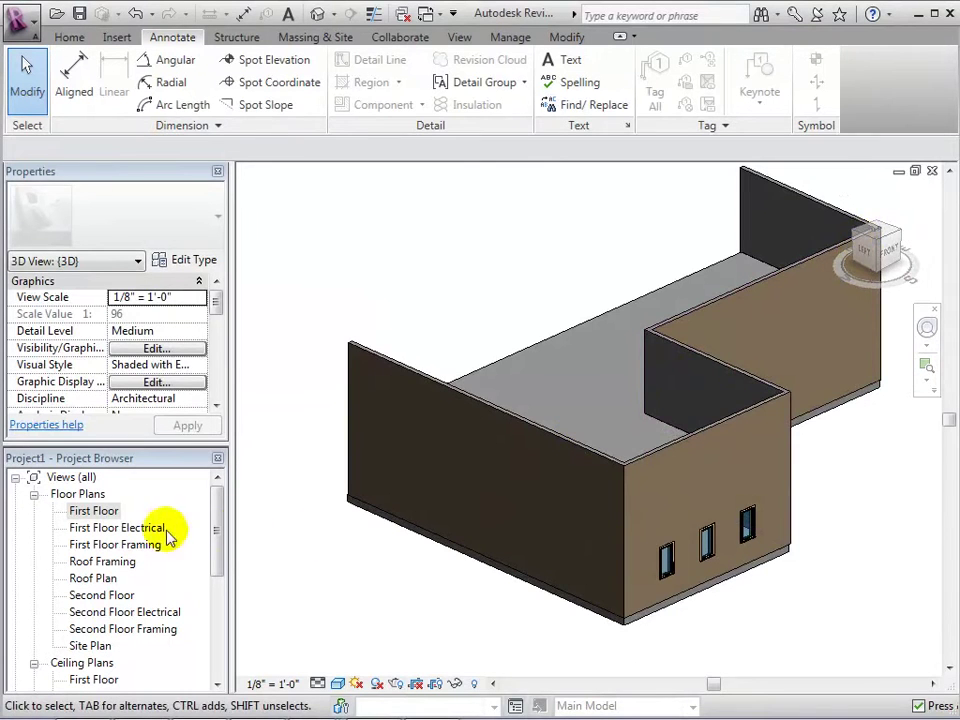
# Pan to the First Floor's left wall and place one Fixed with Trim 24" x 48" window there.
pyautogui.doubleClick(96, 511)
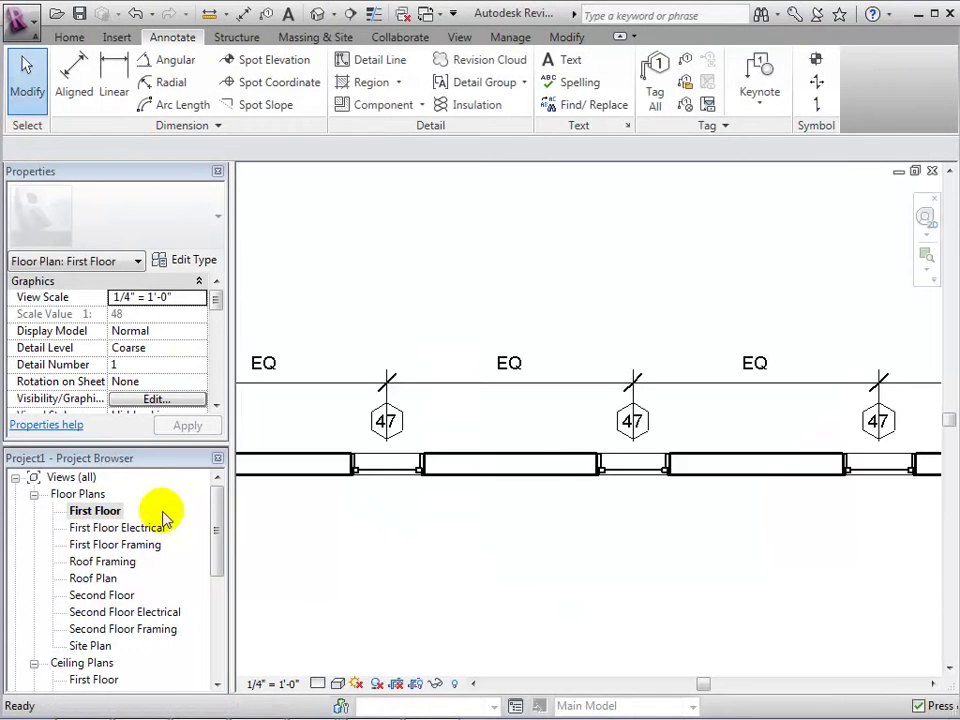
pyautogui.scroll(-4, 458, 528)
pyautogui.moveTo(465, 360); pyautogui.dragTo(555, 437, button='middle')
pyautogui.scroll(-1, 555, 450)
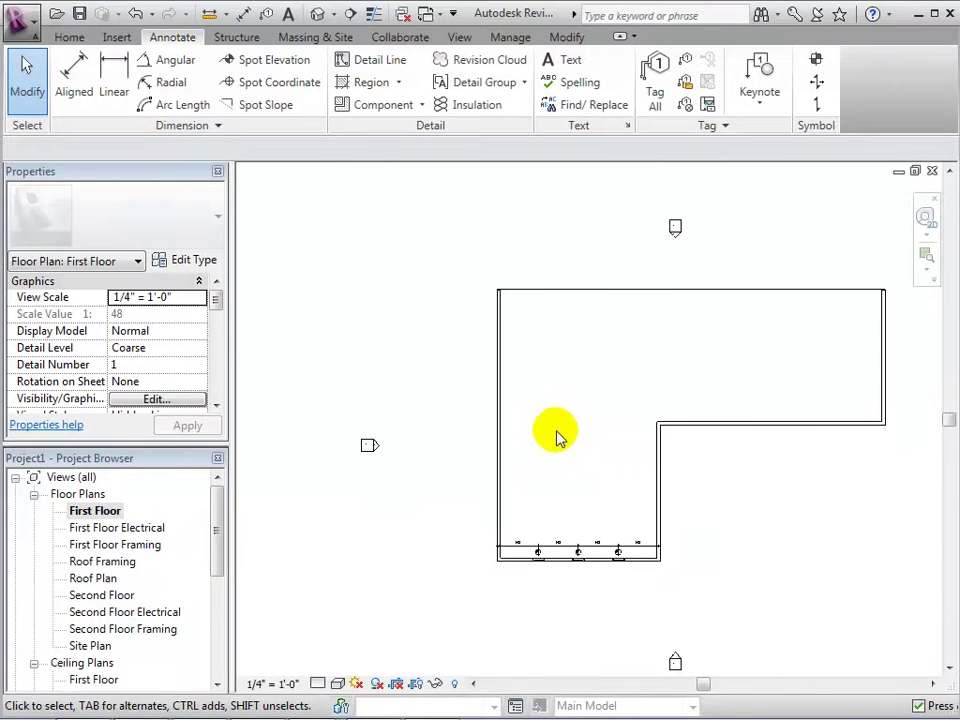
pyautogui.scroll(2, 559, 433)
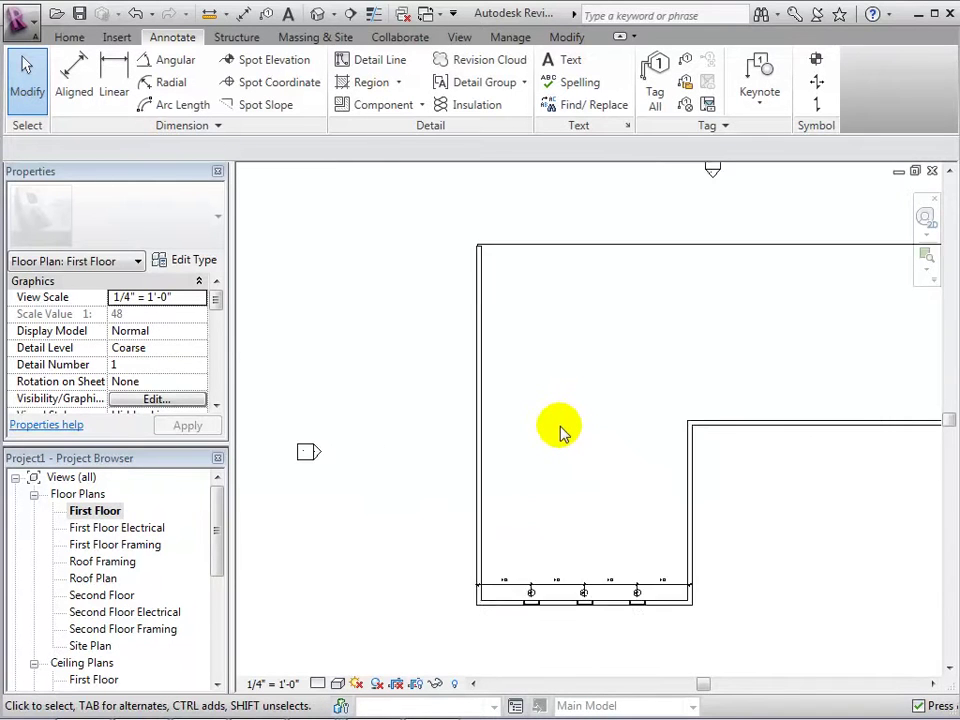
pyautogui.click(69, 38)
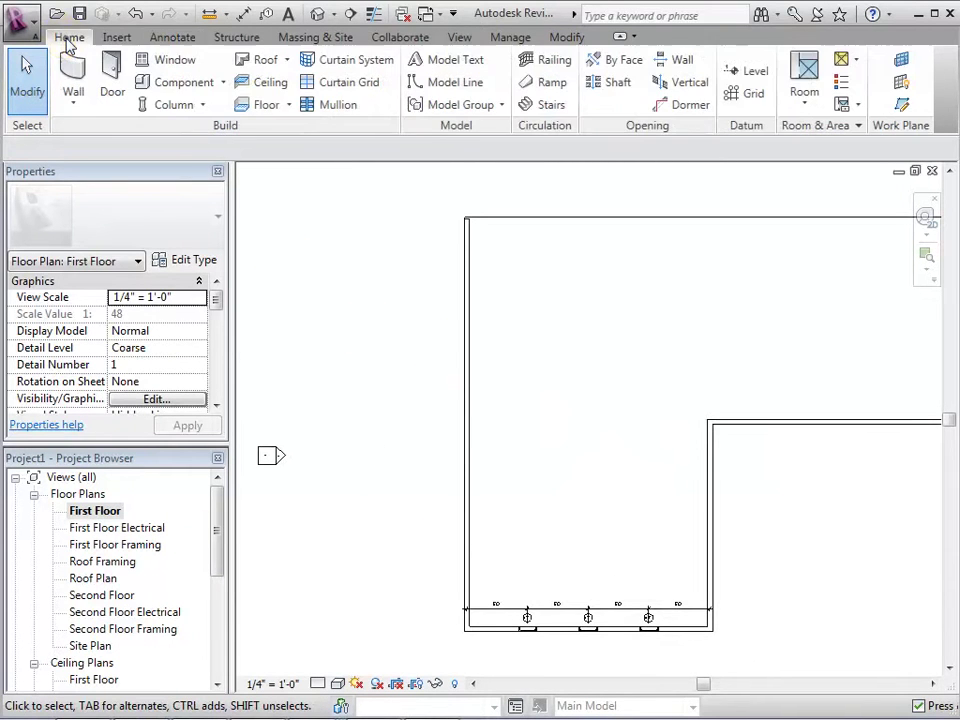
pyautogui.click(152, 60)
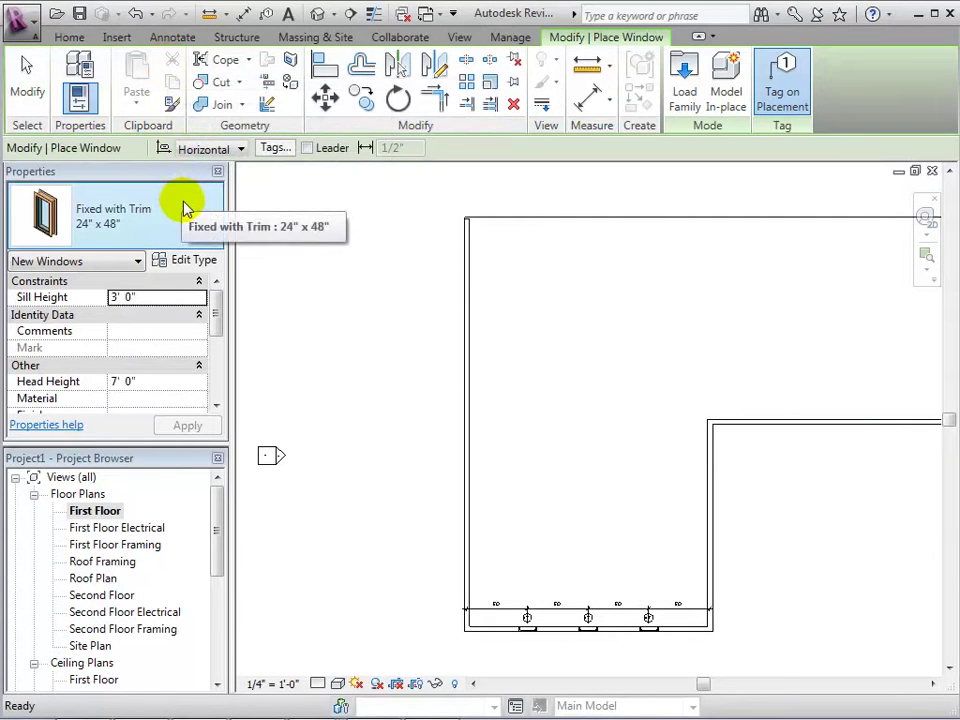
pyautogui.scroll(3, 467, 263)
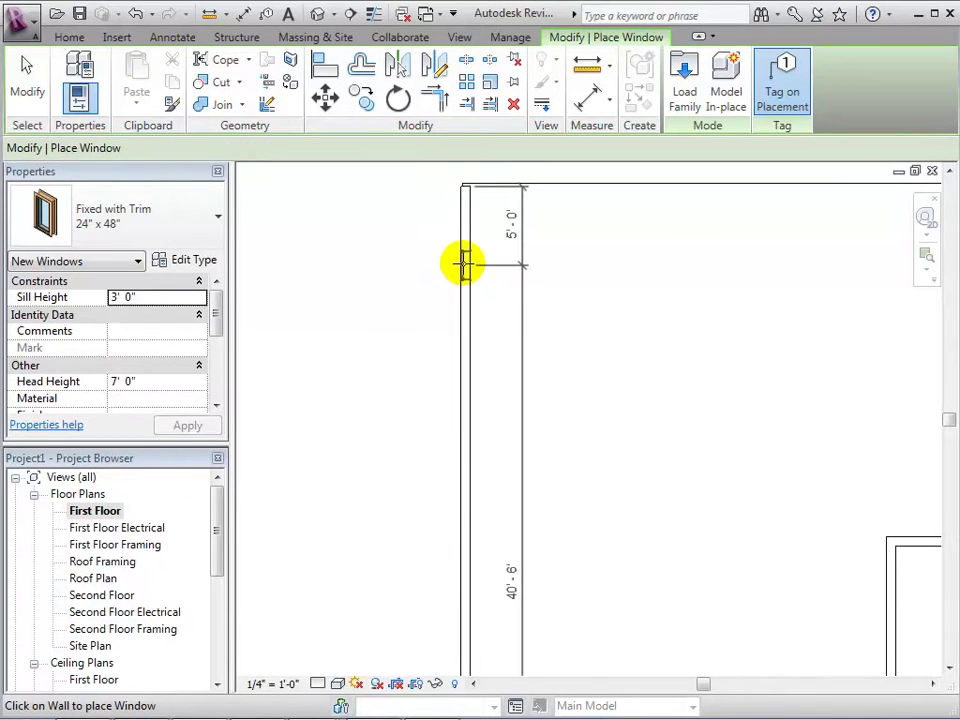
pyautogui.click(465, 262)
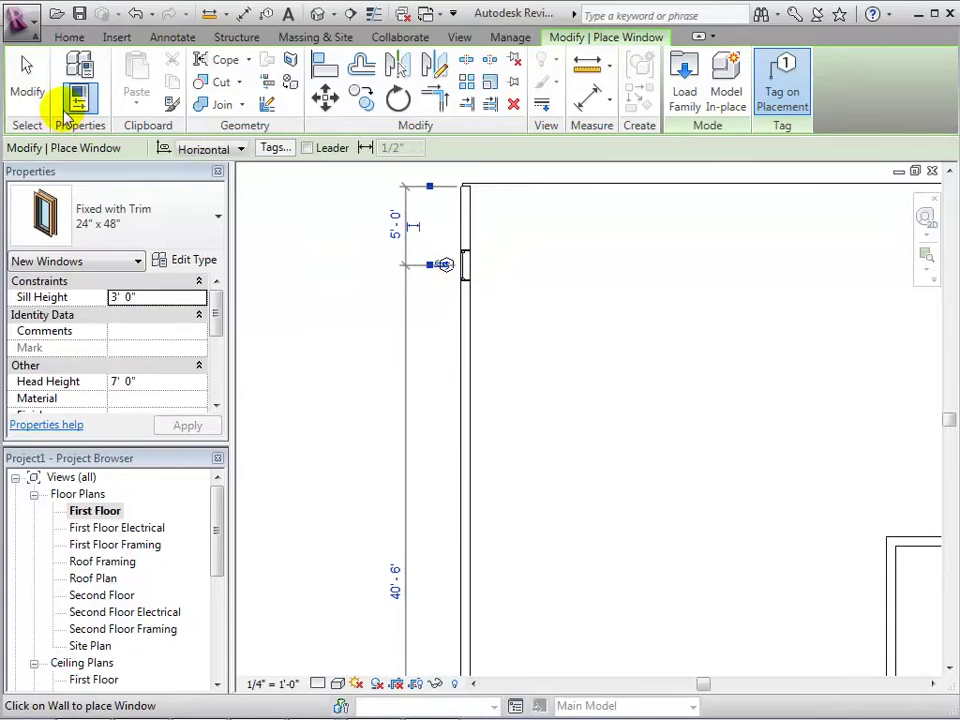
# Array the left-wall window into 6 ungrouped copies, Move To 2nd, spaced 3'-6" apart.
pyautogui.click(28, 88)
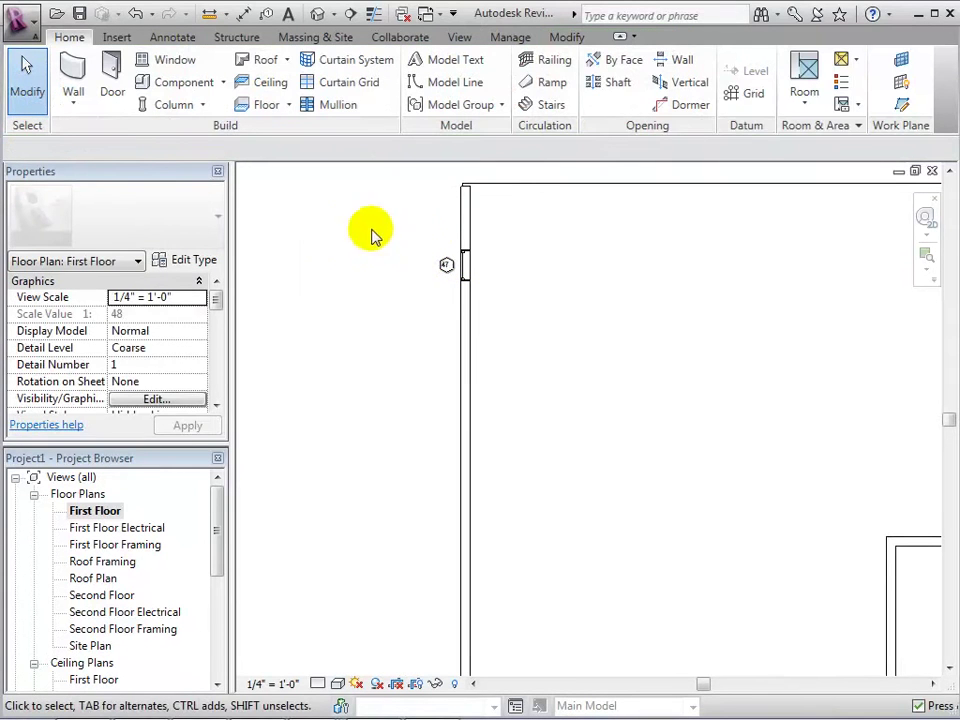
pyautogui.click(465, 264)
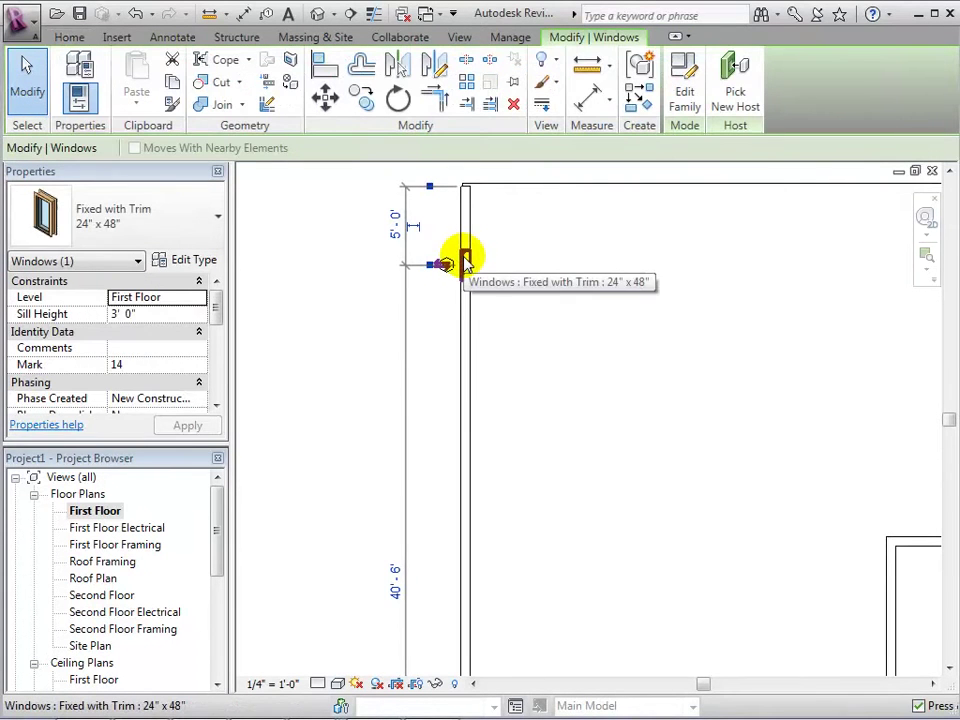
pyautogui.click(467, 83)
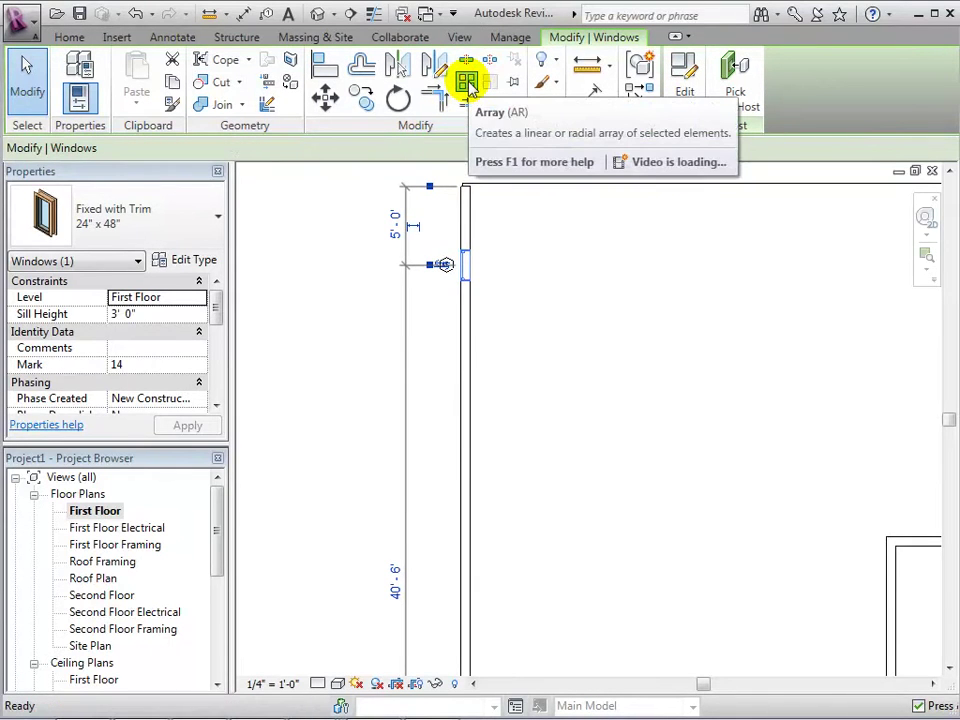
pyautogui.click(467, 84)
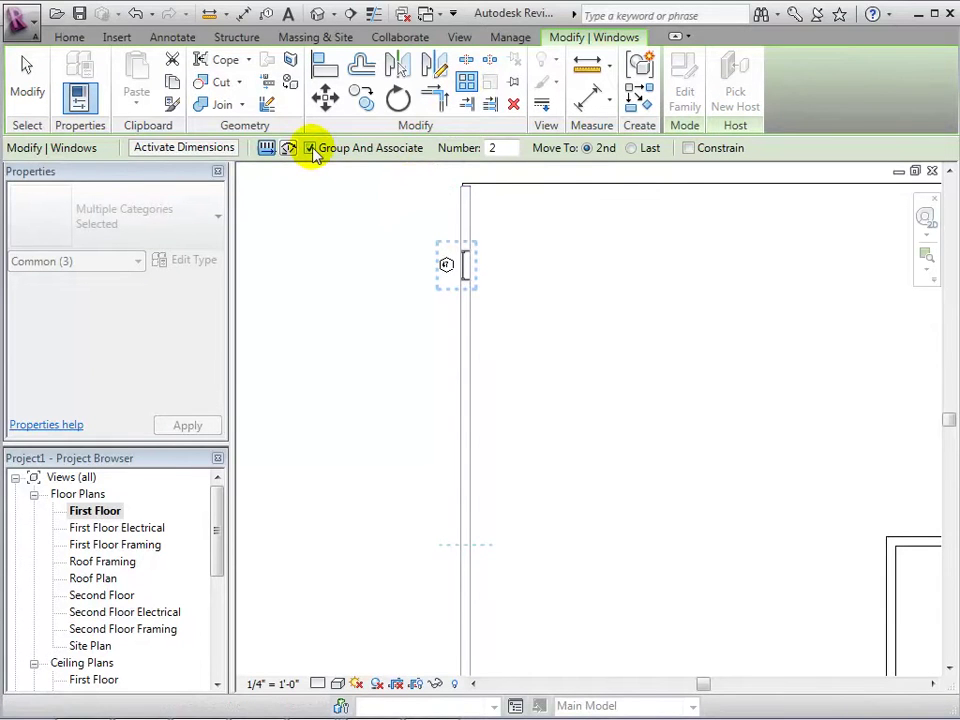
pyautogui.click(362, 149)
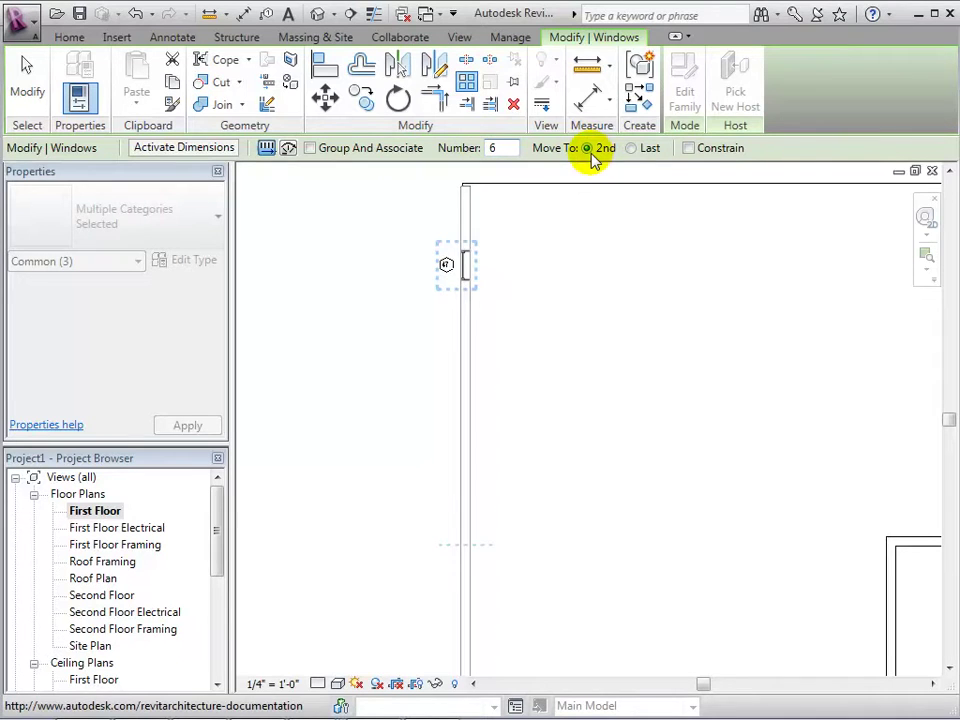
pyautogui.click(464, 186)
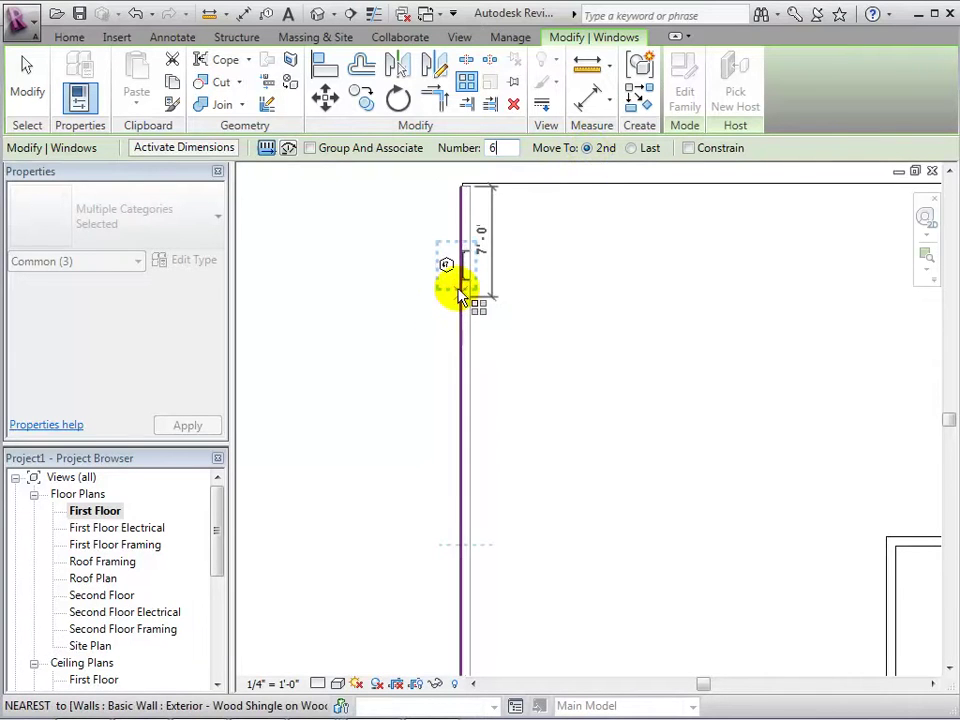
pyautogui.click(459, 270)
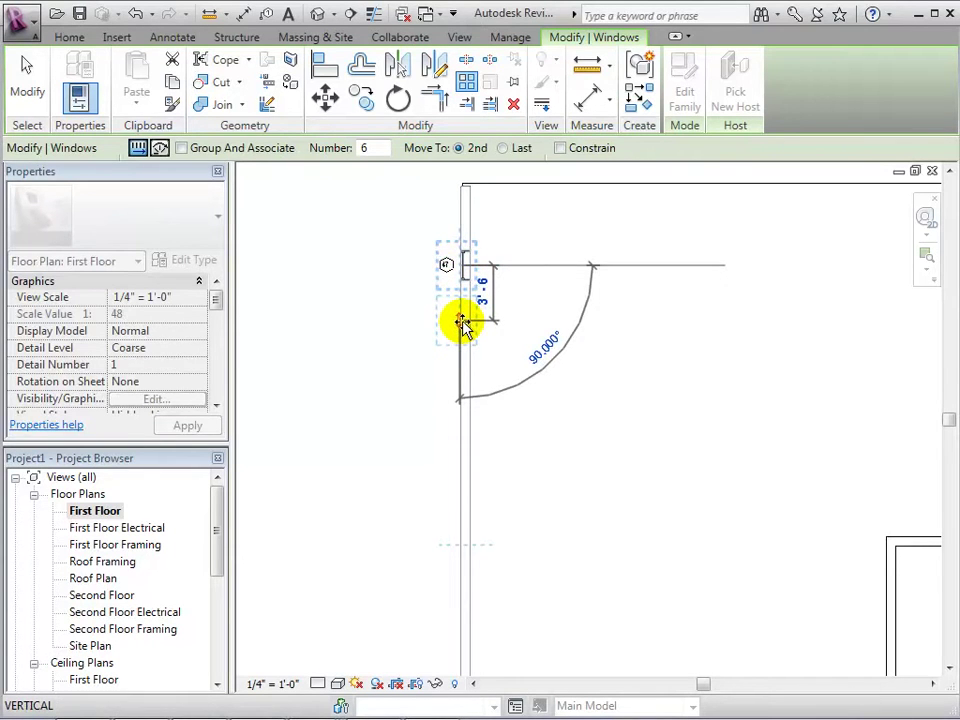
pyautogui.click(461, 321)
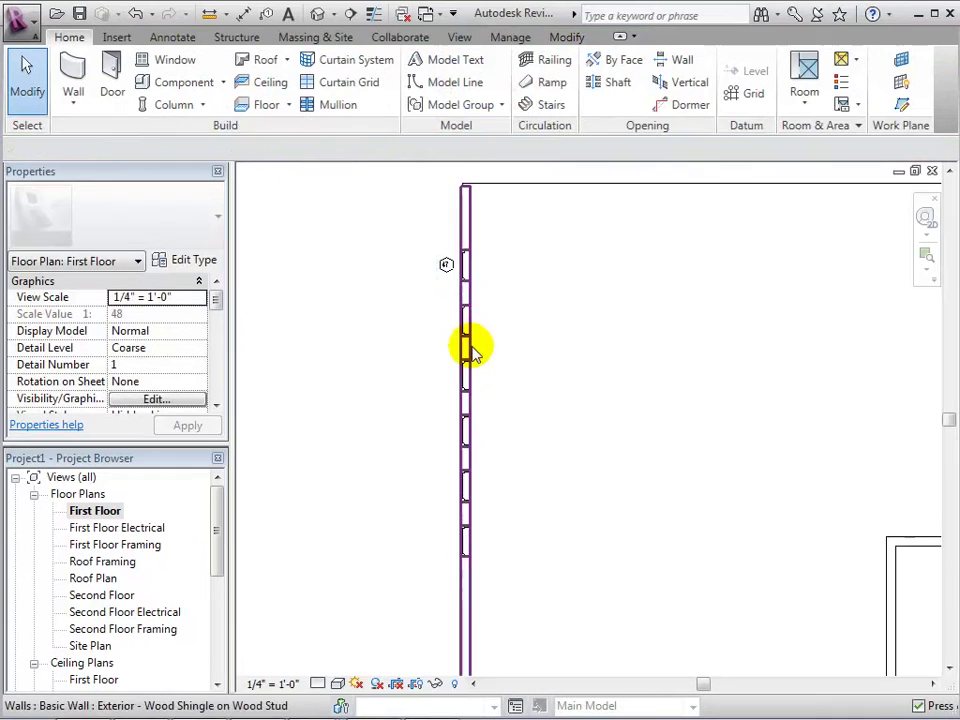
# Inspect the six-window row in the 3D view, then return to the First Floor plan.
pyautogui.click(318, 14)
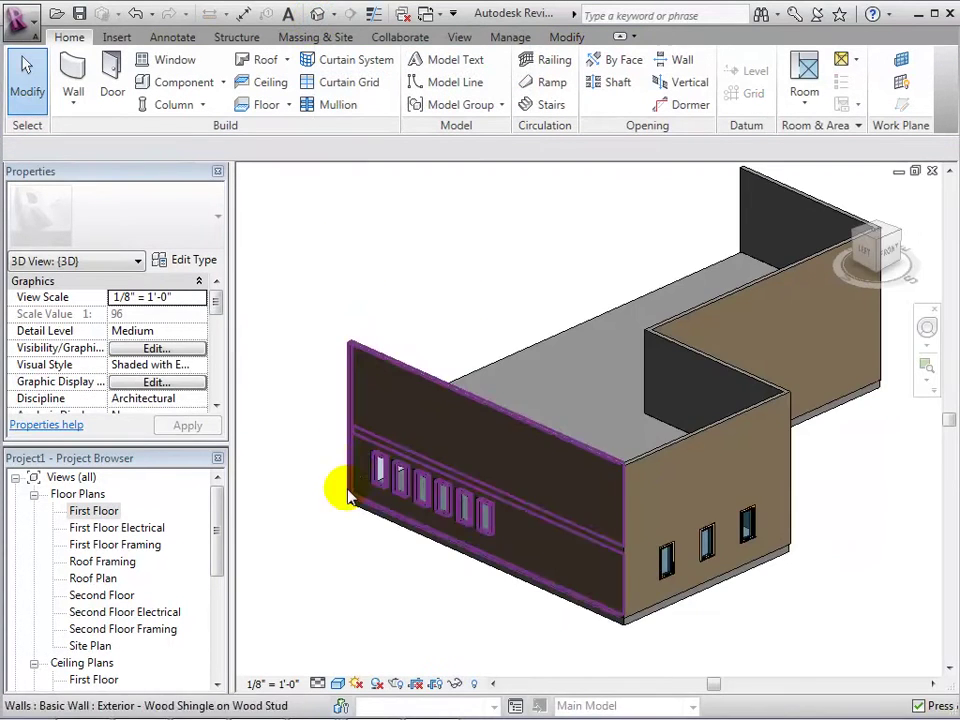
pyautogui.scroll(3, 343, 505)
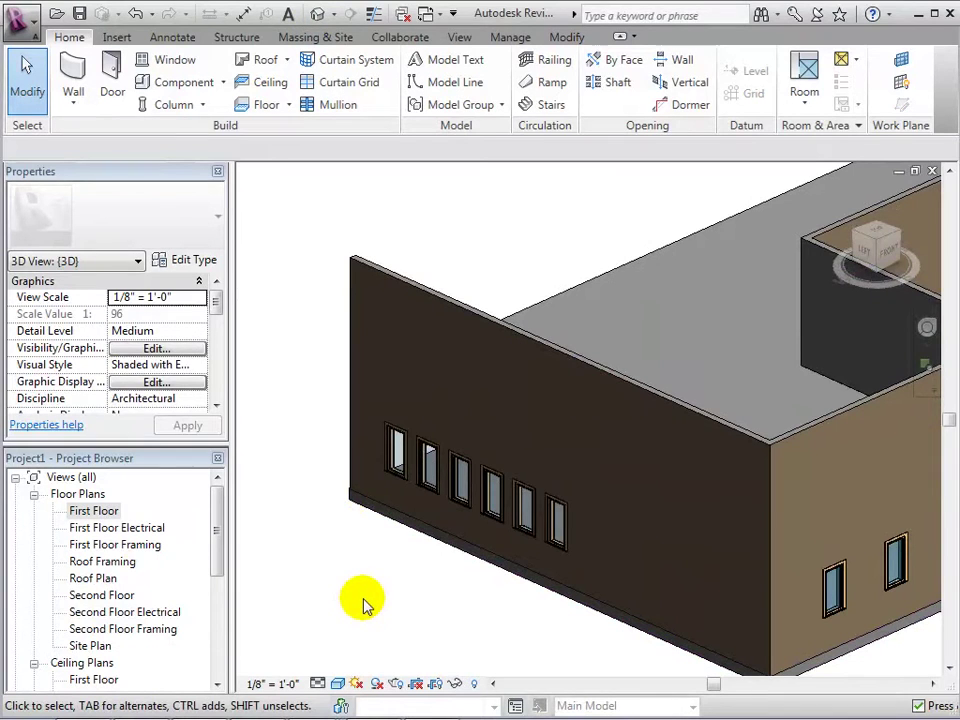
pyautogui.scroll(-1, 363, 605)
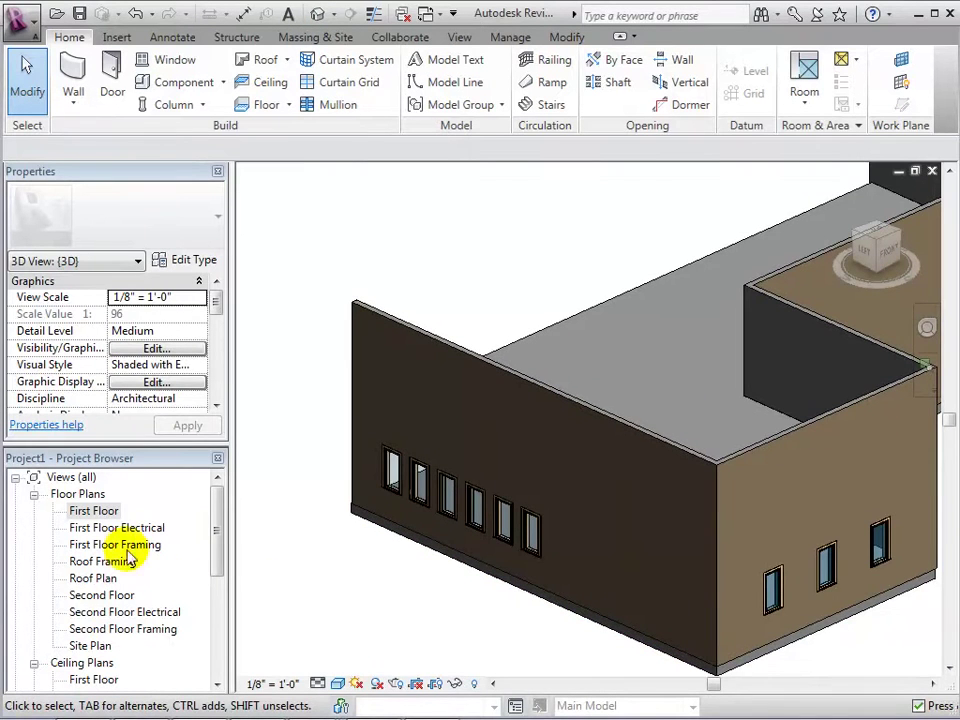
pyautogui.doubleClick(97, 511)
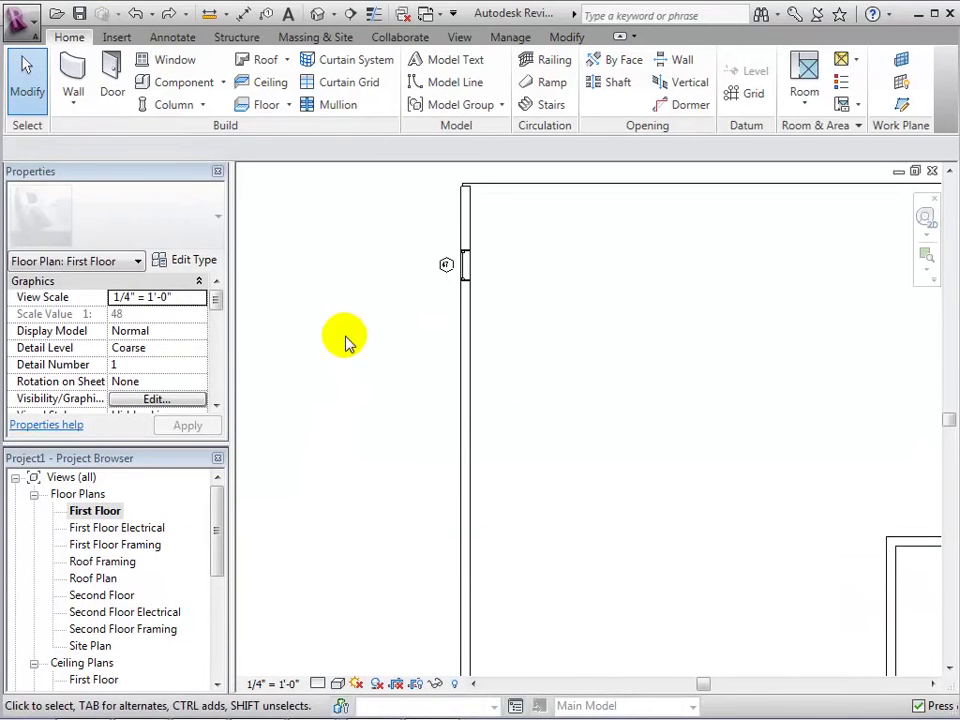
# Array the window into 8 copies with Move To Last, ending at the wall's lower end 34'-0" away.
pyautogui.click(465, 265)
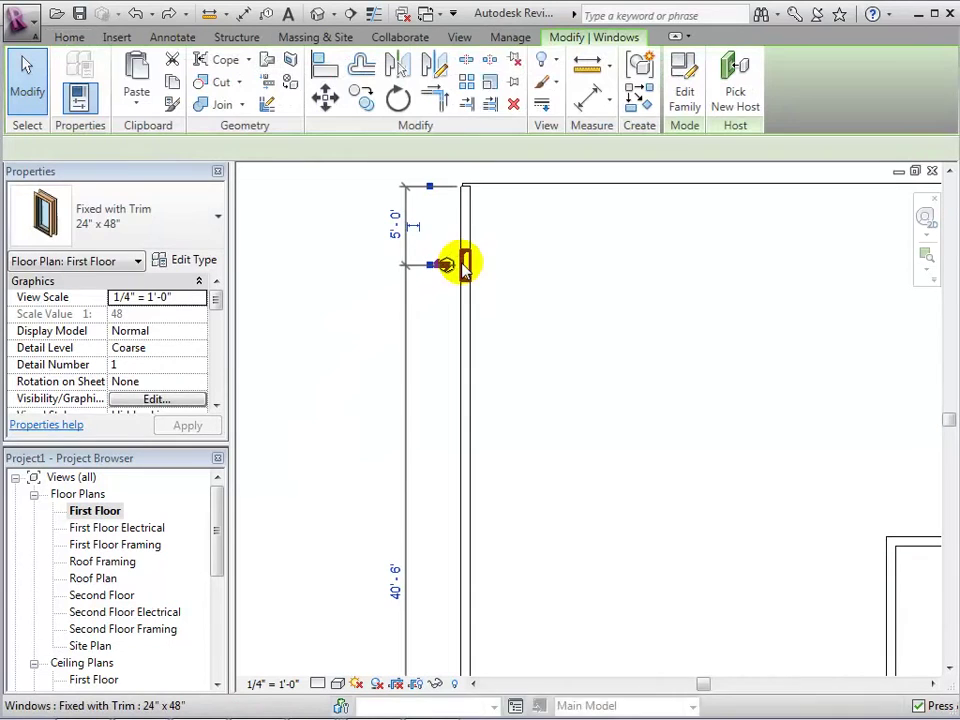
pyautogui.click(465, 86)
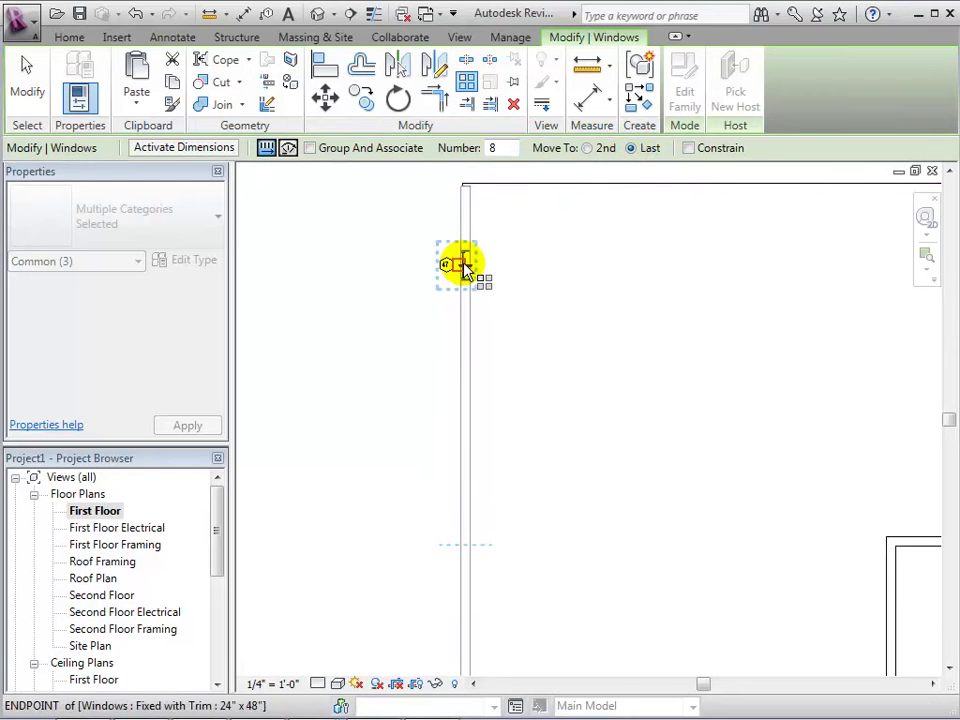
pyautogui.click(463, 268)
pyautogui.scroll(-3, 460, 263)
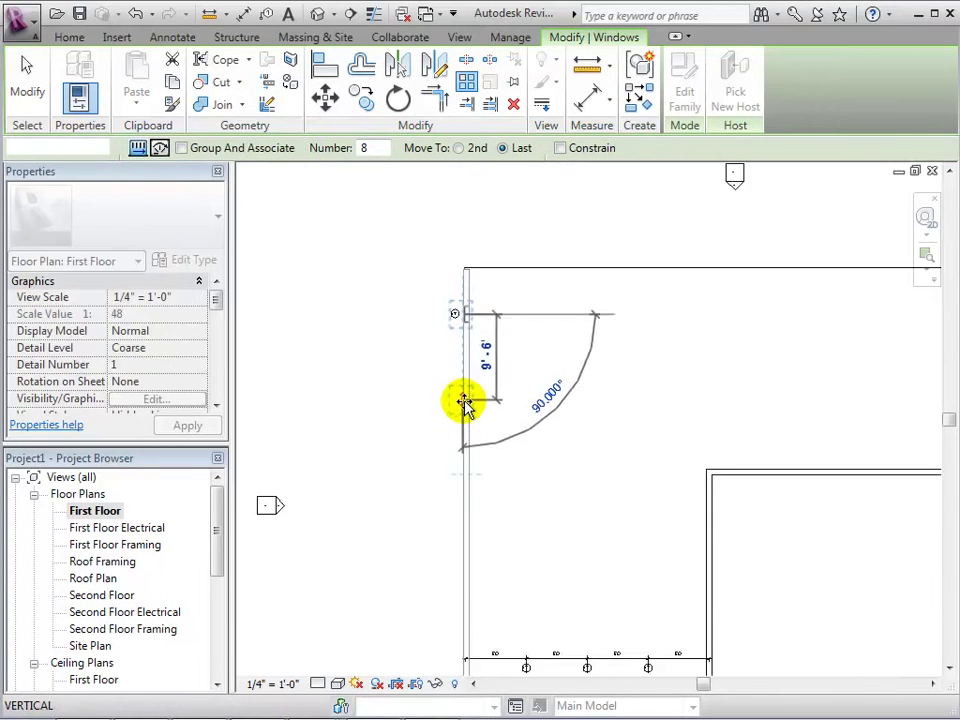
pyautogui.scroll(-1, 463, 403)
pyautogui.moveTo(478, 400); pyautogui.dragTo(446, 364, button='middle')
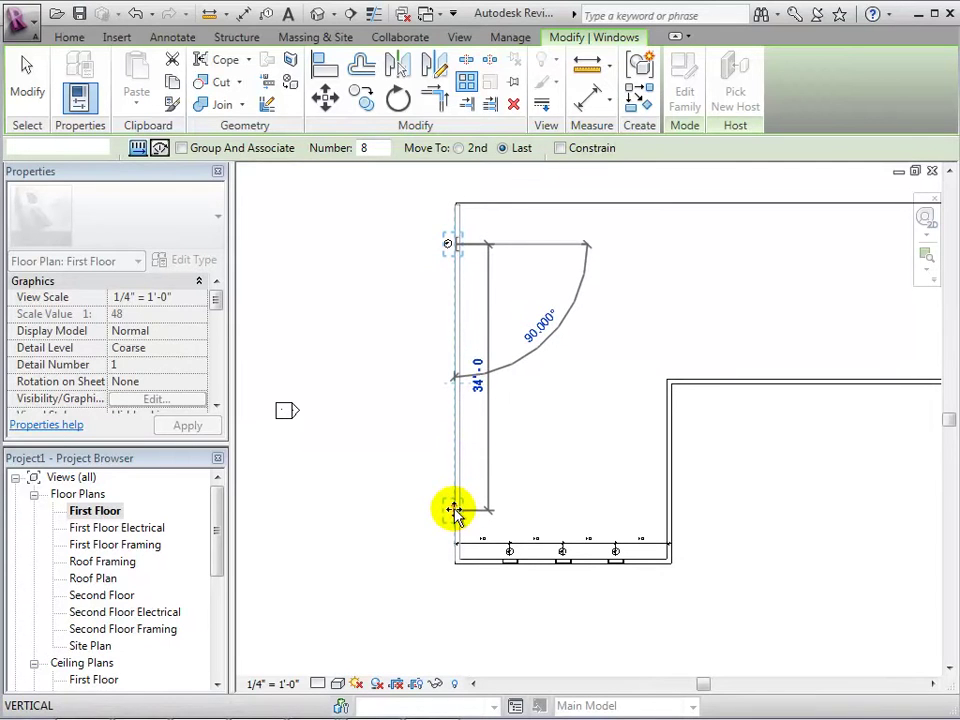
pyautogui.click(453, 510)
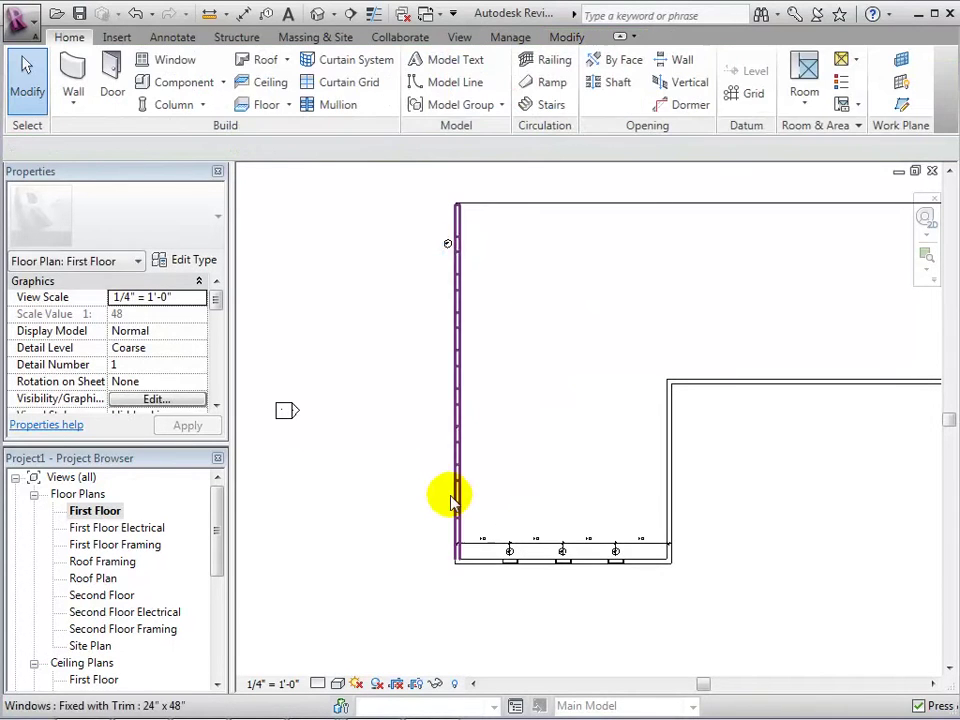
pyautogui.scroll(1, 410, 478)
pyautogui.scroll(1, 410, 478)
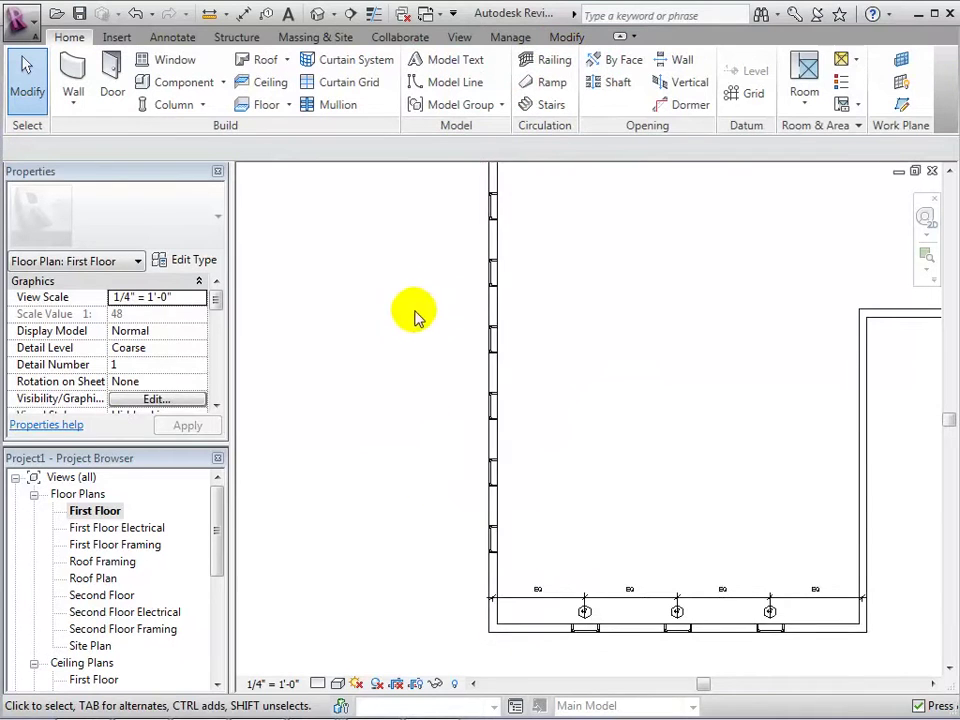
pyautogui.moveTo(414, 315); pyautogui.dragTo(426, 437, button='middle')
pyautogui.scroll(-1, 414, 424)
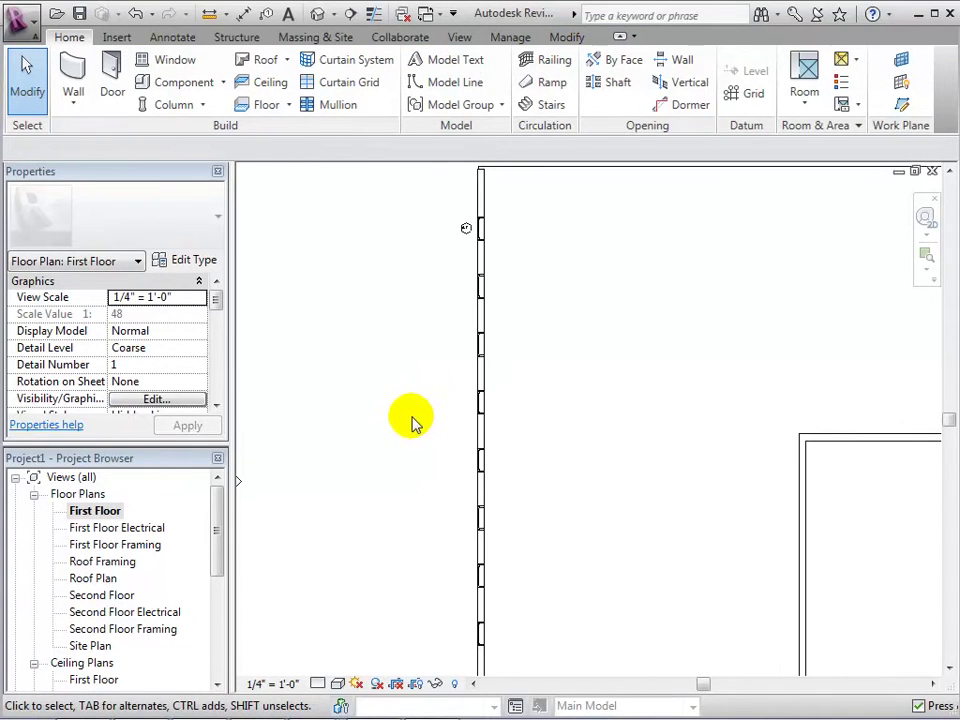
# Inspect the eight-window row in the 3D view, then return to the First Floor plan.
pyautogui.click(317, 14)
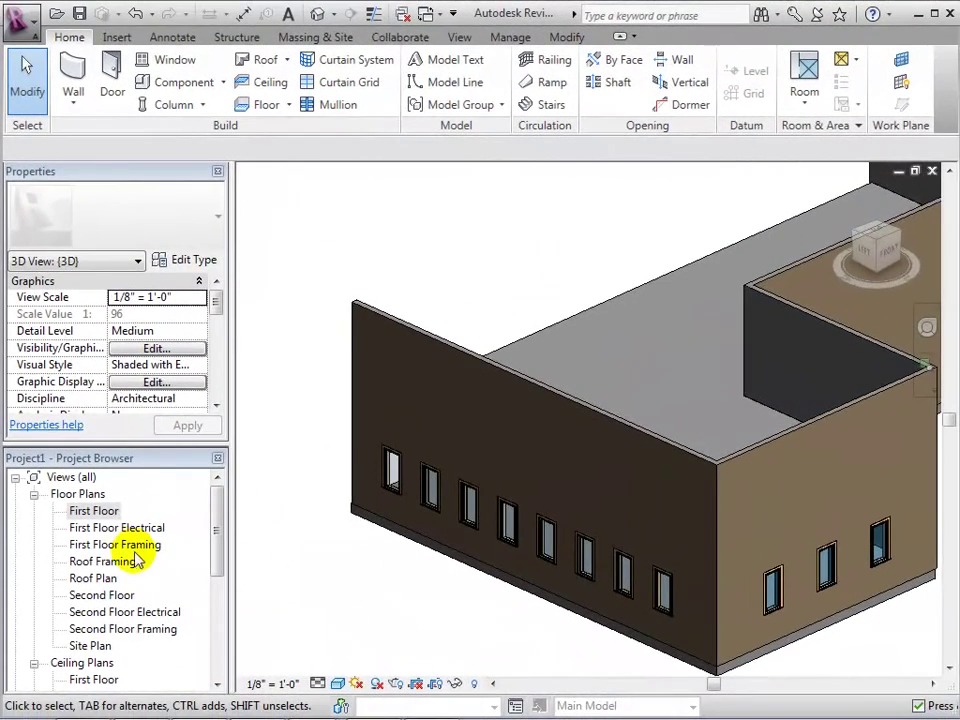
pyautogui.doubleClick(110, 511)
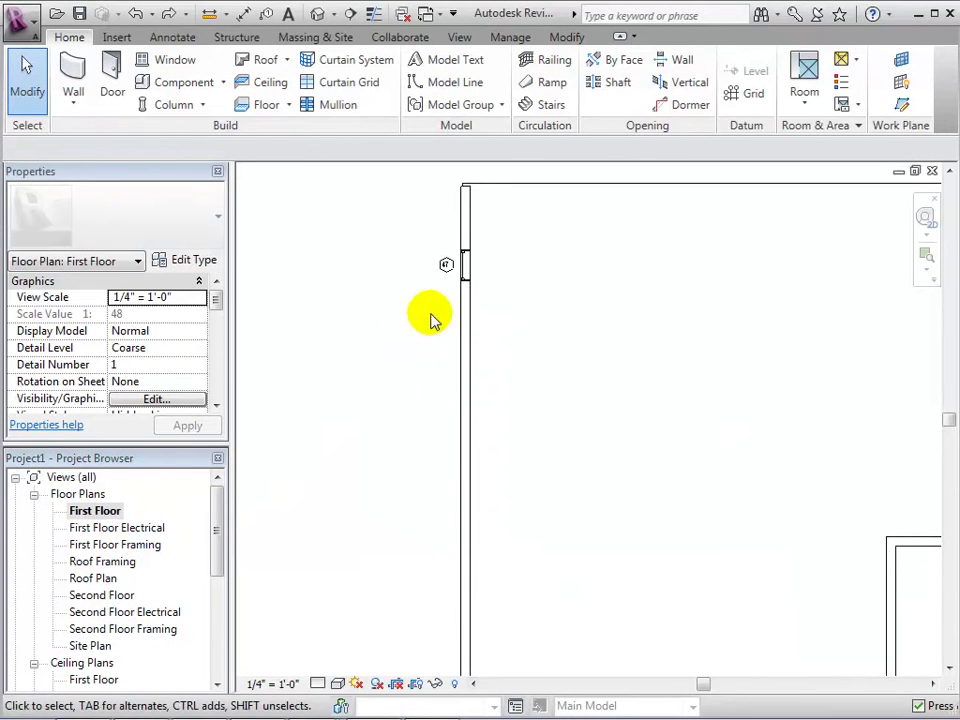
# Array the window as an associated group of 8 down to the wall's lower end.
pyautogui.click(465, 266)
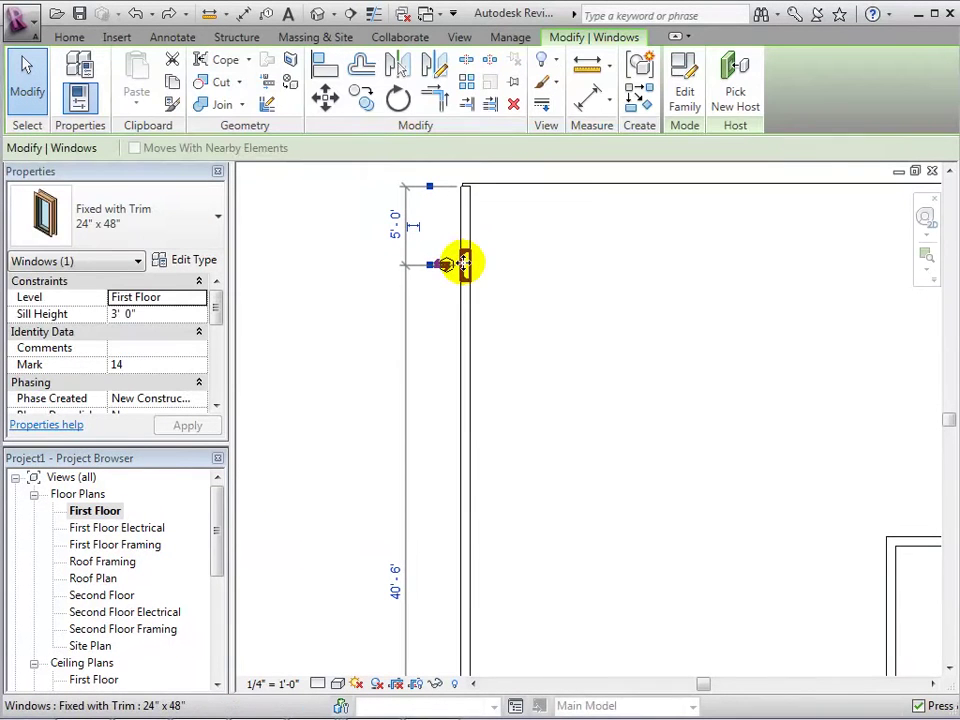
pyautogui.click(466, 84)
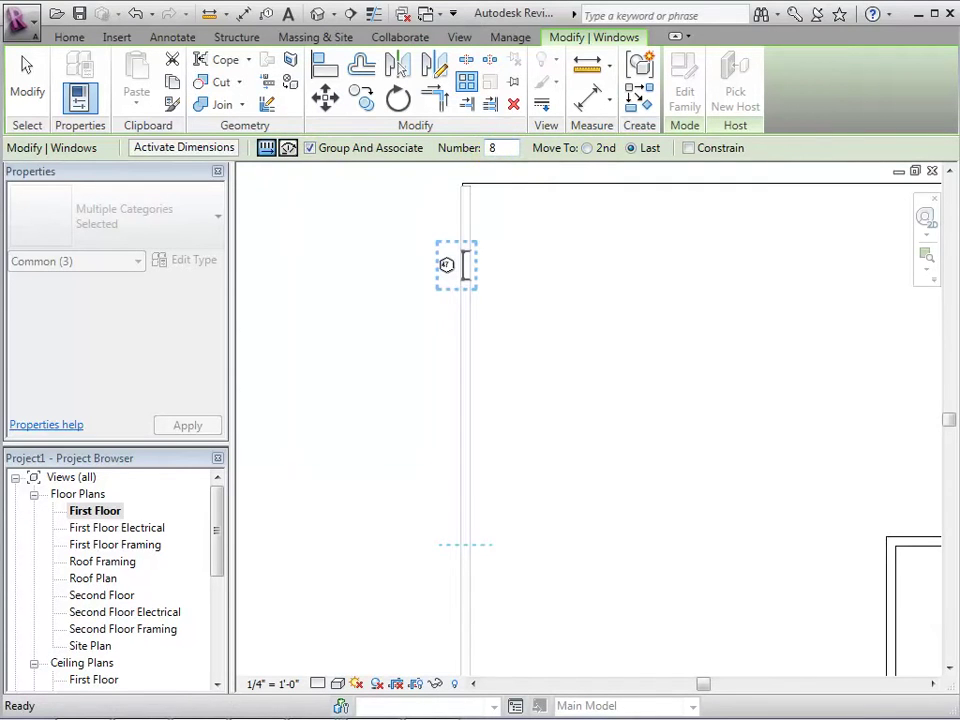
pyautogui.click(463, 273)
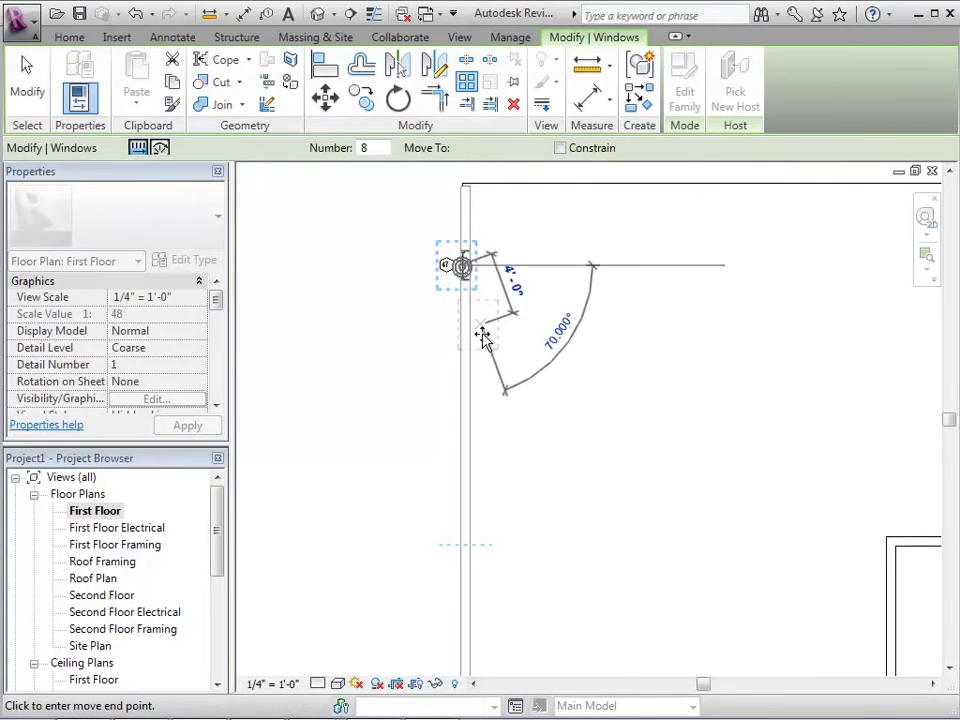
pyautogui.scroll(-2, 480, 392)
pyautogui.moveTo(480, 392); pyautogui.dragTo(495, 326, button='middle')
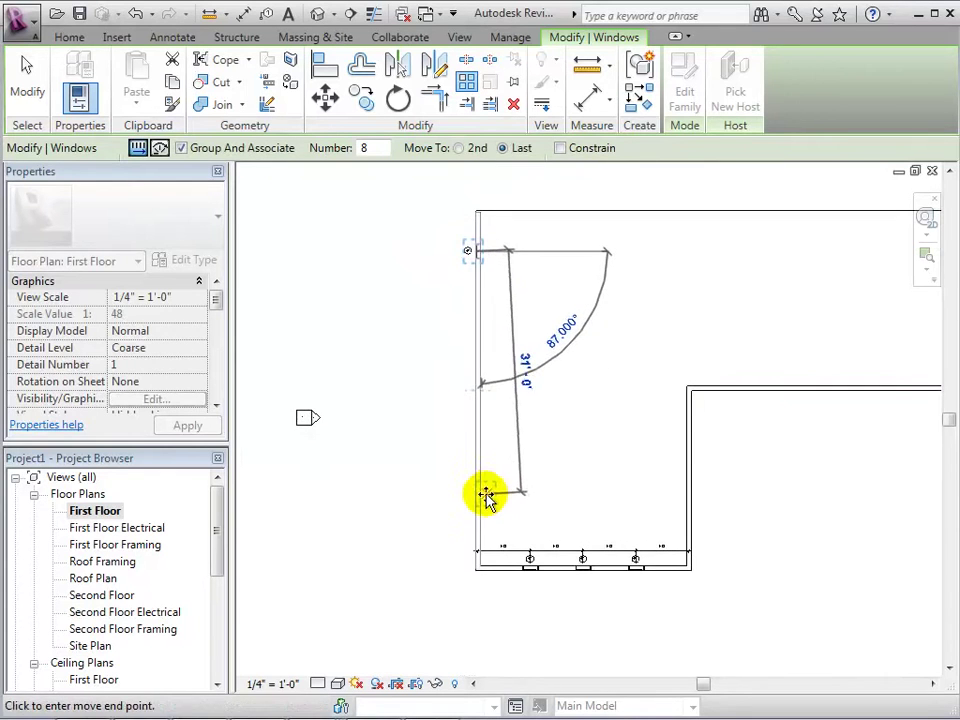
pyautogui.scroll(2, 479, 519)
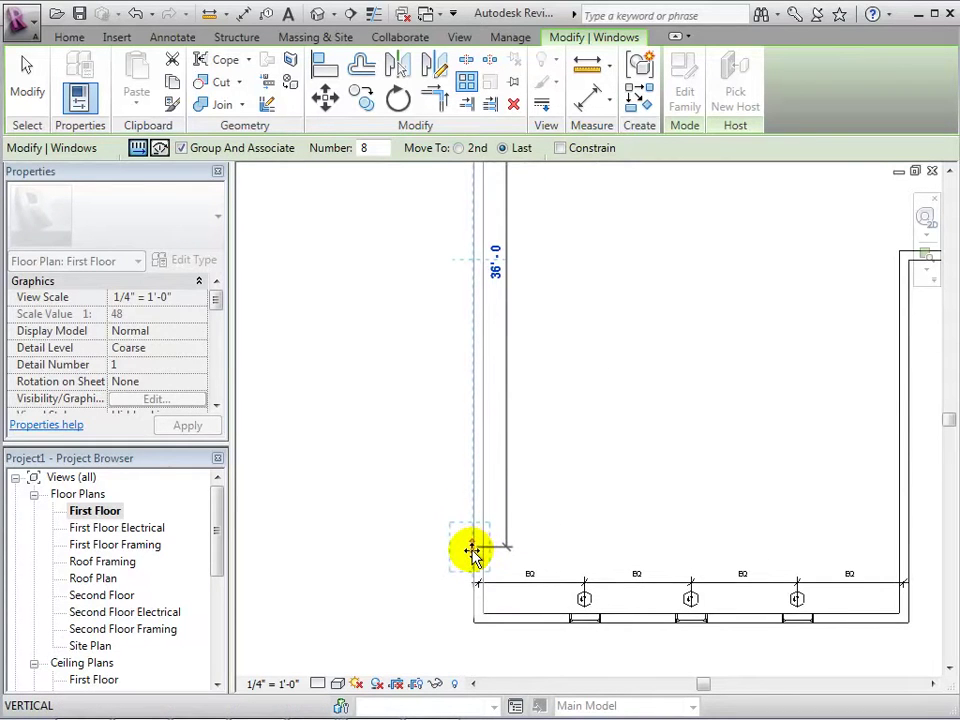
pyautogui.click(472, 551)
# Reduce the window array's count from 8 to 5.
pyautogui.scroll(-1, 474, 548)
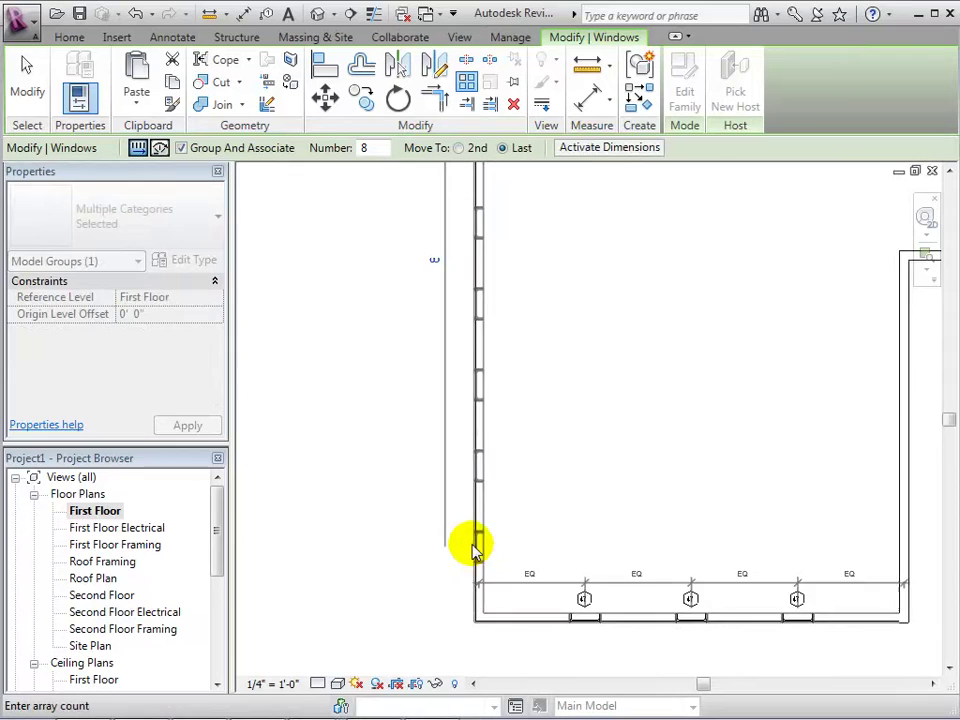
pyautogui.moveTo(514, 360); pyautogui.dragTo(535, 398, button='middle')
pyautogui.scroll(-1, 521, 420)
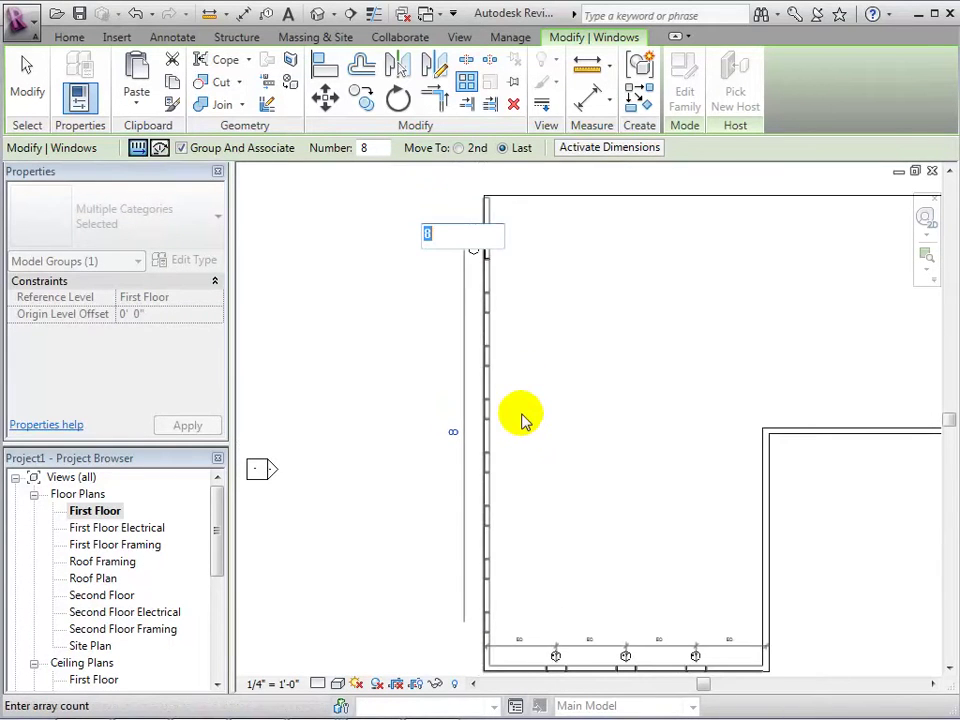
pyautogui.click(474, 249)
pyautogui.write('5')
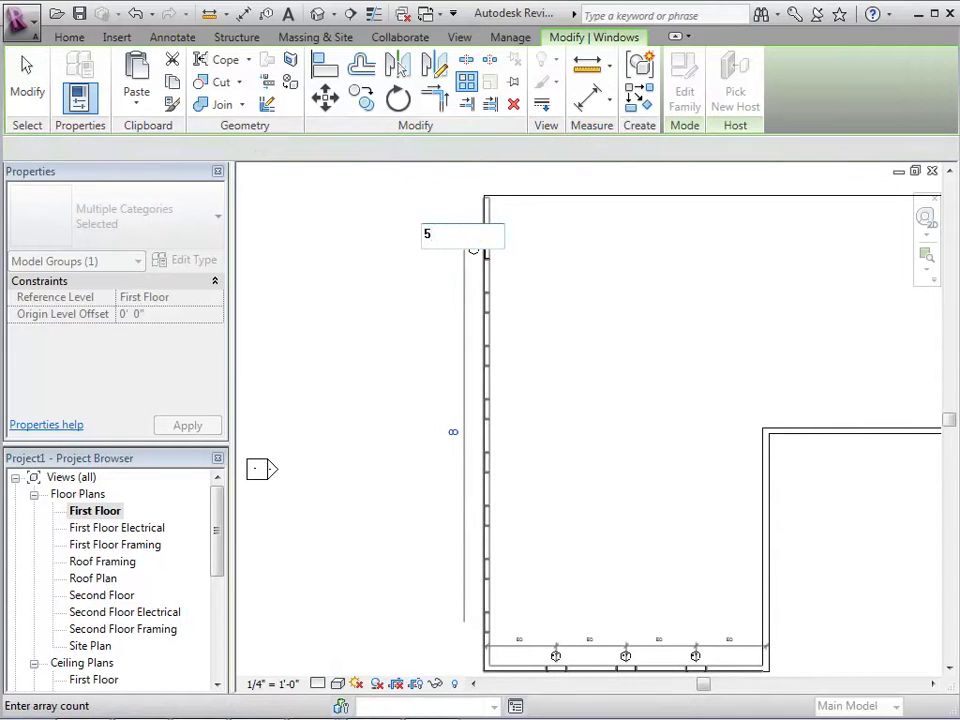
pyautogui.press('Return')
# Change the window array count to 7 and view the building in the default 3D view.
pyautogui.click(424, 358)
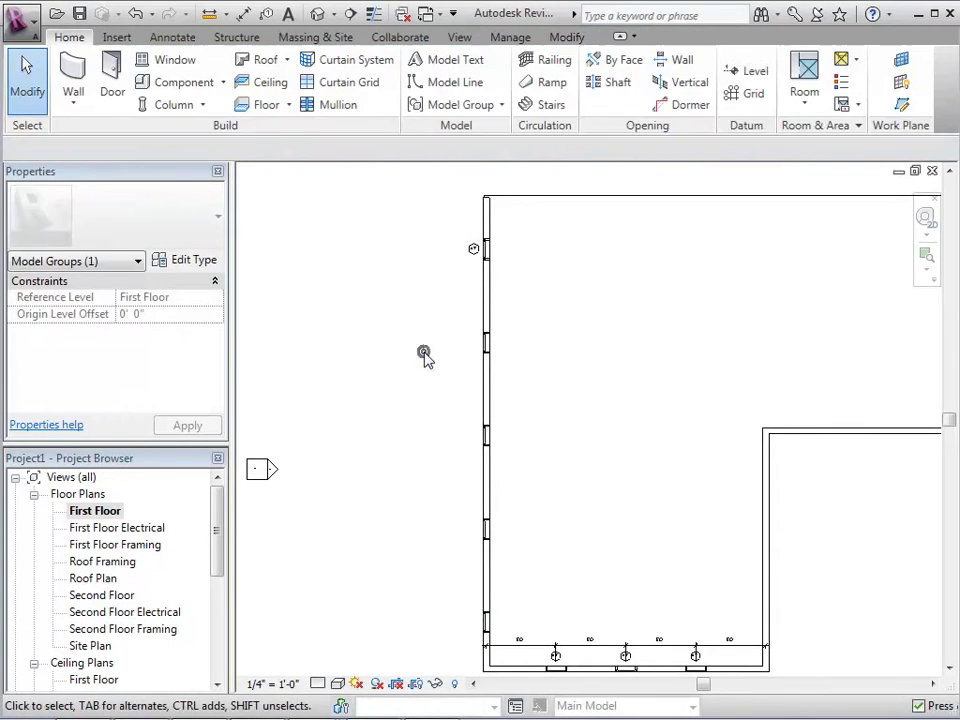
pyautogui.click(483, 342)
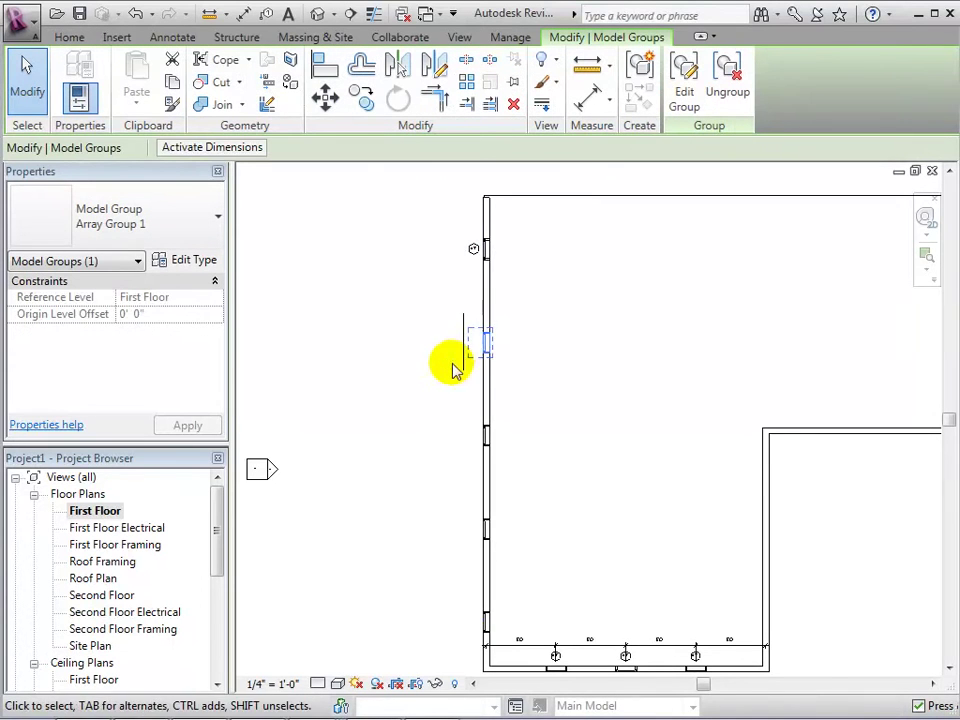
pyautogui.click(482, 432)
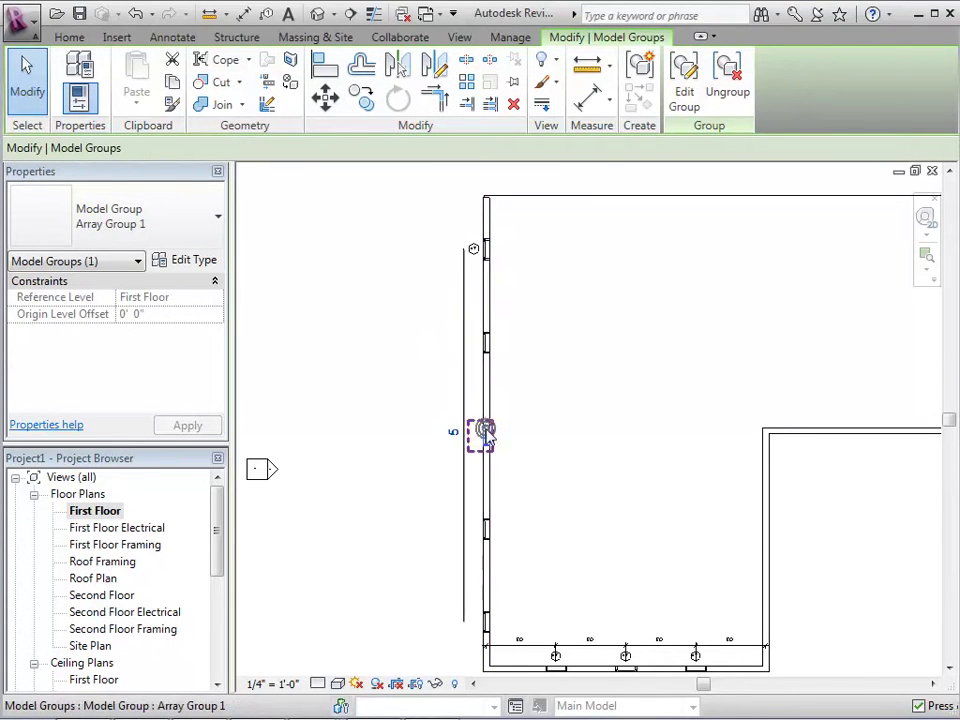
pyautogui.click(454, 430)
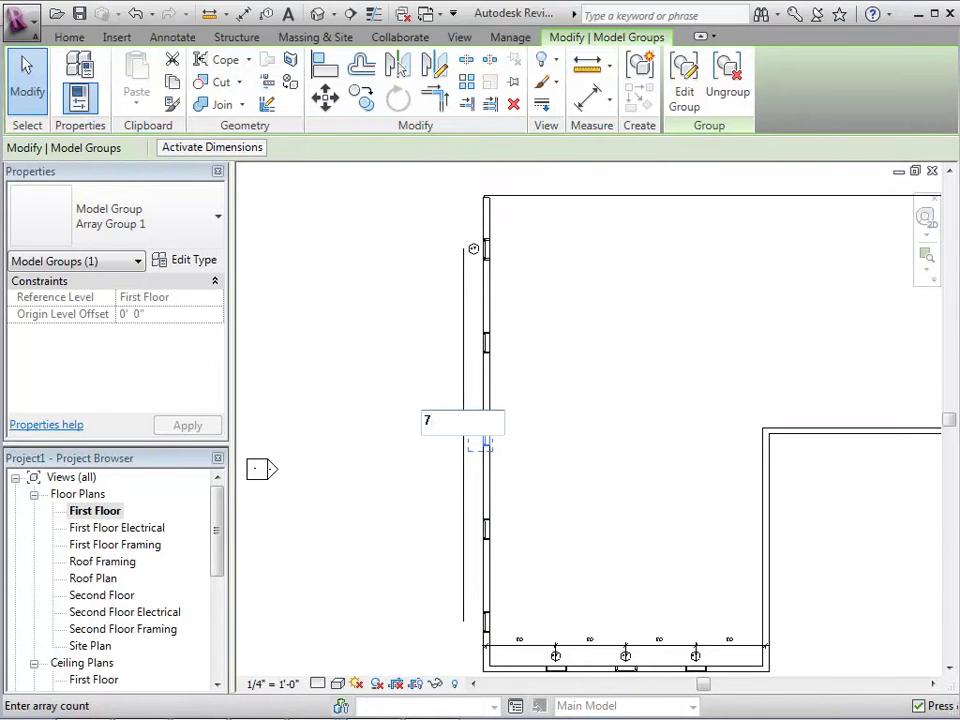
pyautogui.press('Return')
pyautogui.click(316, 22)
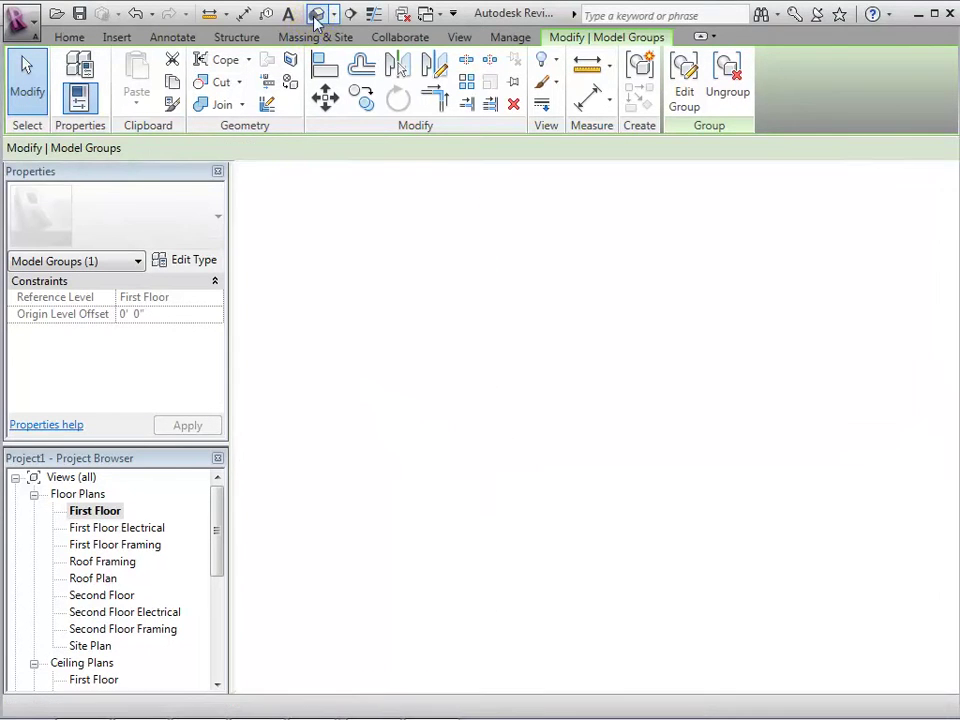
# Select the arrayed window group in 3D and enter Edit Group mode.
pyautogui.click(456, 574)
pyautogui.scroll(2, 460, 595)
pyautogui.moveTo(460, 595); pyautogui.dragTo(450, 501, button='middle')
pyautogui.scroll(-1, 452, 503)
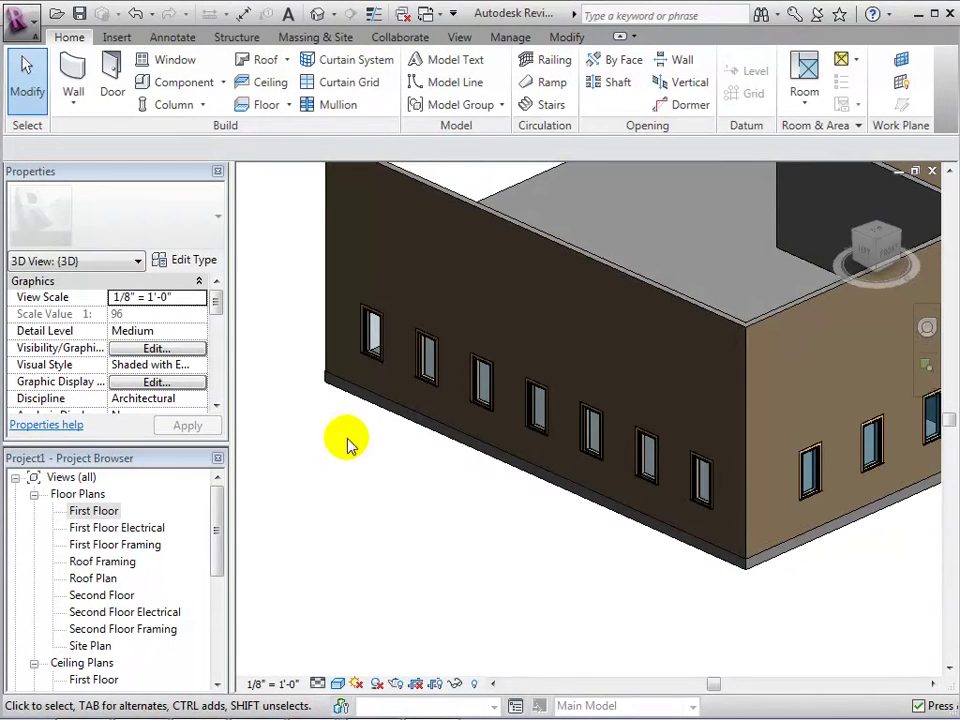
pyautogui.click(368, 355)
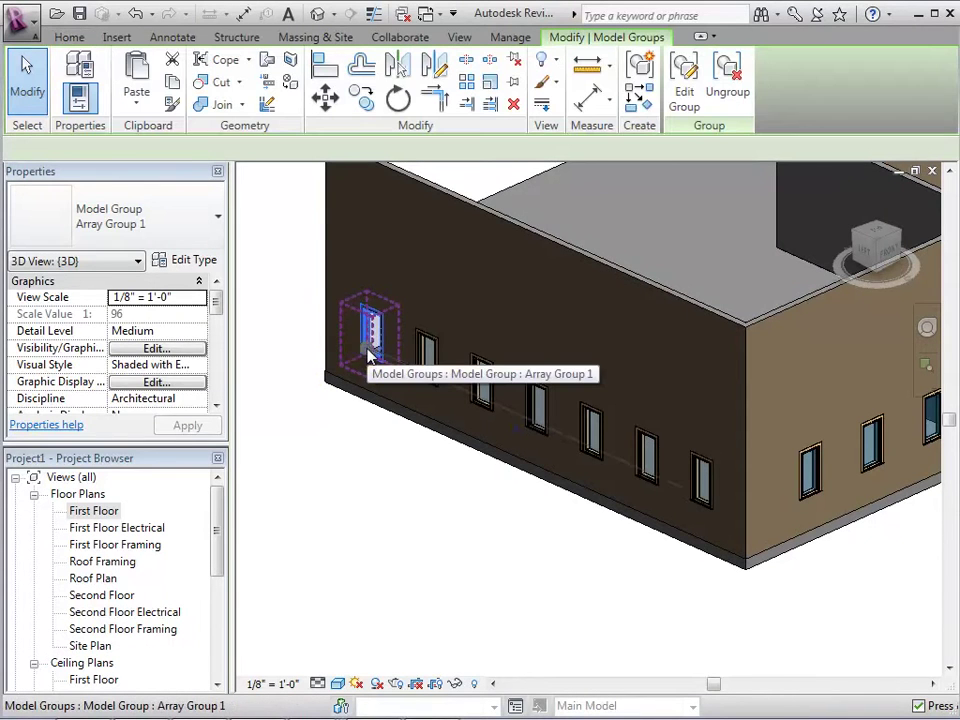
pyautogui.click(688, 88)
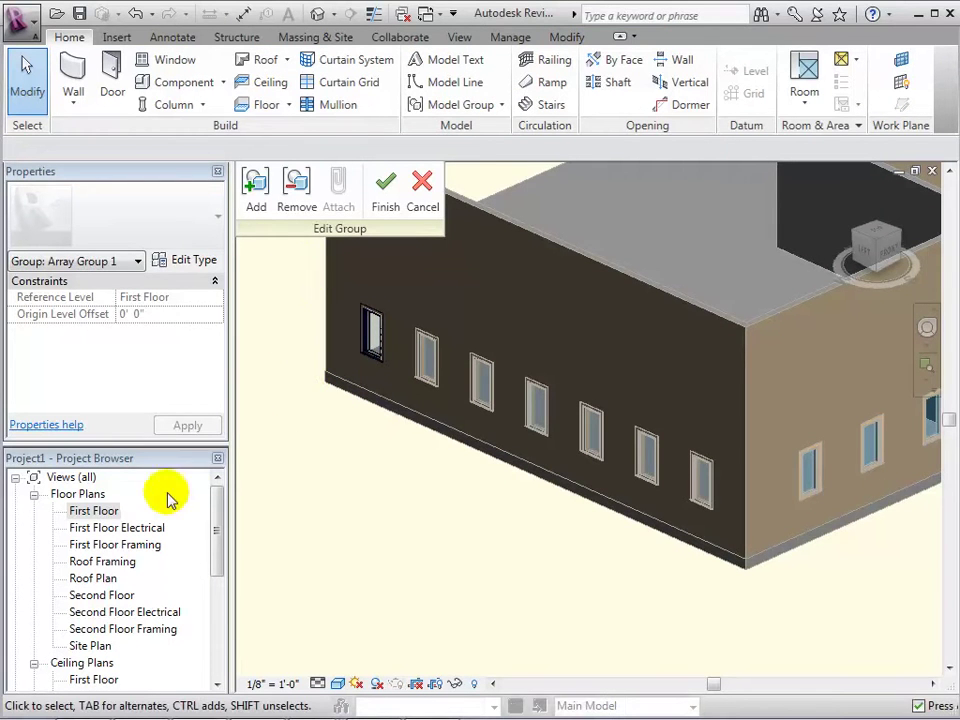
# Open the First Floor plan zoomed in on the window tagged 47.
pyautogui.doubleClick(93, 512)
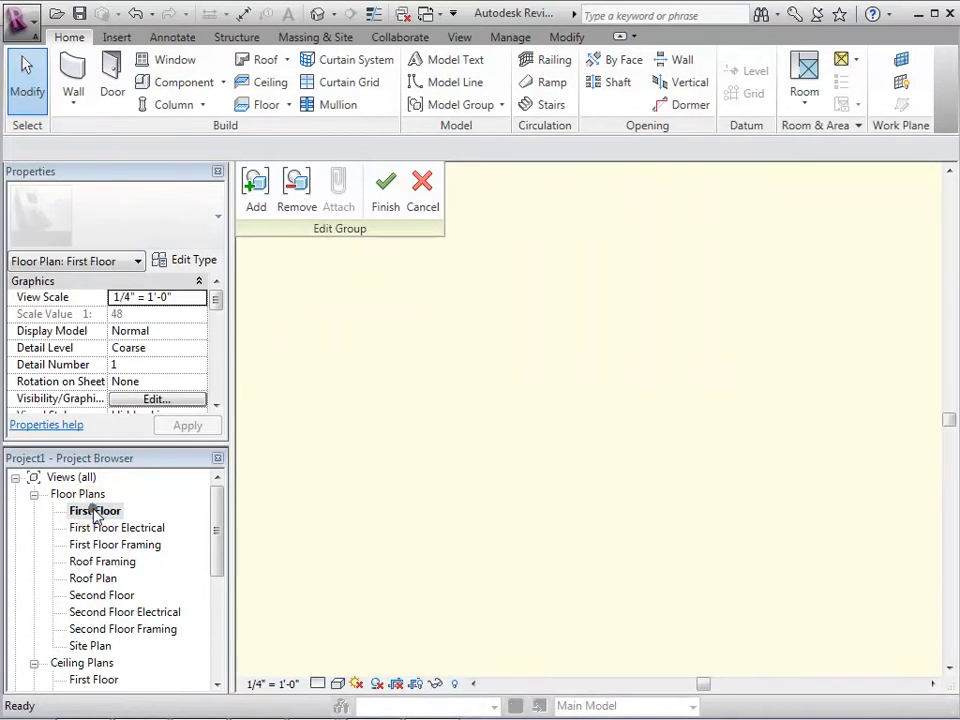
pyautogui.scroll(5, 561, 225)
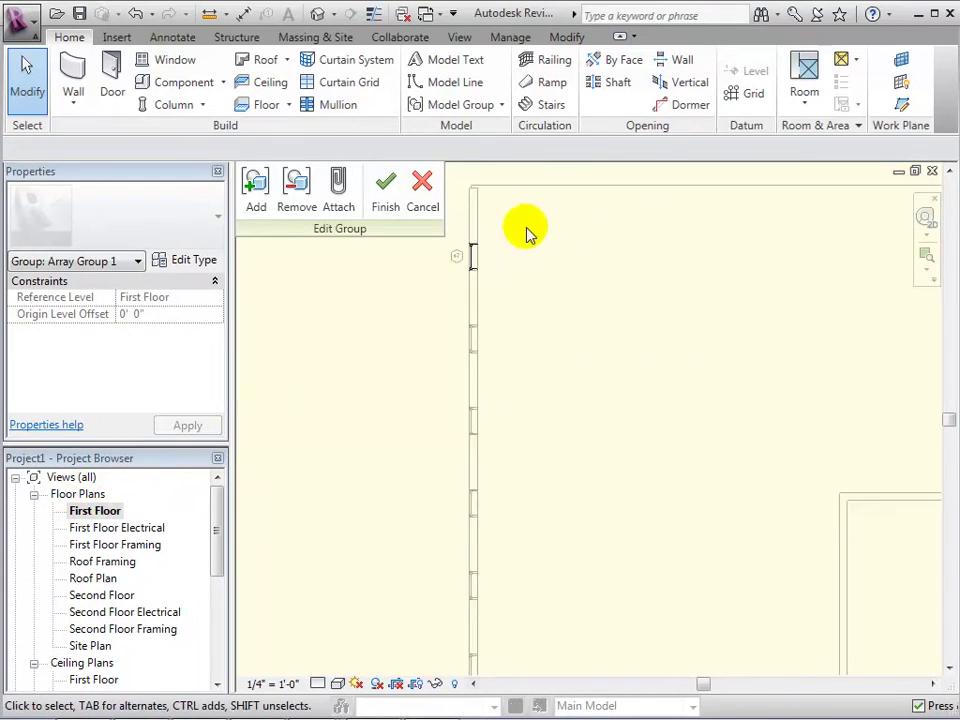
pyautogui.moveTo(493, 221); pyautogui.dragTo(525, 389, button='middle')
pyautogui.scroll(2, 525, 389)
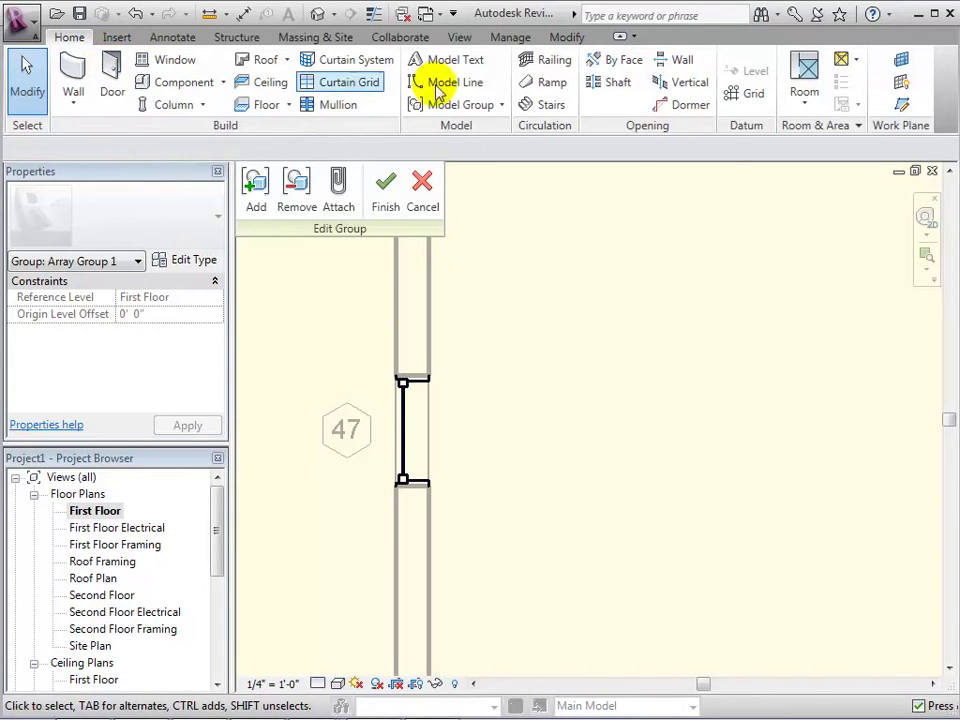
# Sketch a three-line Handrail - Rectangular railing path around the window's outside and finish it.
pyautogui.click(543, 62)
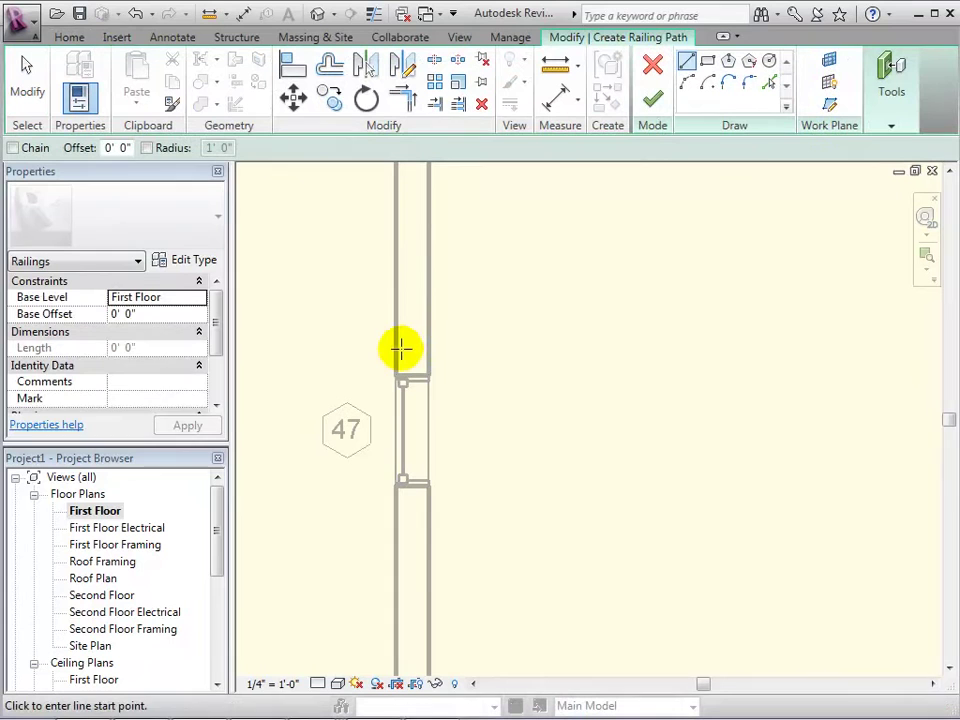
pyautogui.click(396, 354)
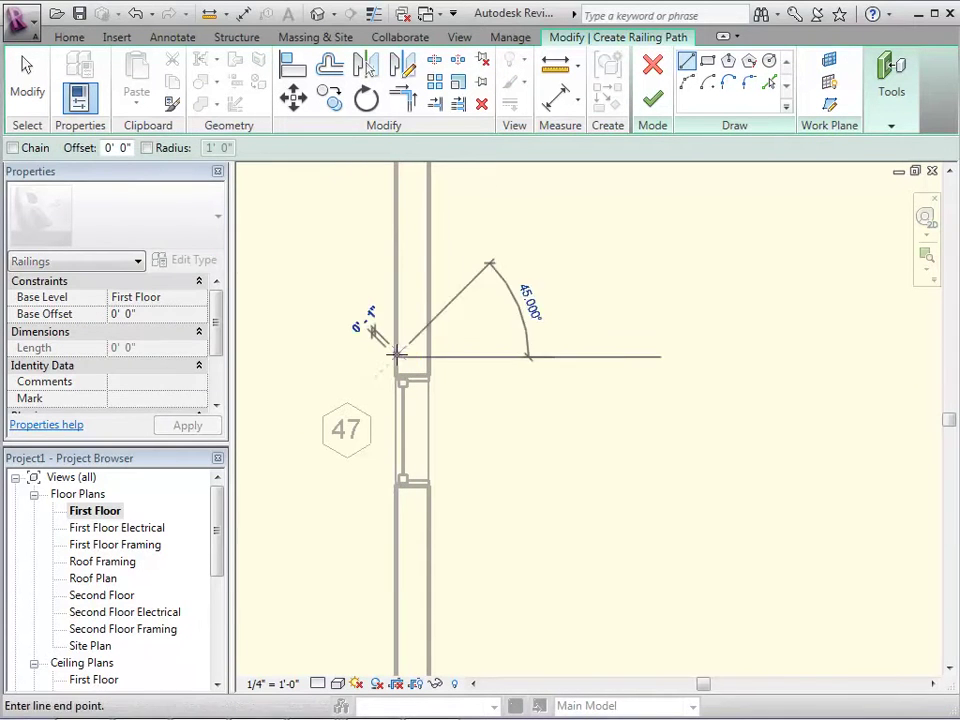
pyautogui.click(373, 354)
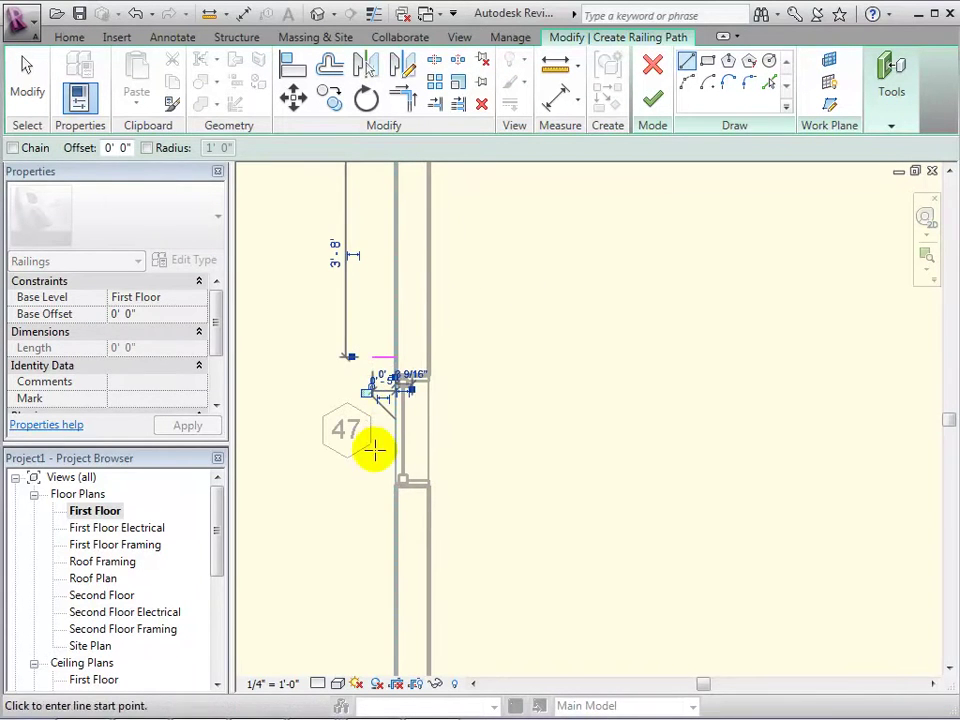
pyautogui.click(370, 500)
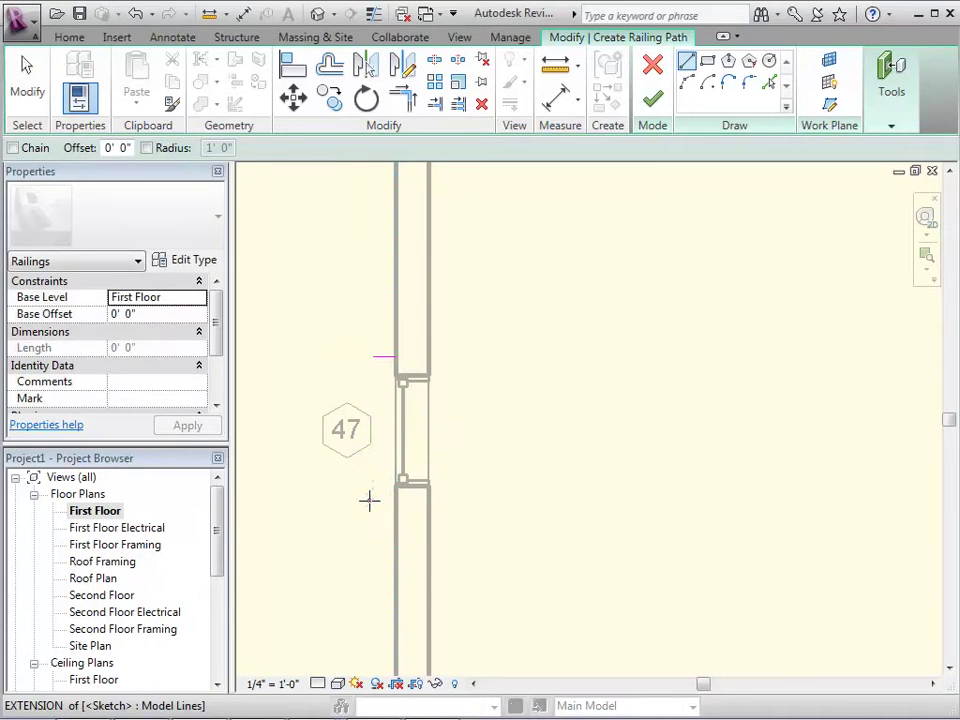
pyautogui.click(393, 500)
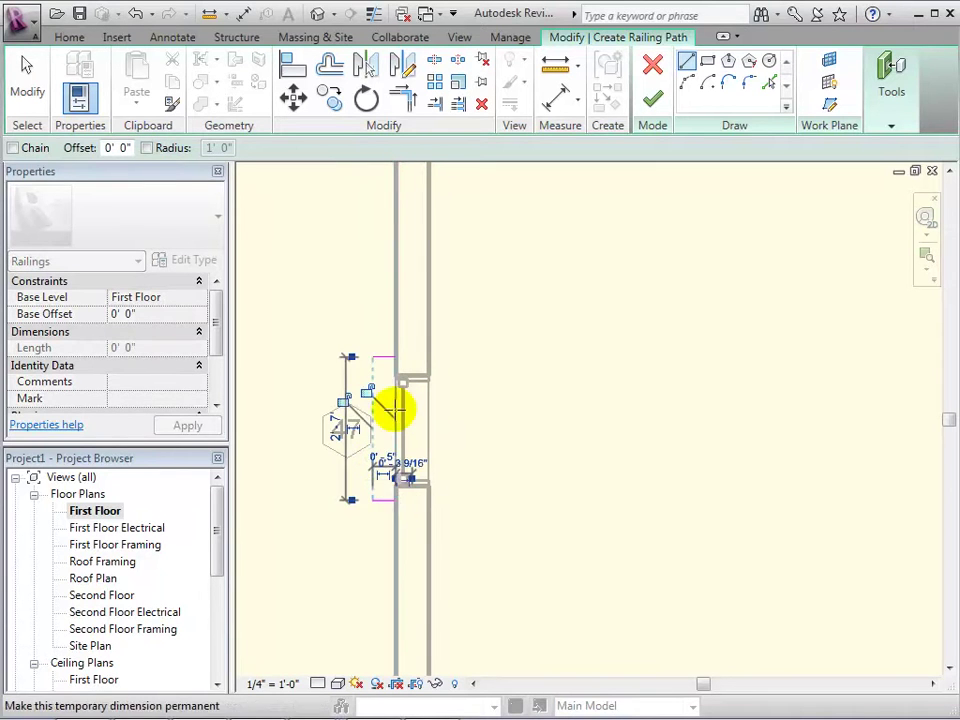
pyautogui.click(32, 88)
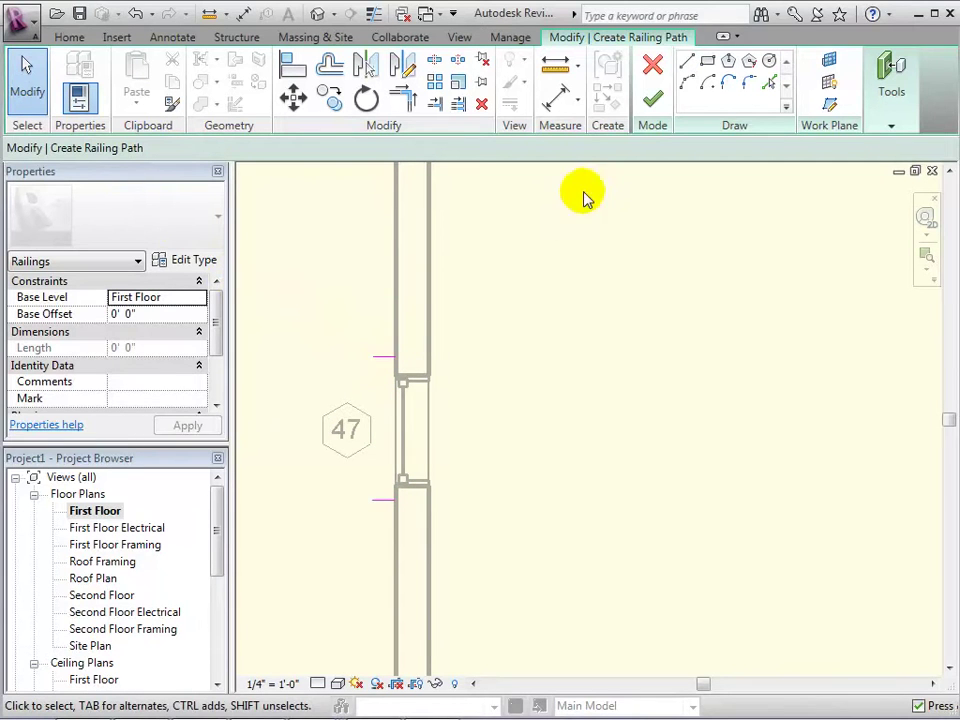
pyautogui.click(686, 62)
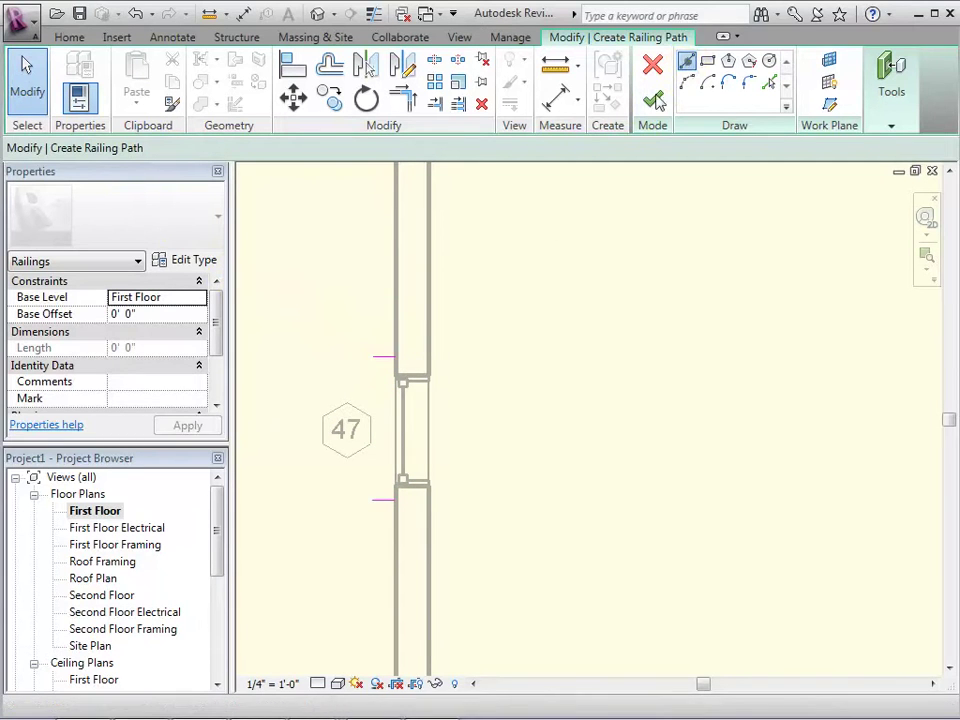
pyautogui.click(373, 357)
pyautogui.click(373, 500)
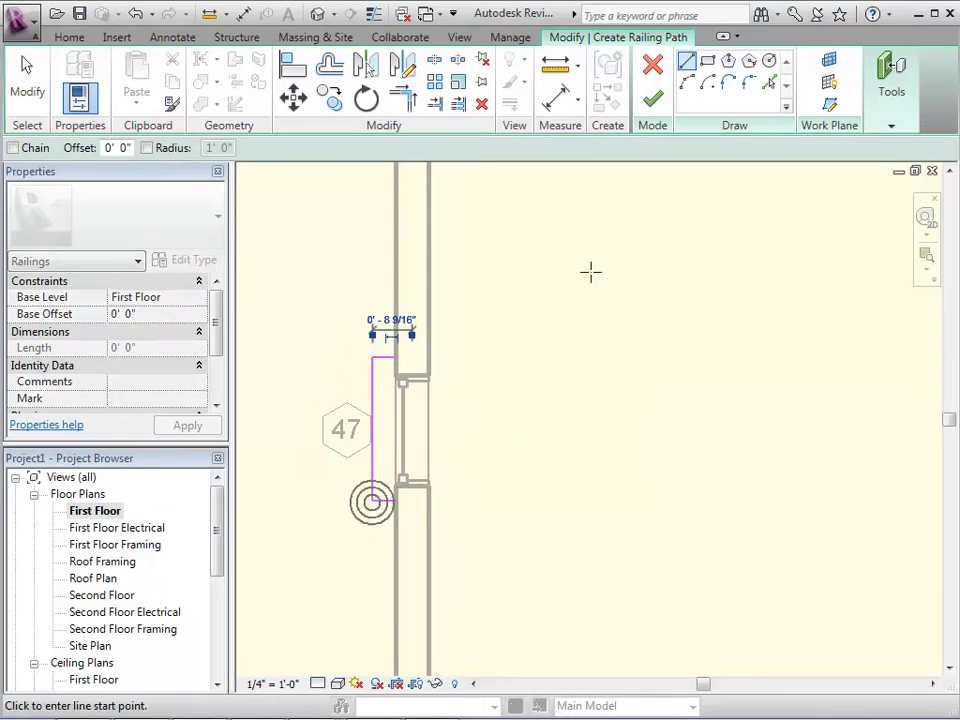
pyautogui.press('Escape')
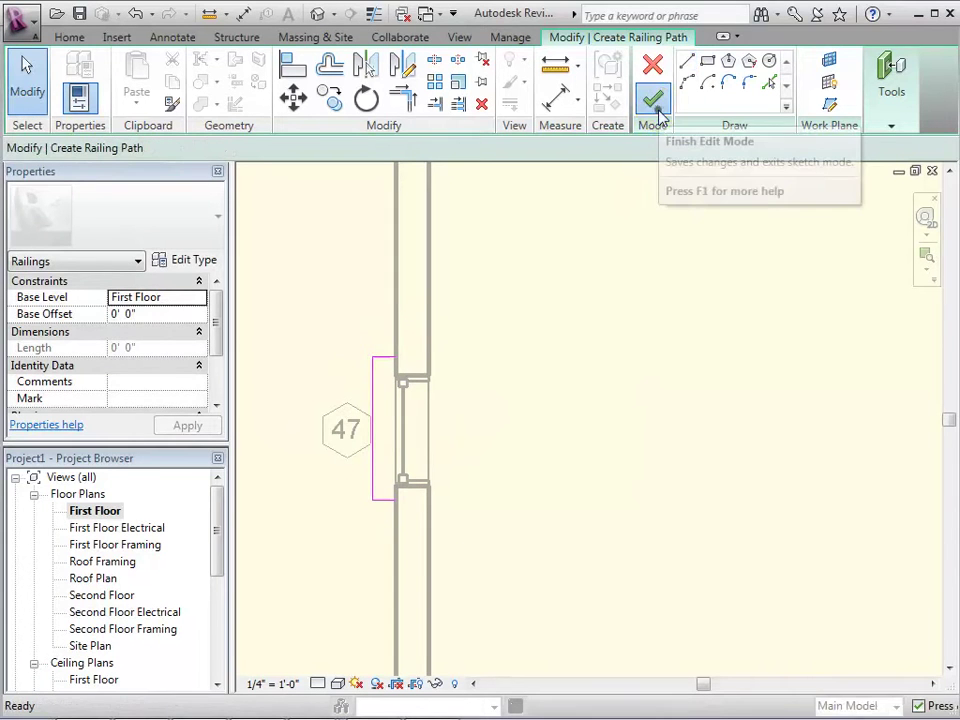
pyautogui.click(655, 105)
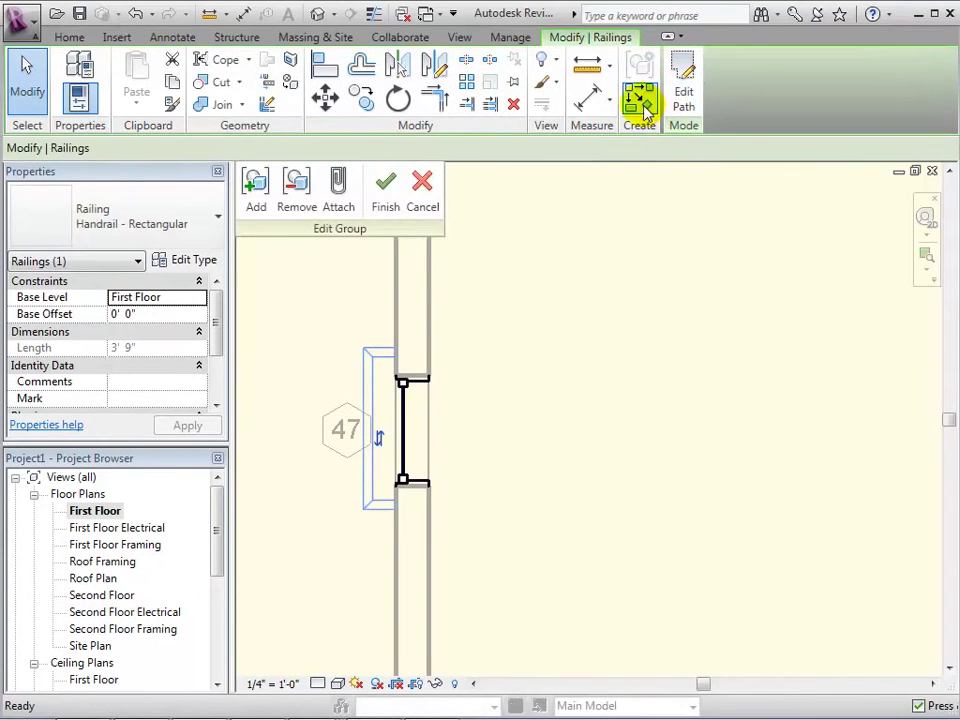
# Give the window's railing a 2' 0" base offset in 3D and finish the group edit.
pyautogui.click(316, 15)
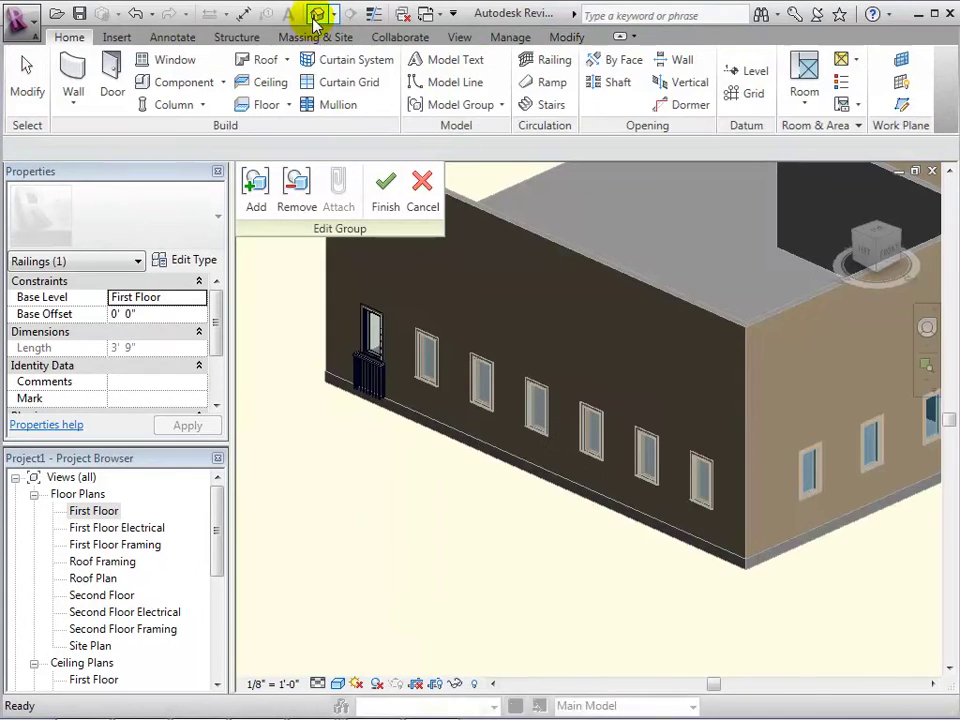
pyautogui.click(363, 371)
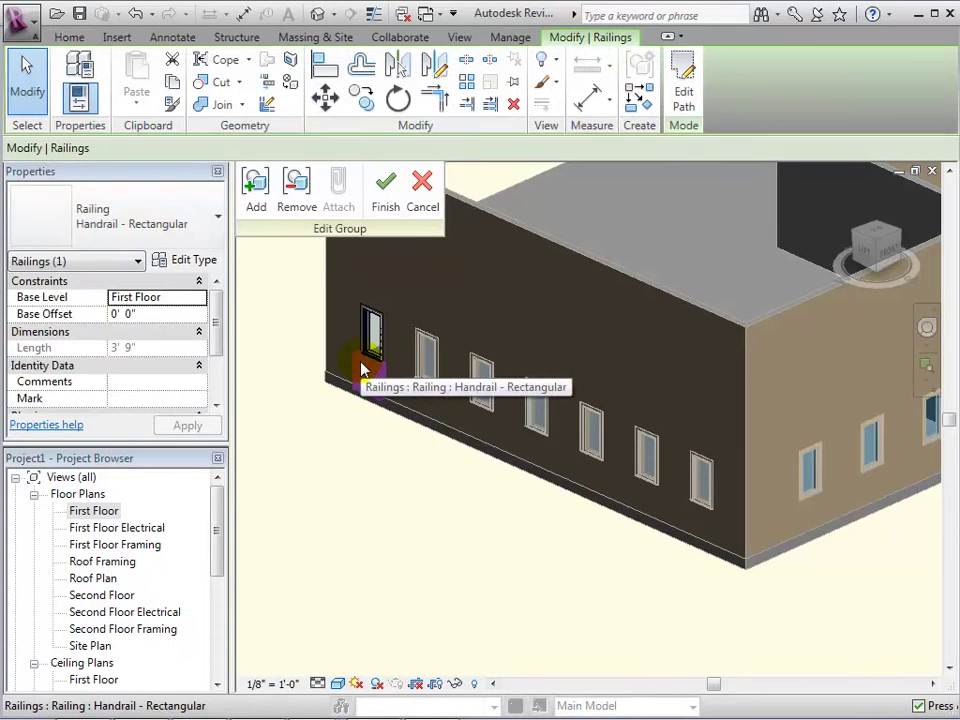
pyautogui.click(167, 316)
pyautogui.click(167, 315)
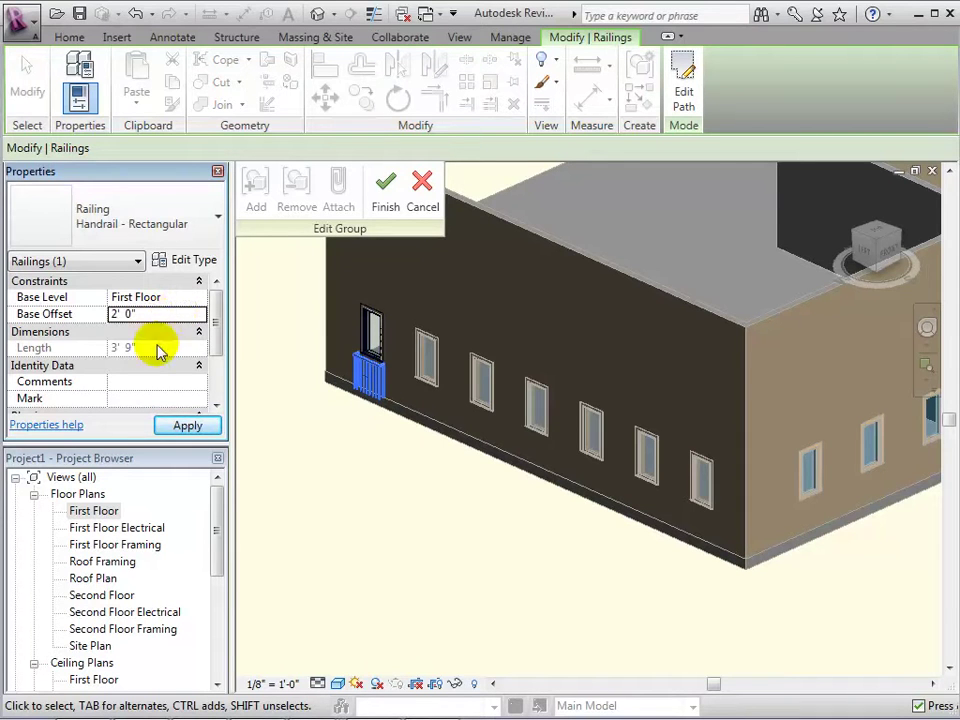
pyautogui.click(174, 426)
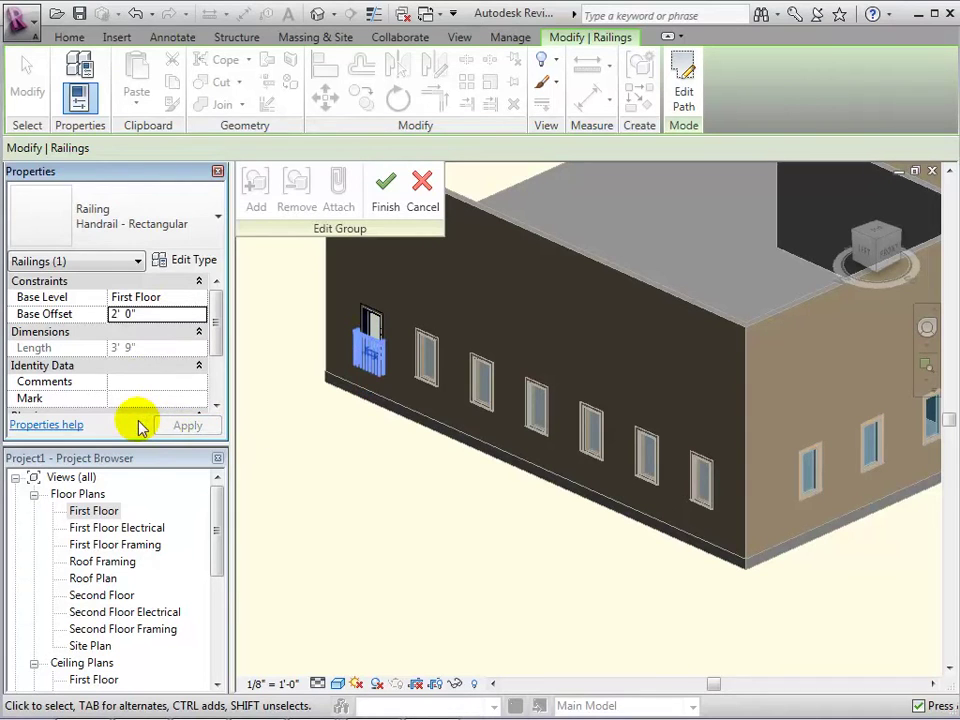
pyautogui.click(279, 431)
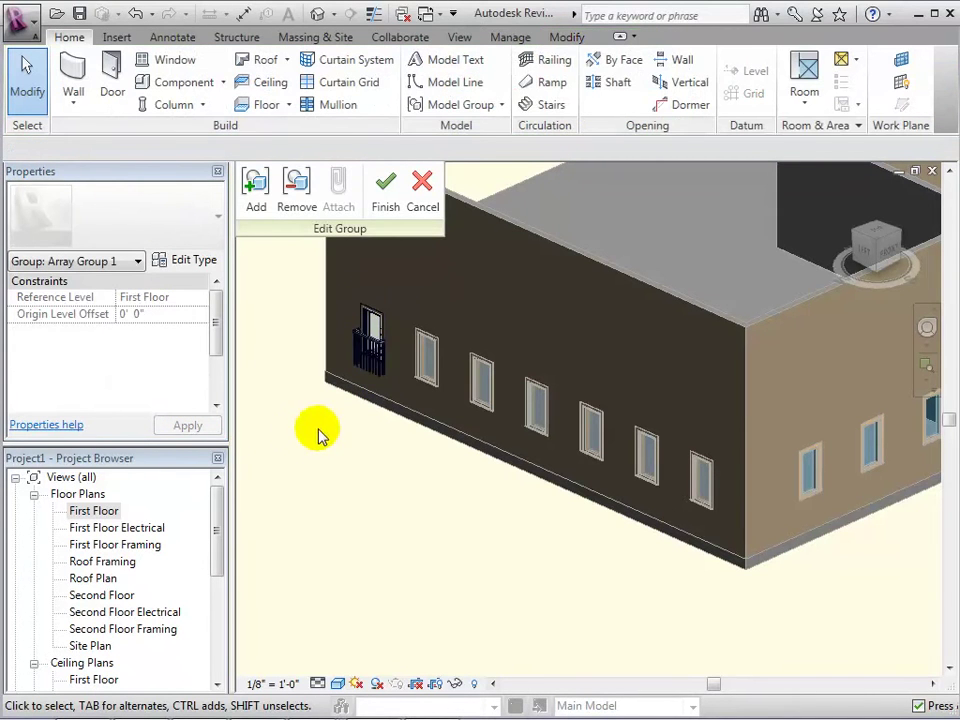
pyautogui.click(388, 207)
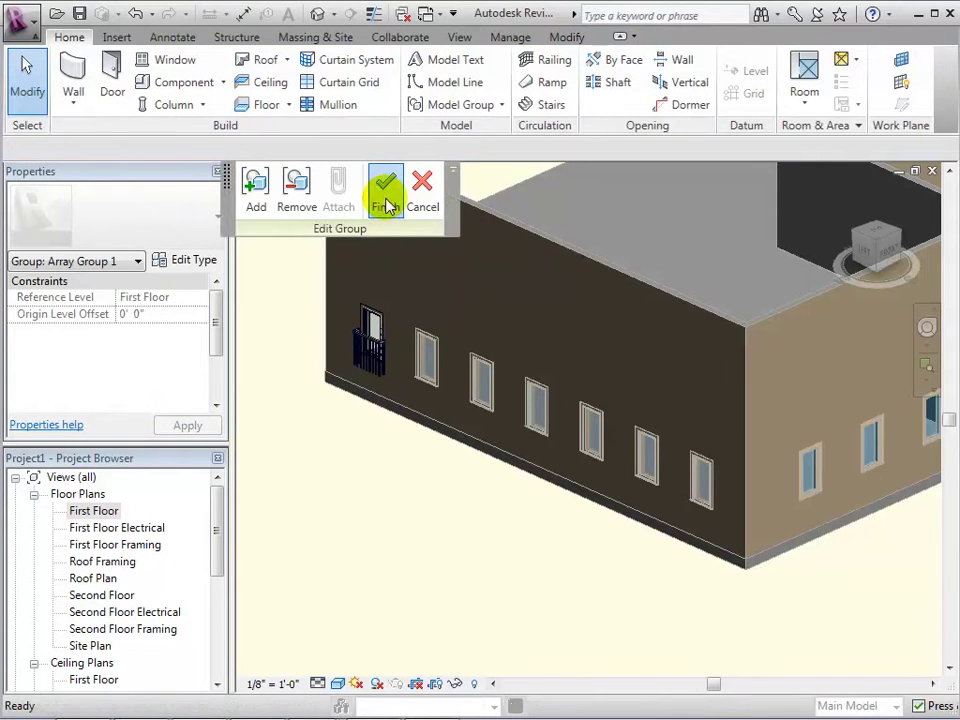
# Deselect the finished window group in the 3D view.
pyautogui.click(420, 478)
pyautogui.click(421, 481)
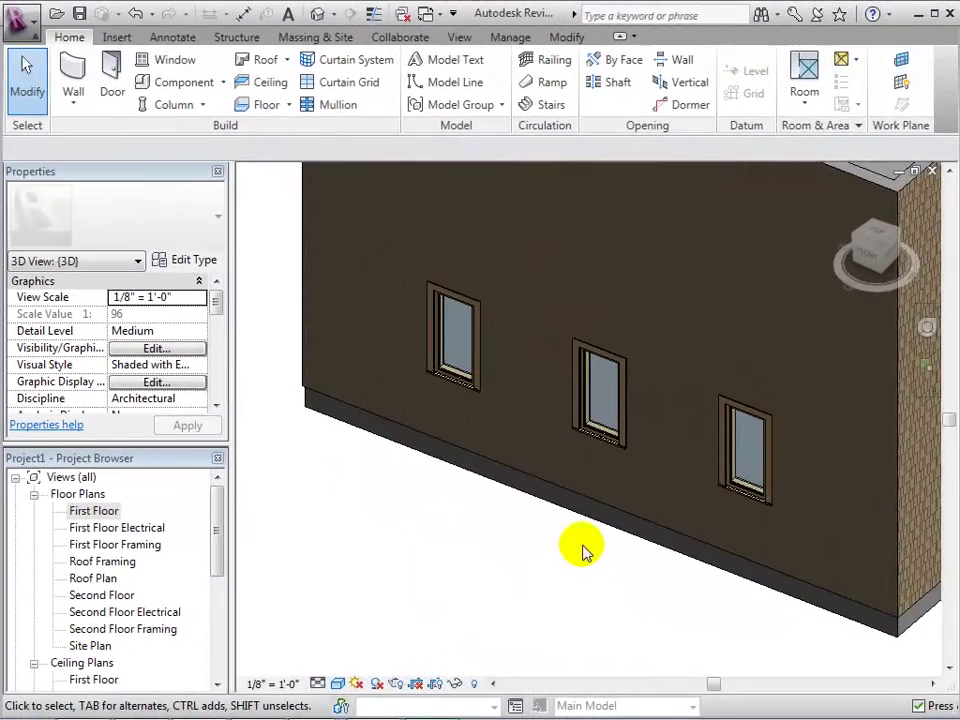
# Move the middle window to the Second Floor level, then orbit to view the building from above.
pyautogui.click(594, 438)
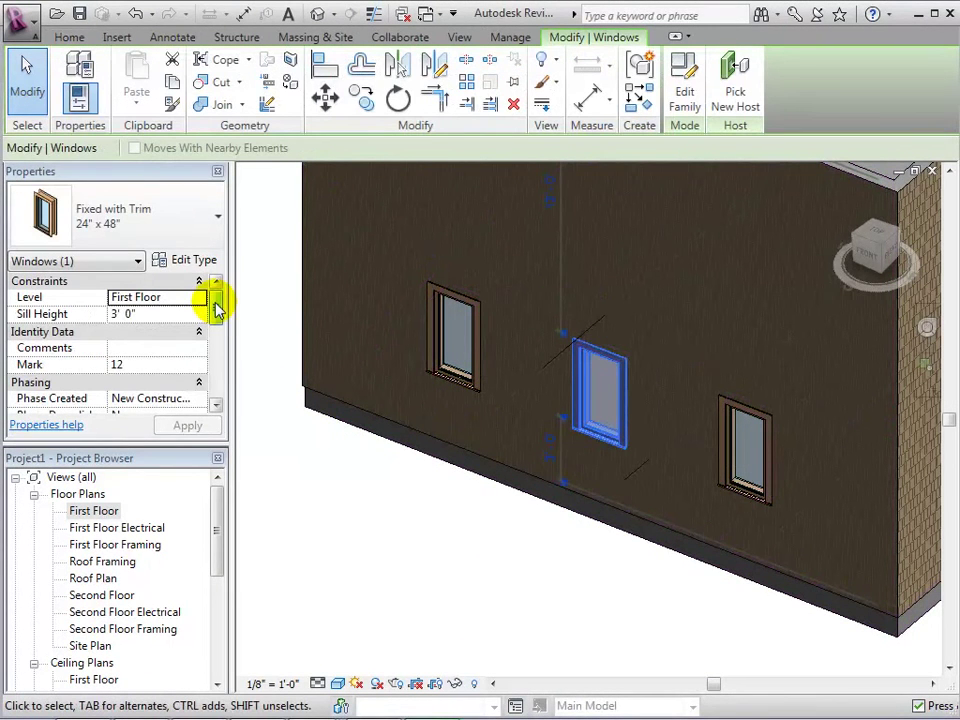
pyautogui.click(216, 306)
pyautogui.moveTo(217, 310)
pyautogui.mouseDown()
pyautogui.moveTo(216, 332)
pyautogui.moveTo(220, 313)
pyautogui.mouseUp()
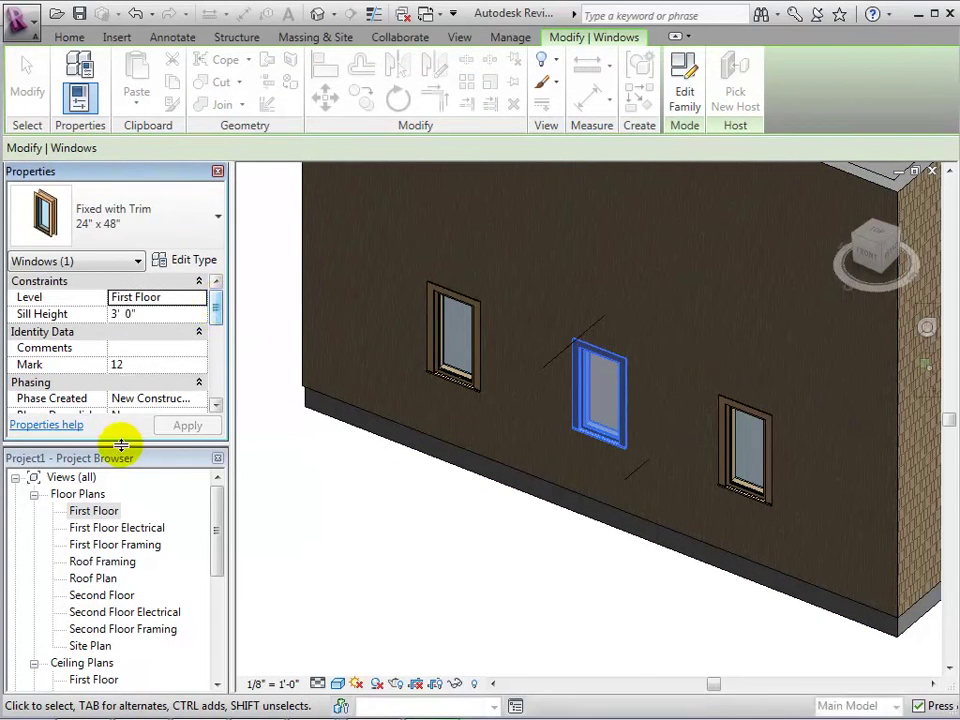
pyautogui.moveTo(124, 446); pyautogui.dragTo(128, 520)
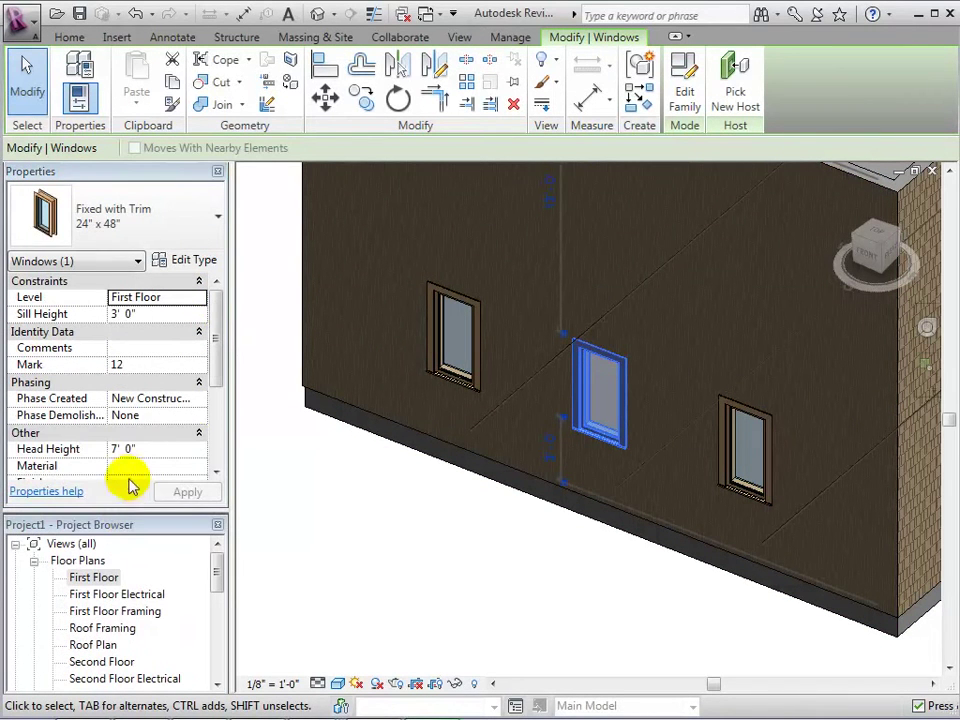
pyautogui.click(192, 297)
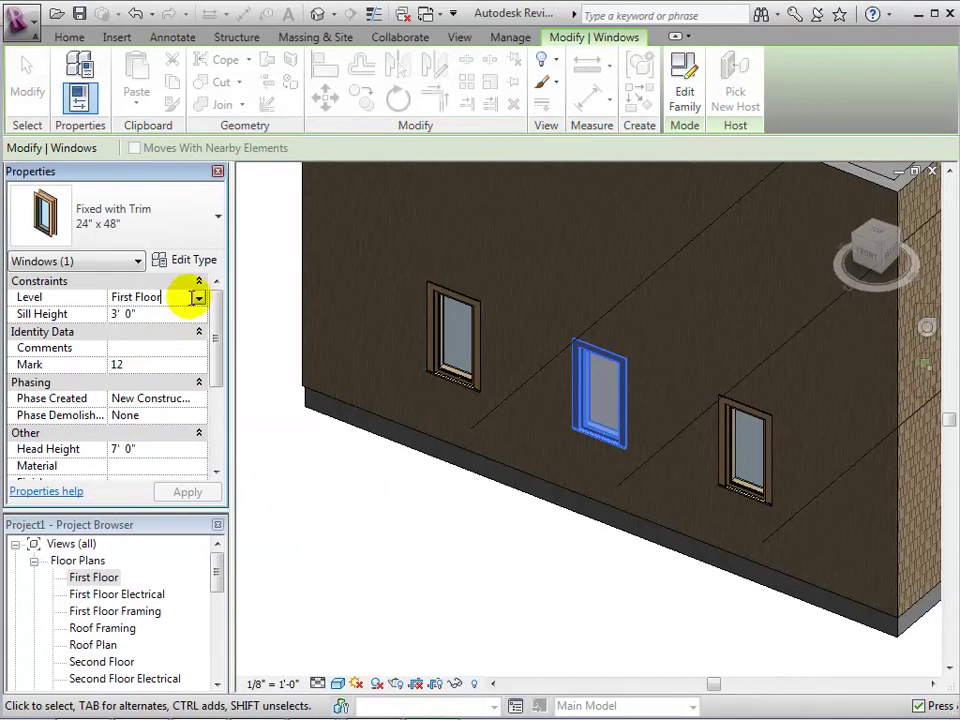
pyautogui.click(198, 300)
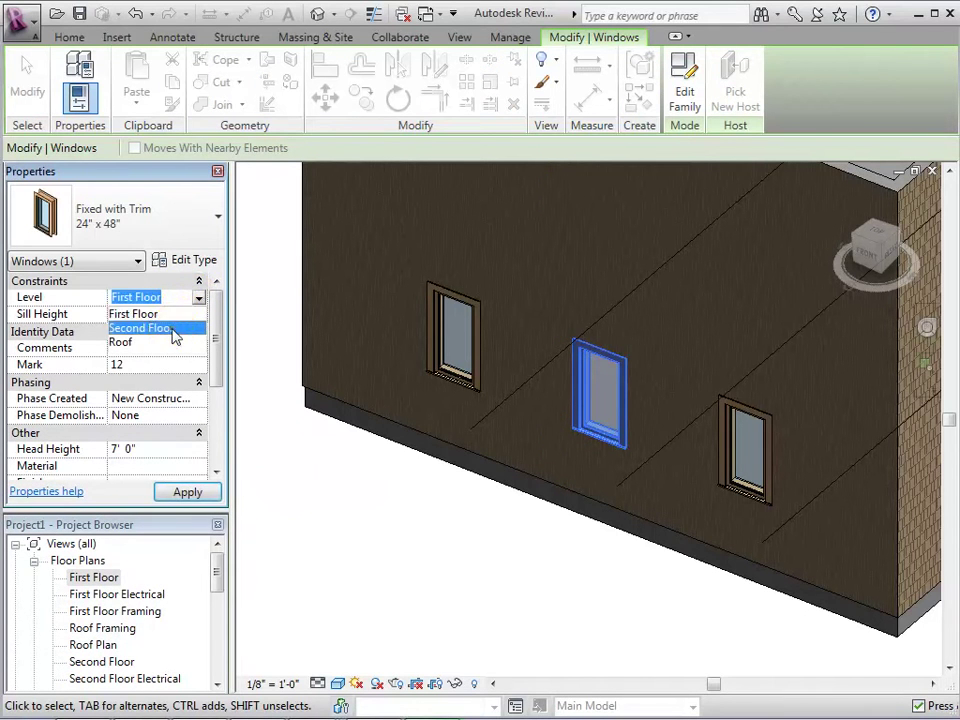
pyautogui.click(171, 328)
pyautogui.click(187, 492)
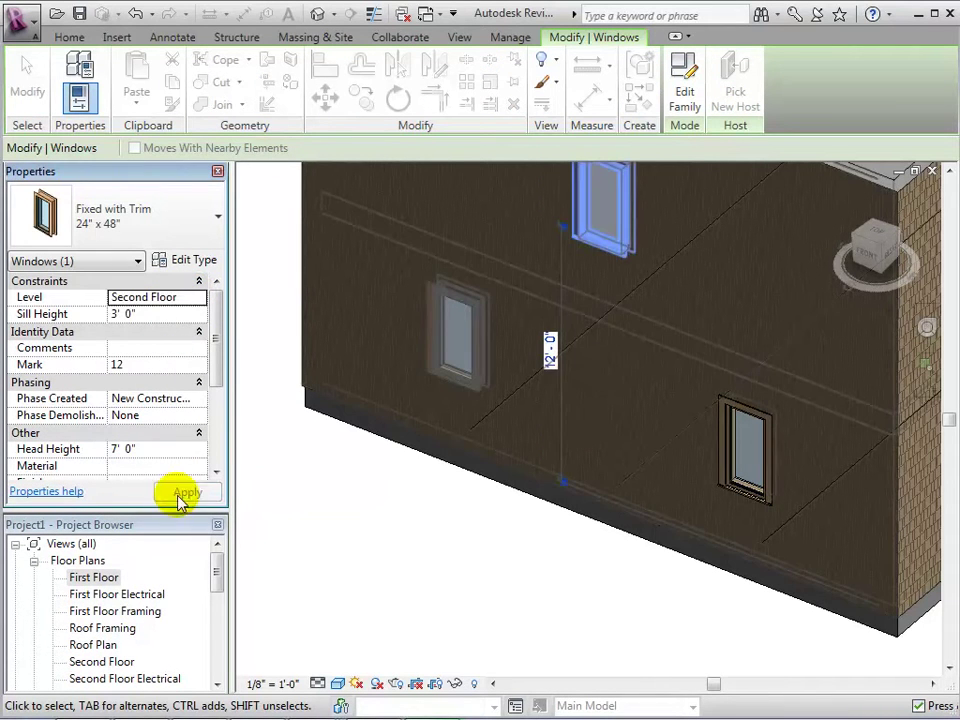
pyautogui.click(389, 497)
pyautogui.keyDown('shift'); pyautogui.moveTo(389, 497); pyautogui.dragTo(364, 574, button='middle'); pyautogui.keyUp('shift')
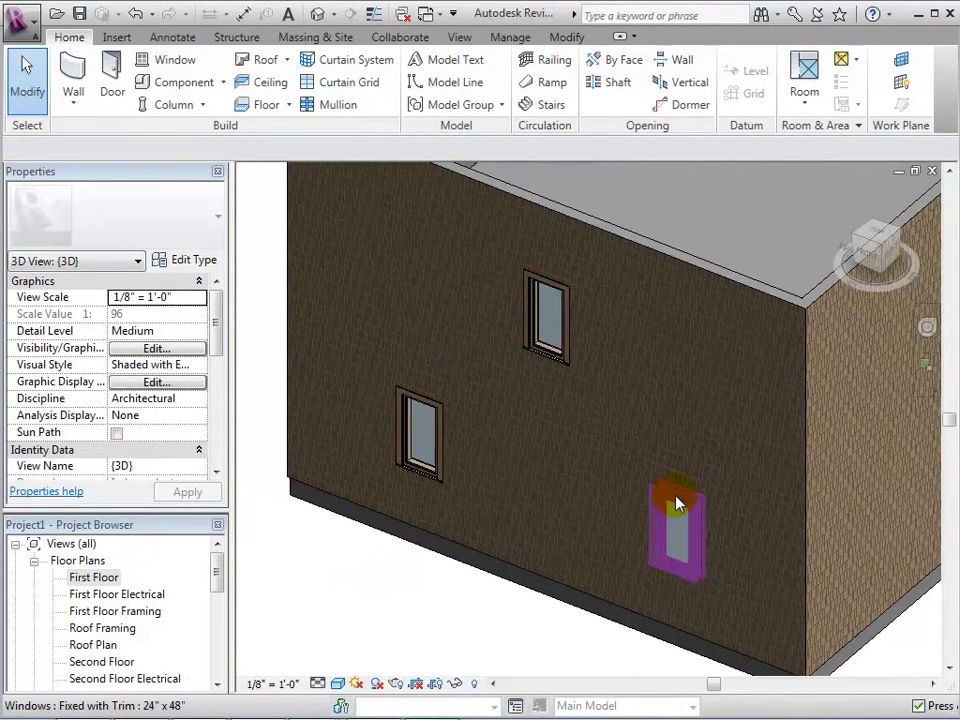
# Set the lower-right first-floor window's sill height to 4' 0".
pyautogui.click(679, 502)
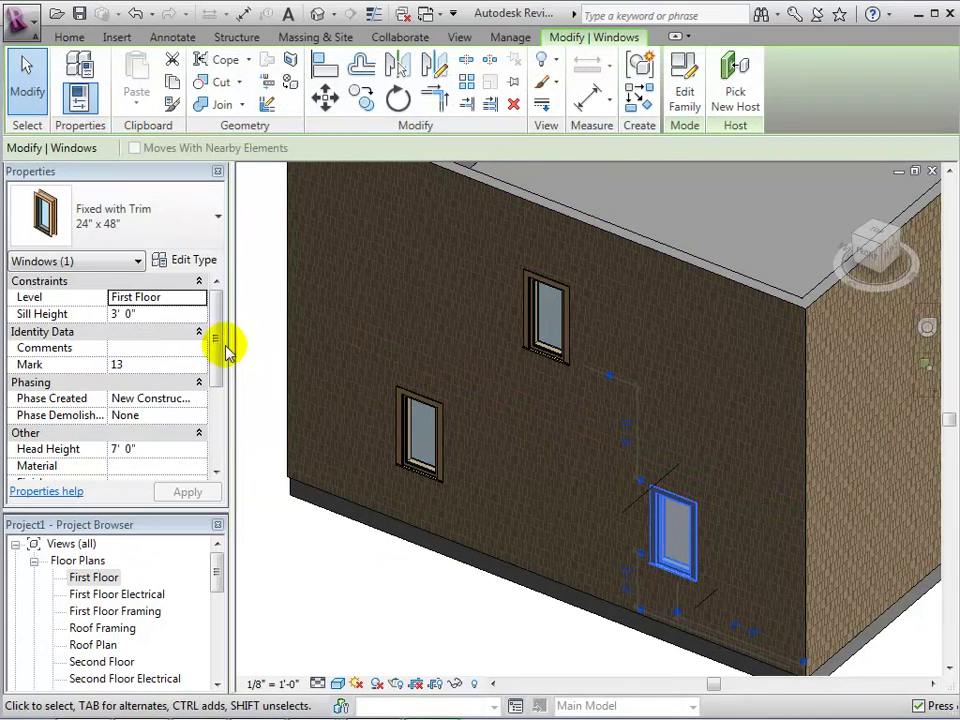
pyautogui.click(176, 314)
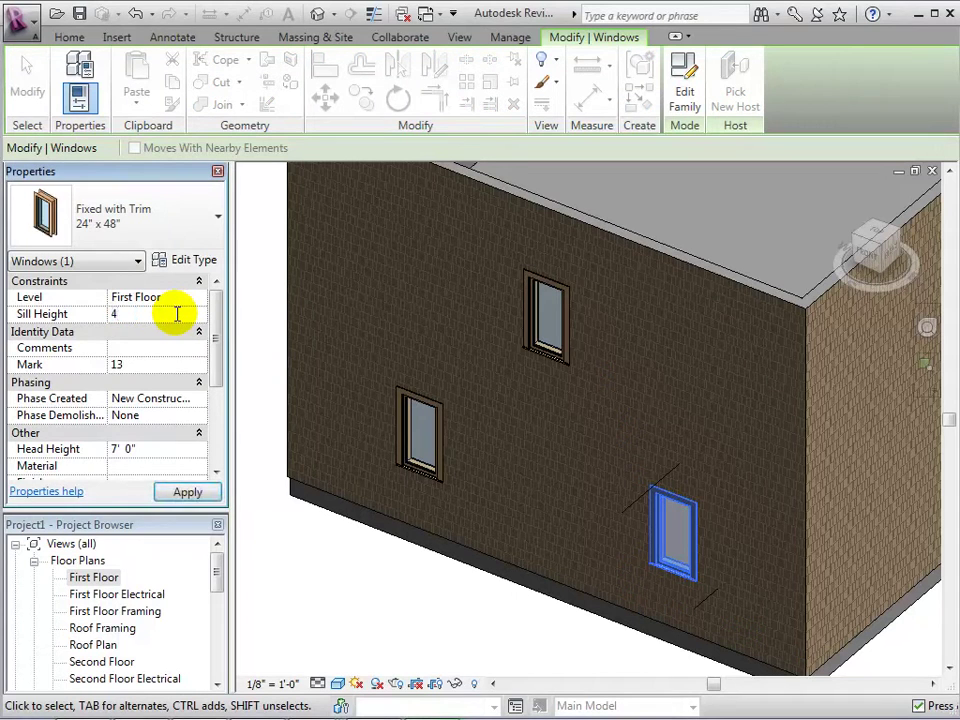
pyautogui.click(188, 494)
pyautogui.click(349, 543)
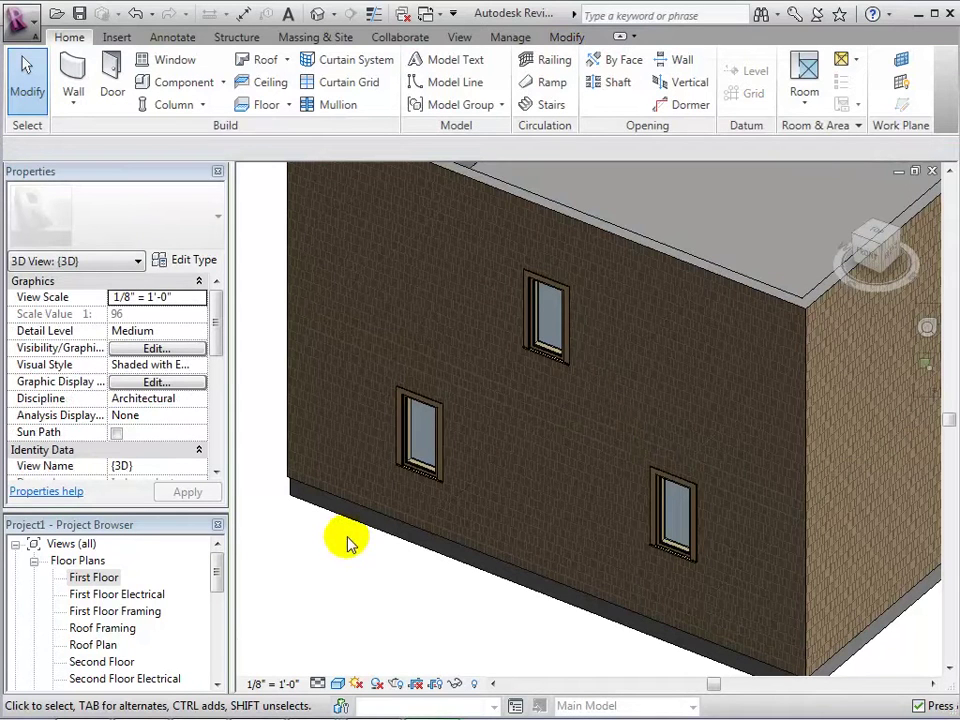
# Set the lower-left first-floor window's sill height to 2' 0".
pyautogui.click(404, 415)
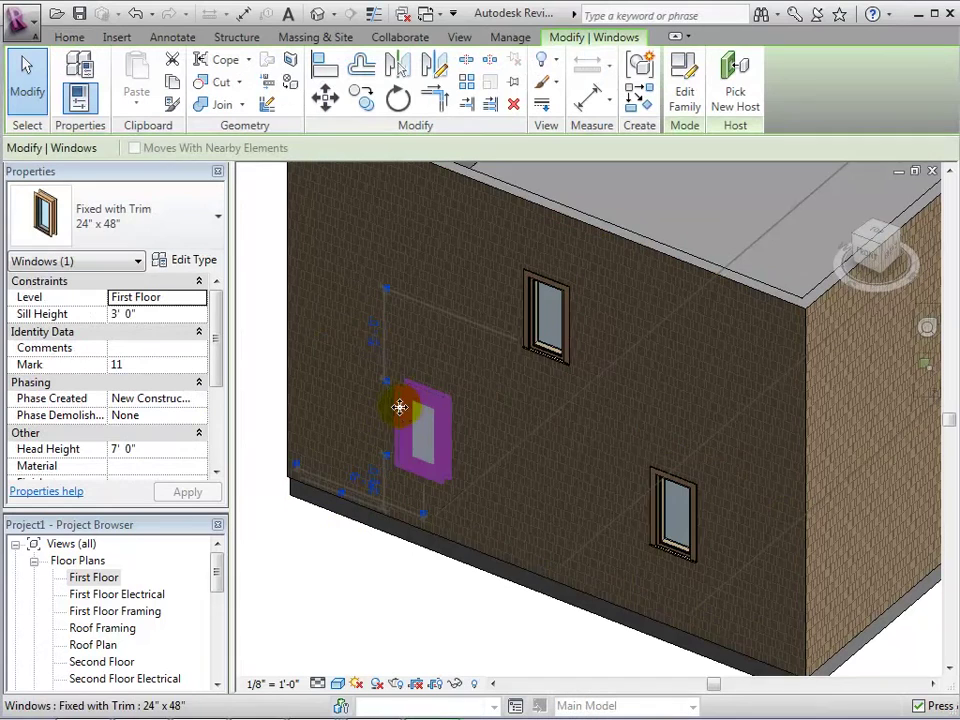
pyautogui.click(153, 315)
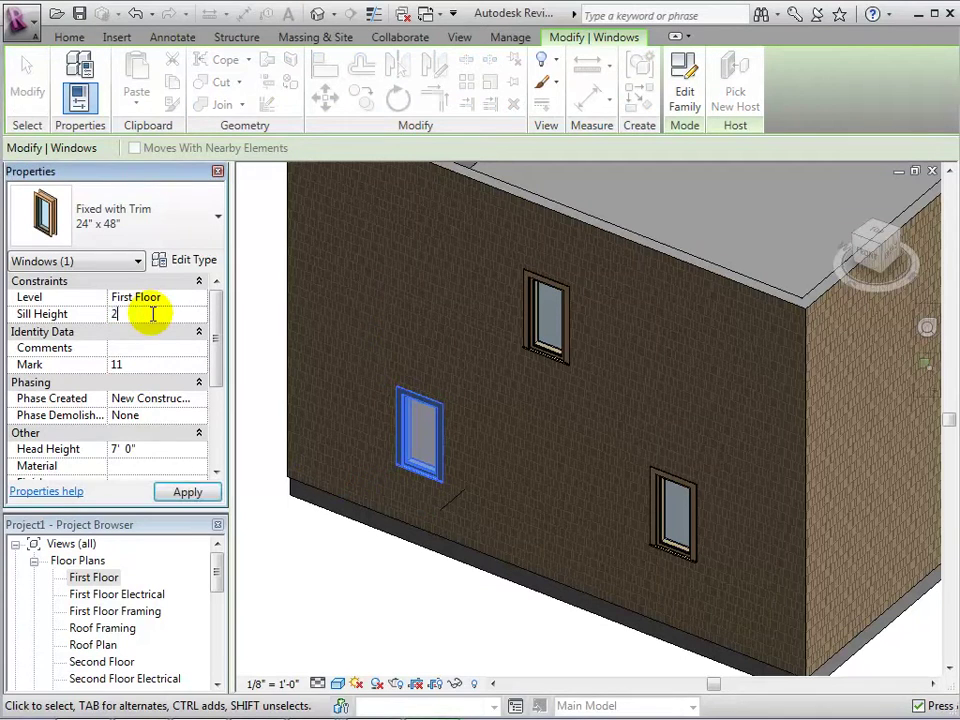
pyautogui.click(186, 491)
pyautogui.click(307, 562)
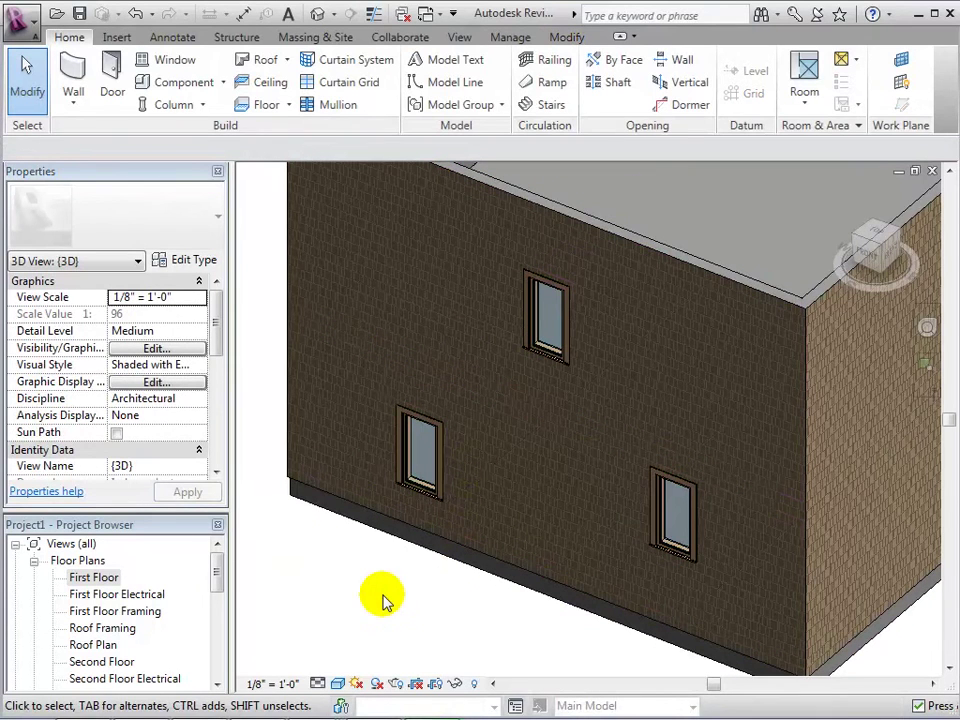
pyautogui.click(401, 486)
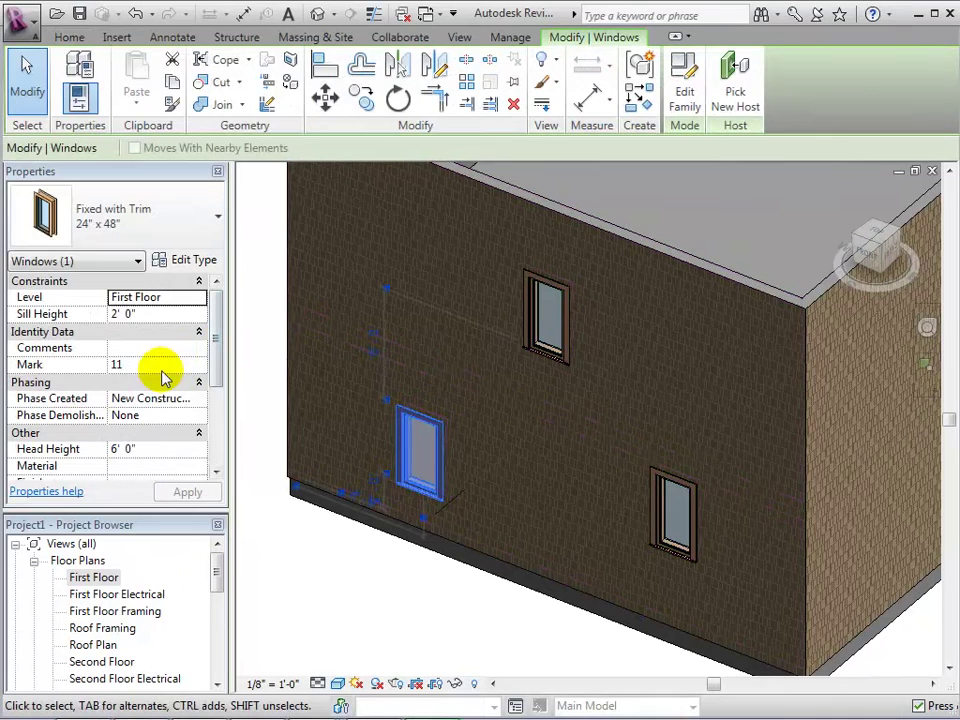
pyautogui.click(162, 366)
pyautogui.doubleClick(163, 368)
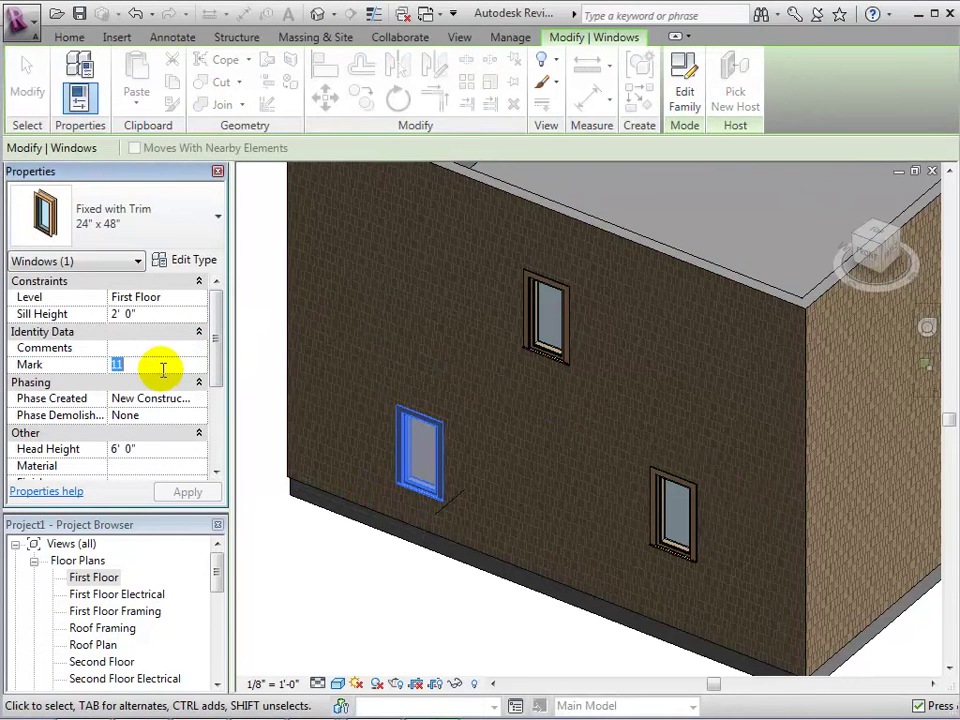
pyautogui.click(163, 368)
pyautogui.click(394, 566)
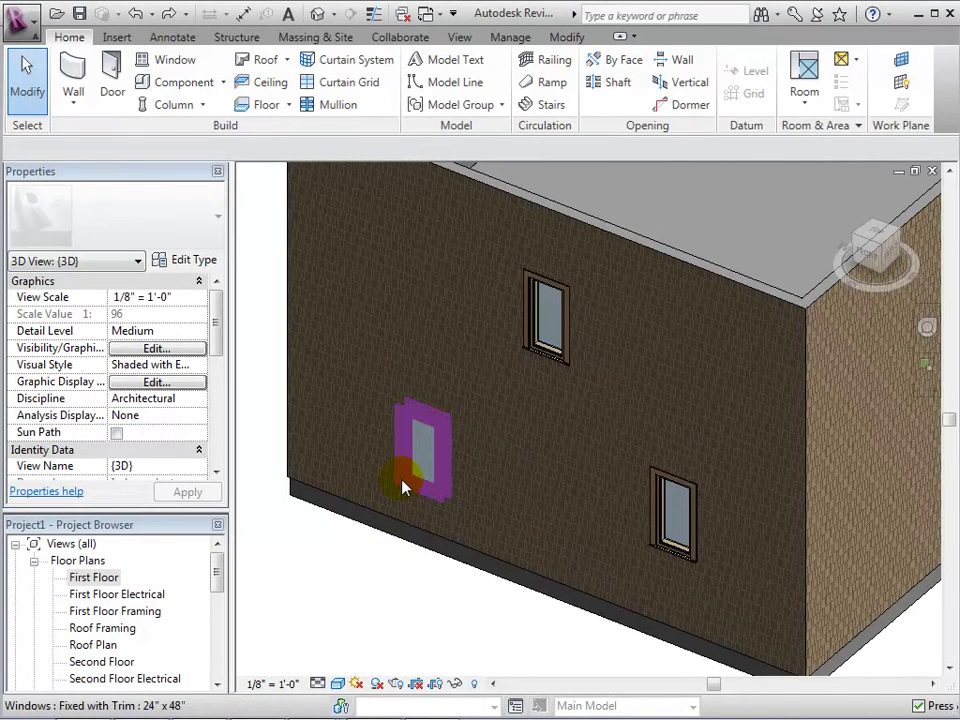
pyautogui.click(404, 488)
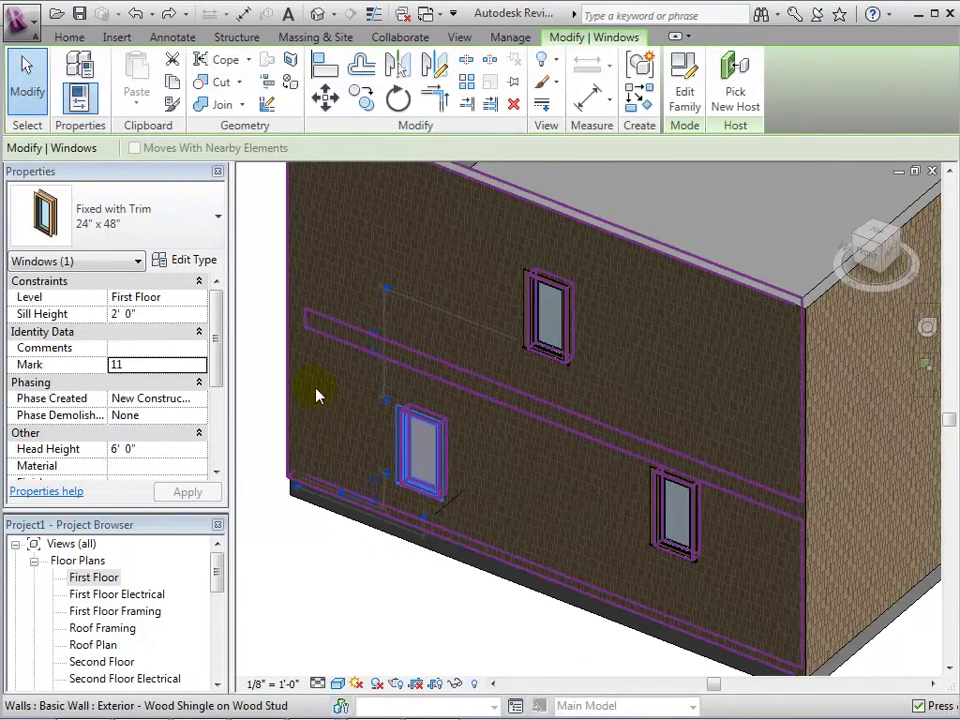
# Set the Fixed with Trim 24" x 48" type's exterior and interior trim widths to 6".
pyautogui.click(195, 260)
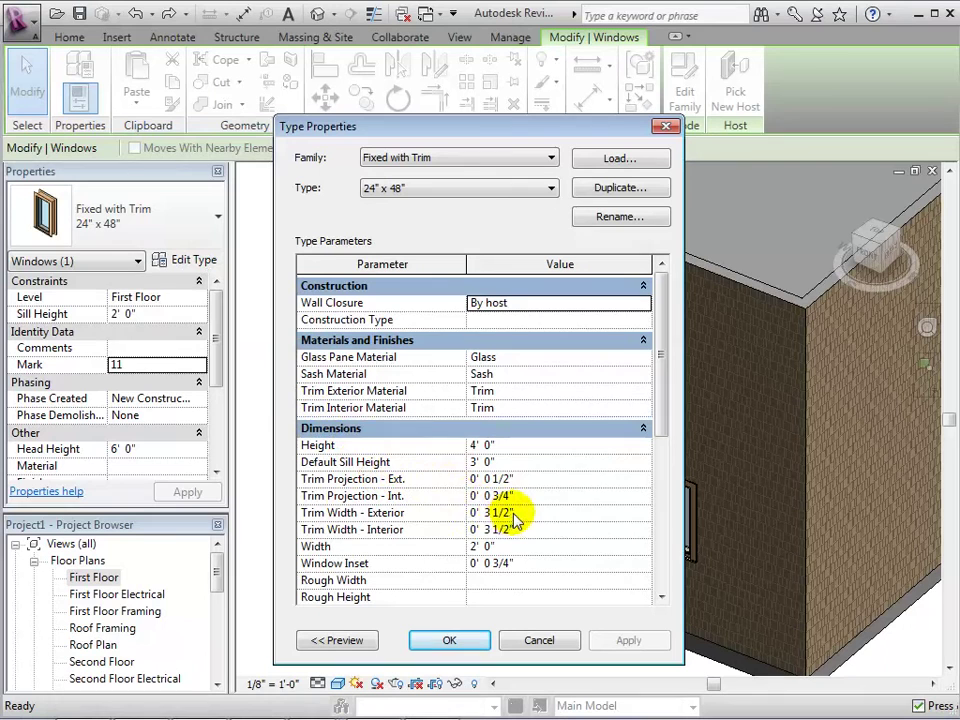
pyautogui.click(514, 514)
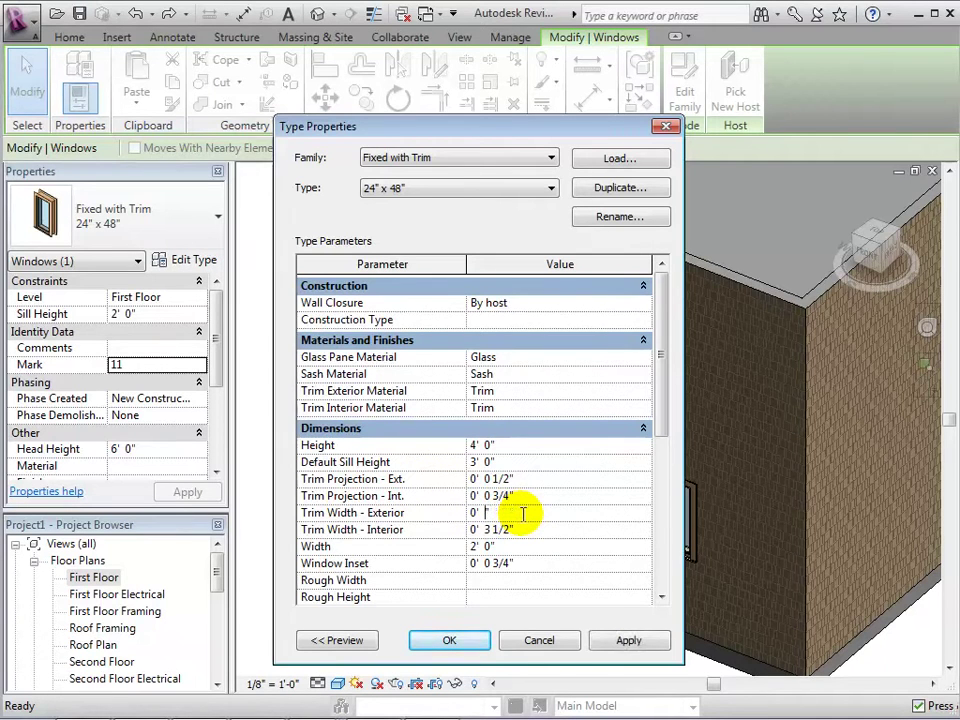
pyautogui.click(522, 530)
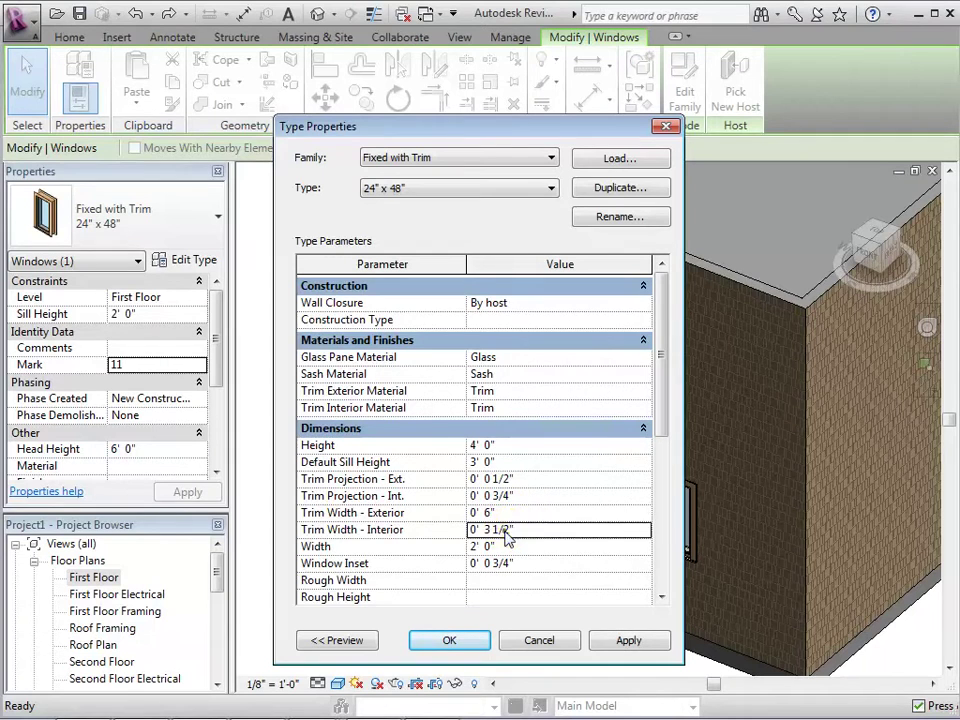
pyautogui.click(546, 529)
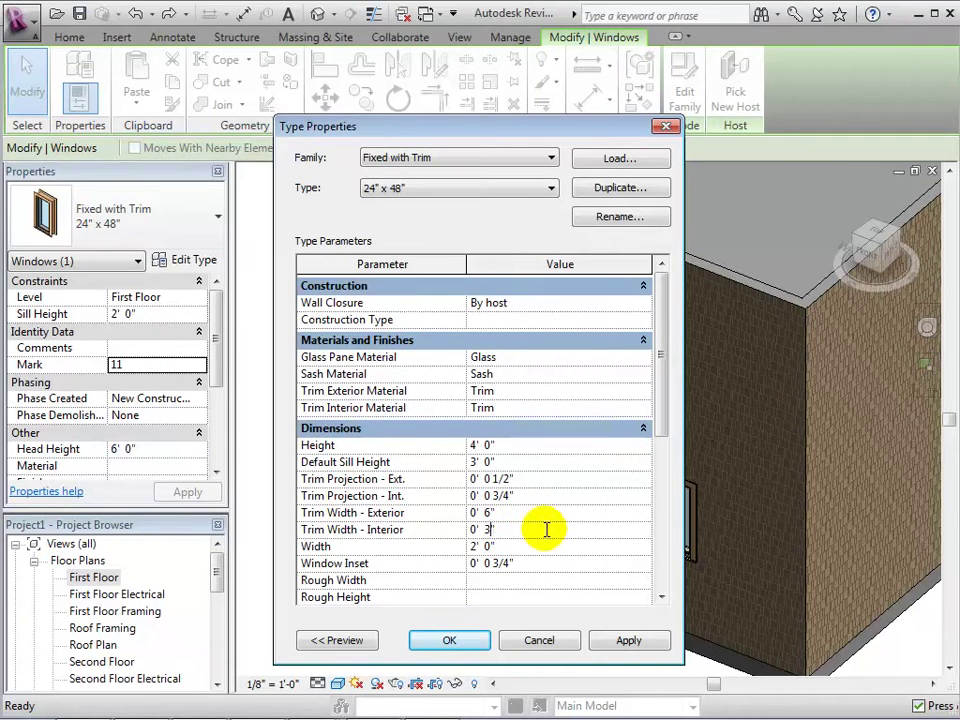
pyautogui.click(470, 641)
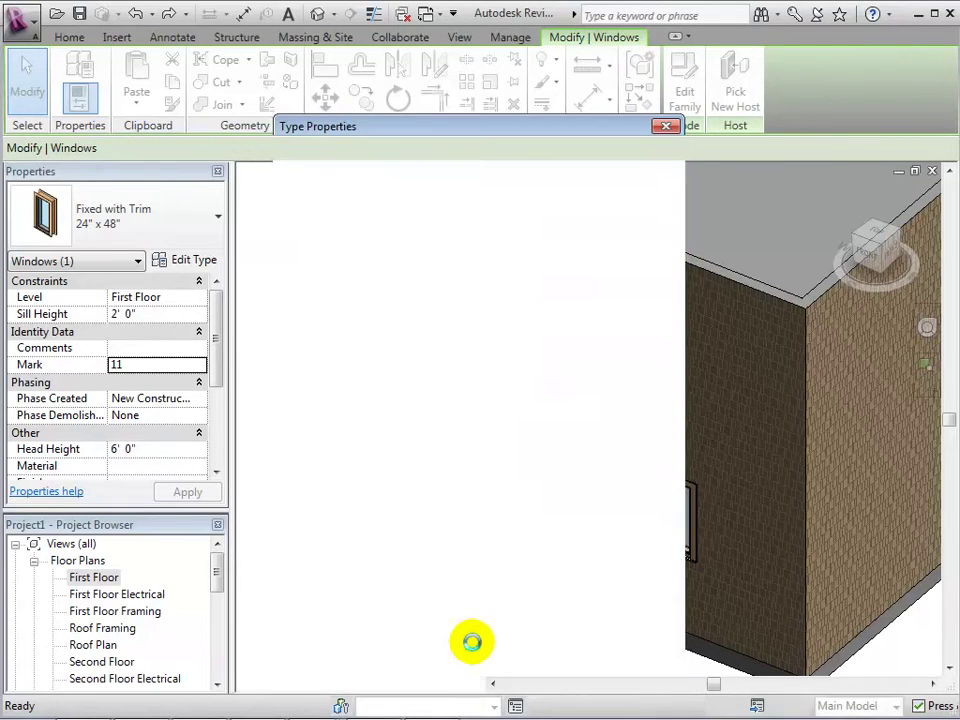
pyautogui.click(463, 619)
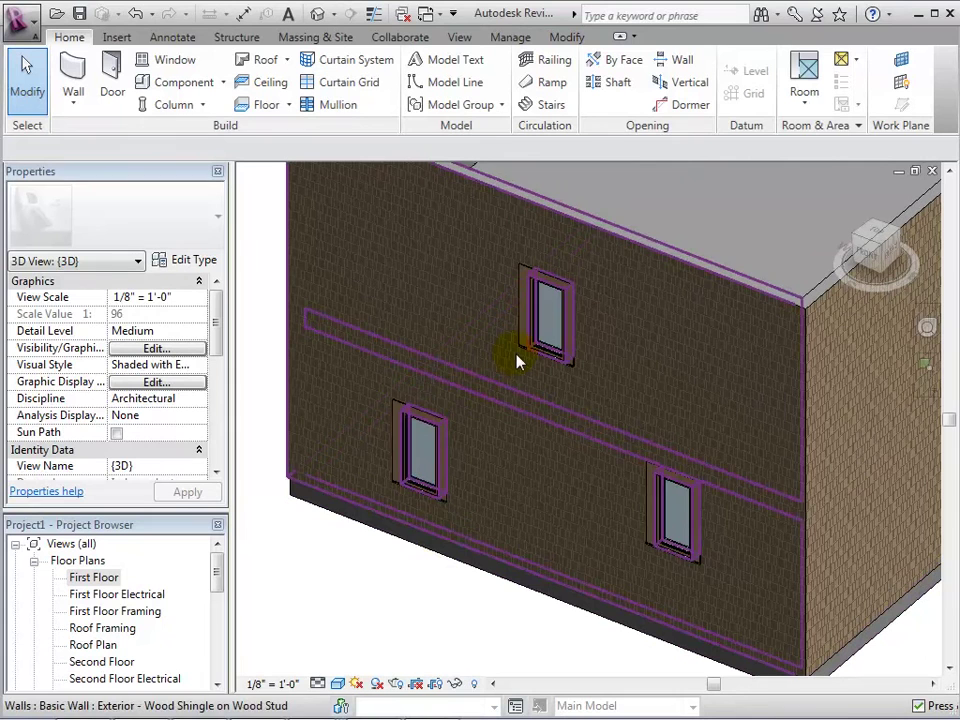
pyautogui.click(441, 497)
# Set the window type's exterior trim material to Metal - Steel.
pyautogui.click(189, 261)
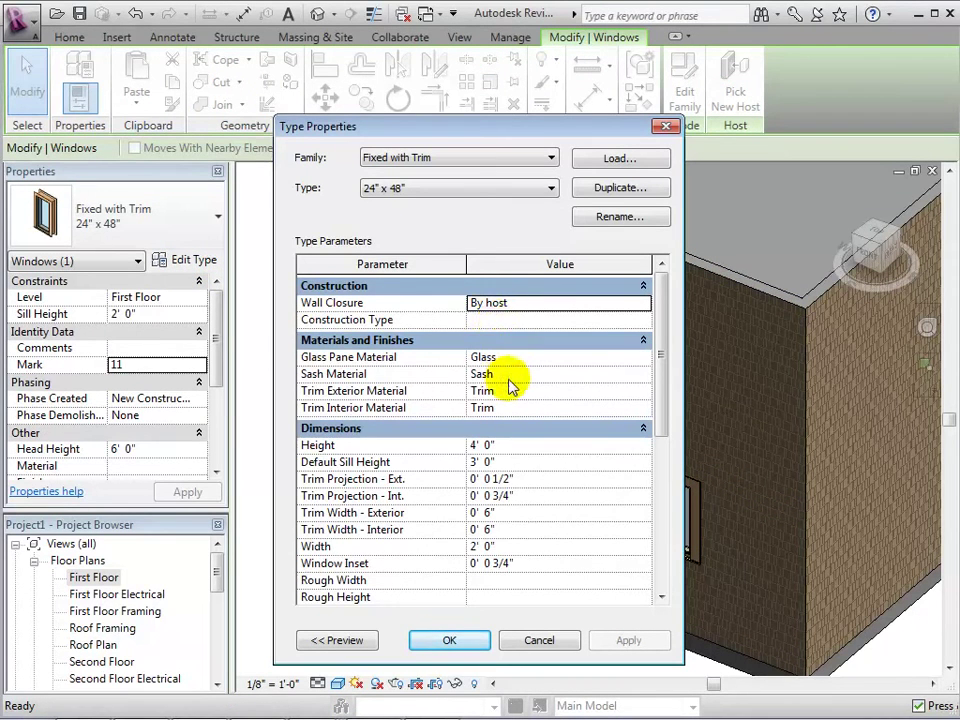
pyautogui.click(643, 397)
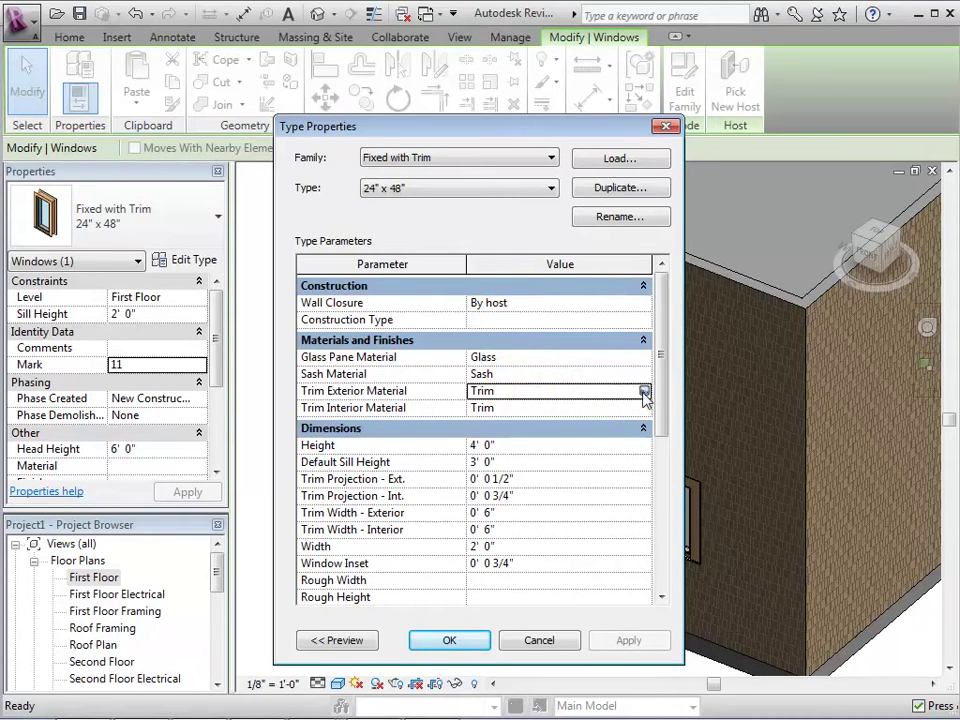
pyautogui.click(643, 393)
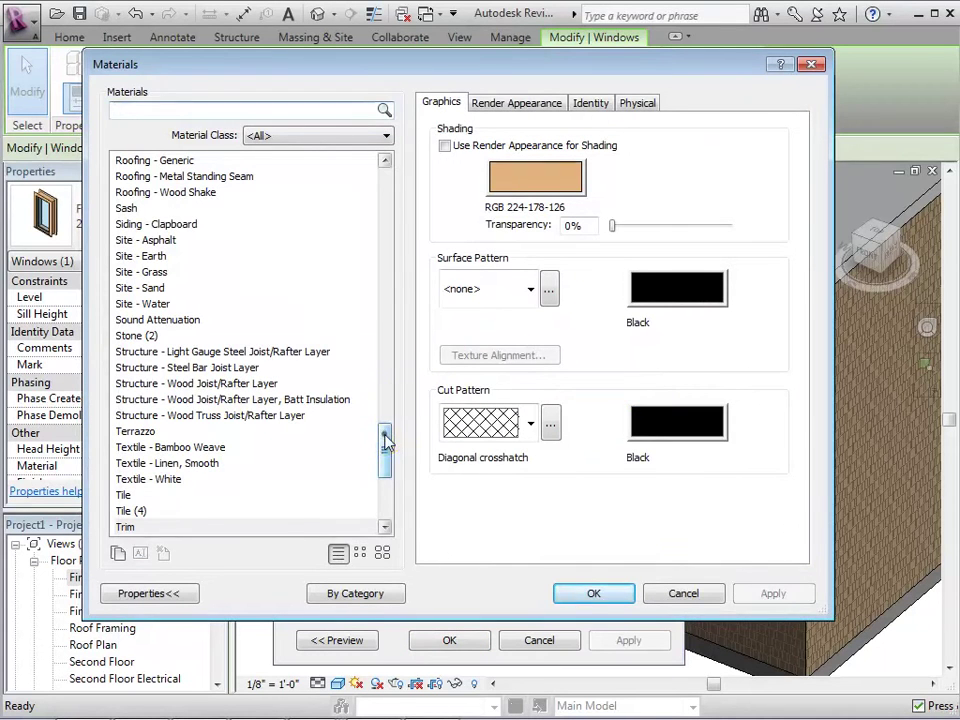
pyautogui.moveTo(386, 441); pyautogui.dragTo(386, 343)
pyautogui.click(158, 240)
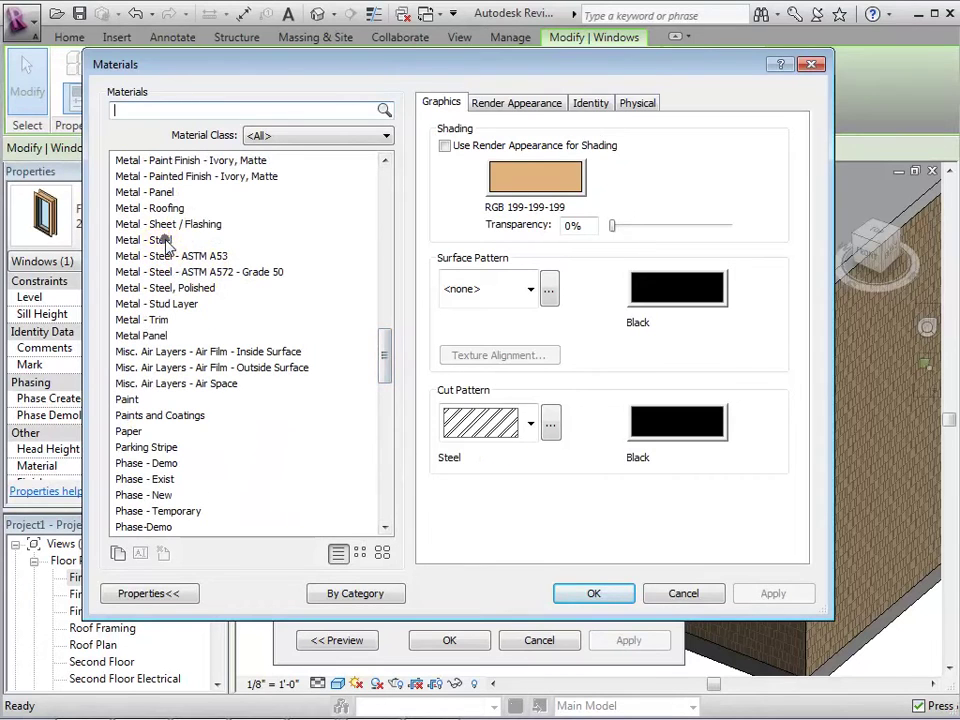
pyautogui.click(592, 593)
# Set the interior trim material to Metal - Steel too, apply, and zoom onto the lower-left window.
pyautogui.click(622, 407)
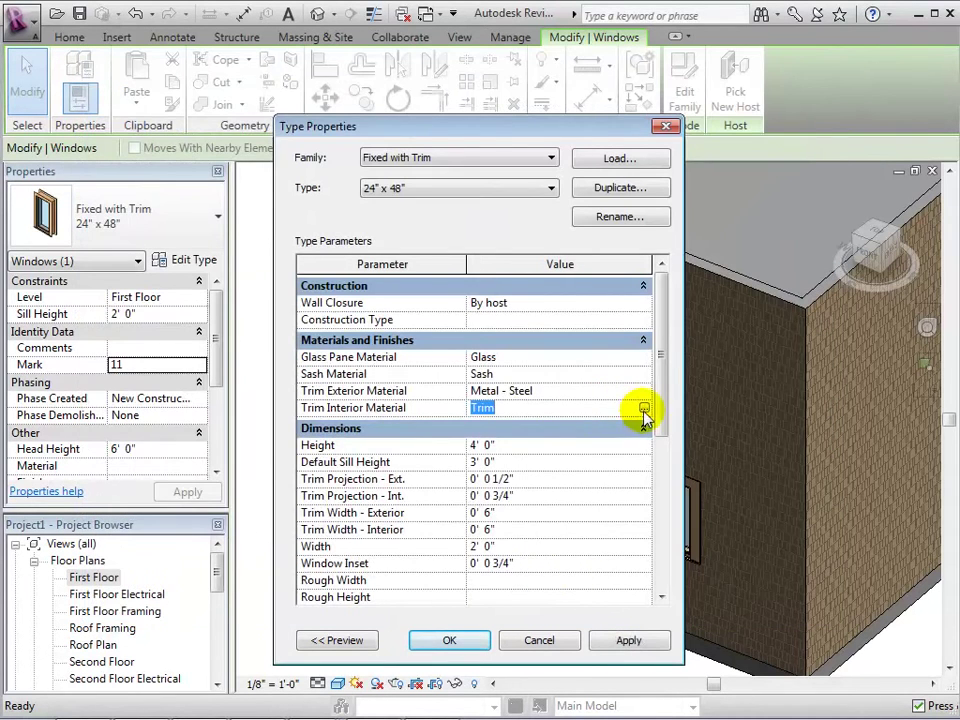
pyautogui.click(643, 409)
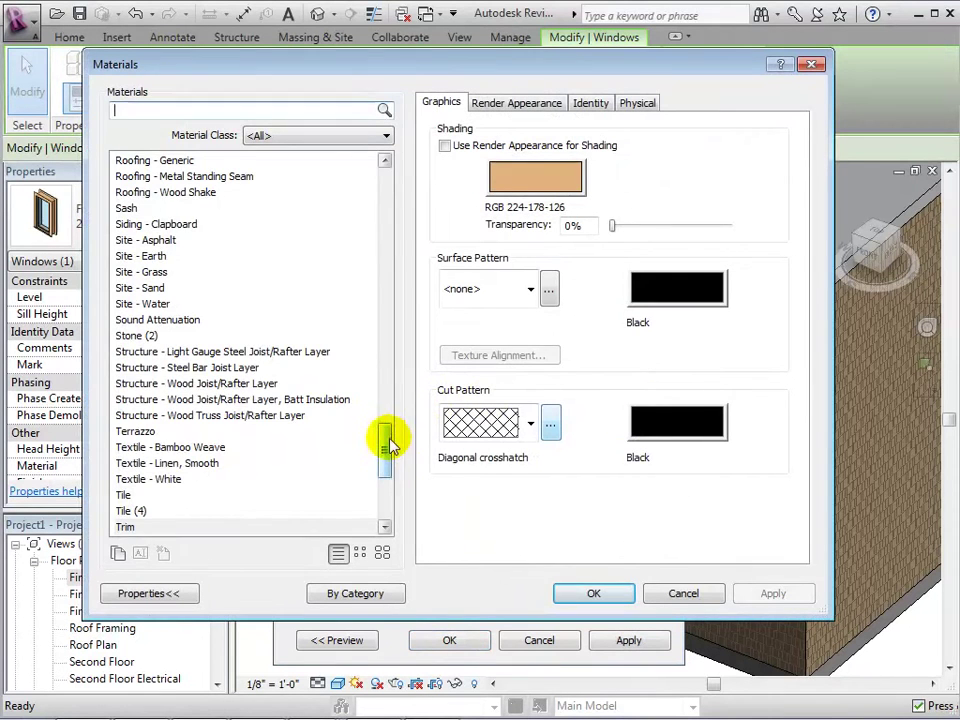
pyautogui.moveTo(386, 439); pyautogui.dragTo(392, 343)
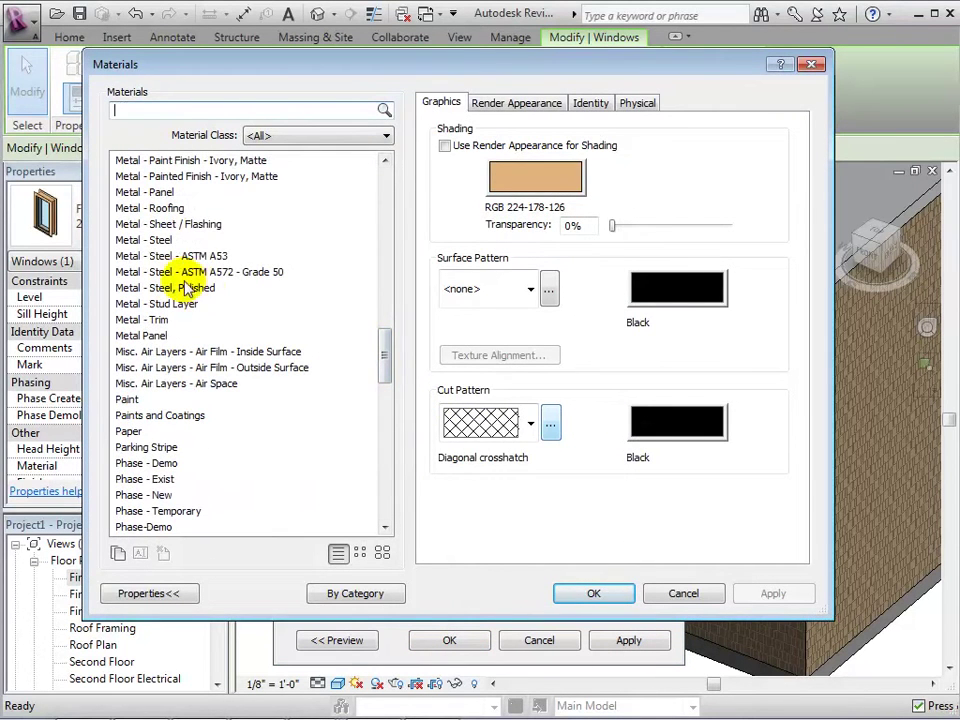
pyautogui.click(160, 240)
pyautogui.click(585, 593)
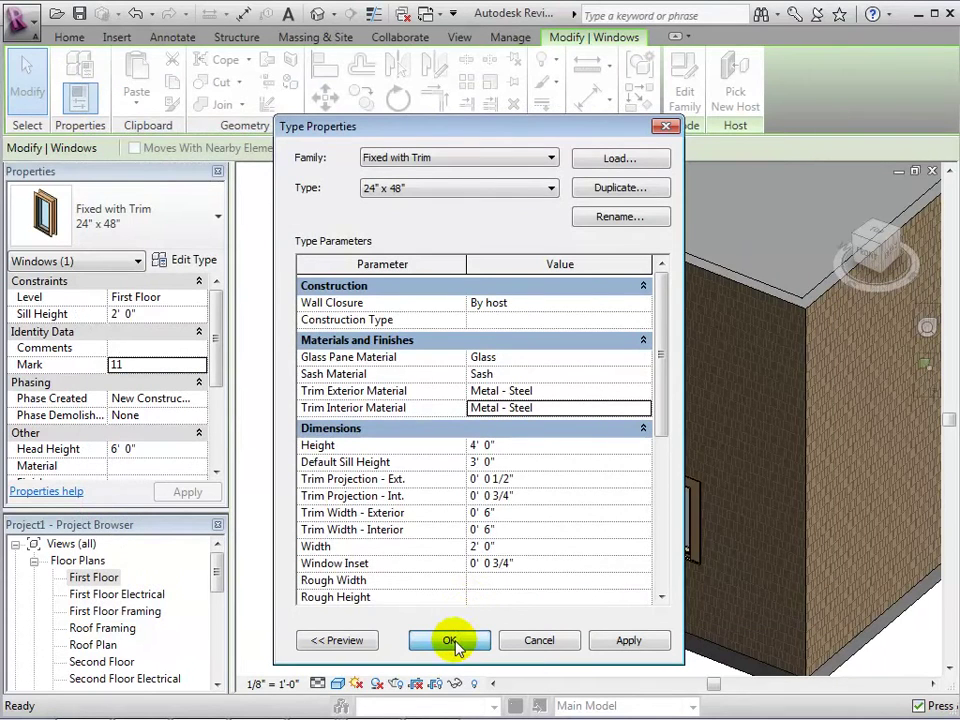
pyautogui.click(451, 641)
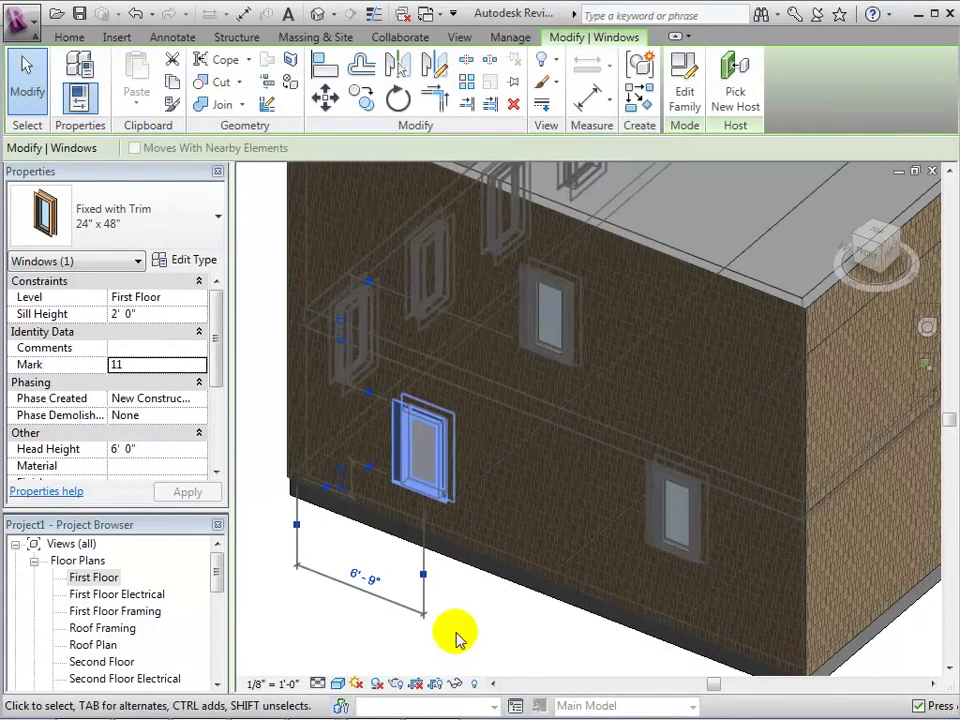
pyautogui.click(472, 610)
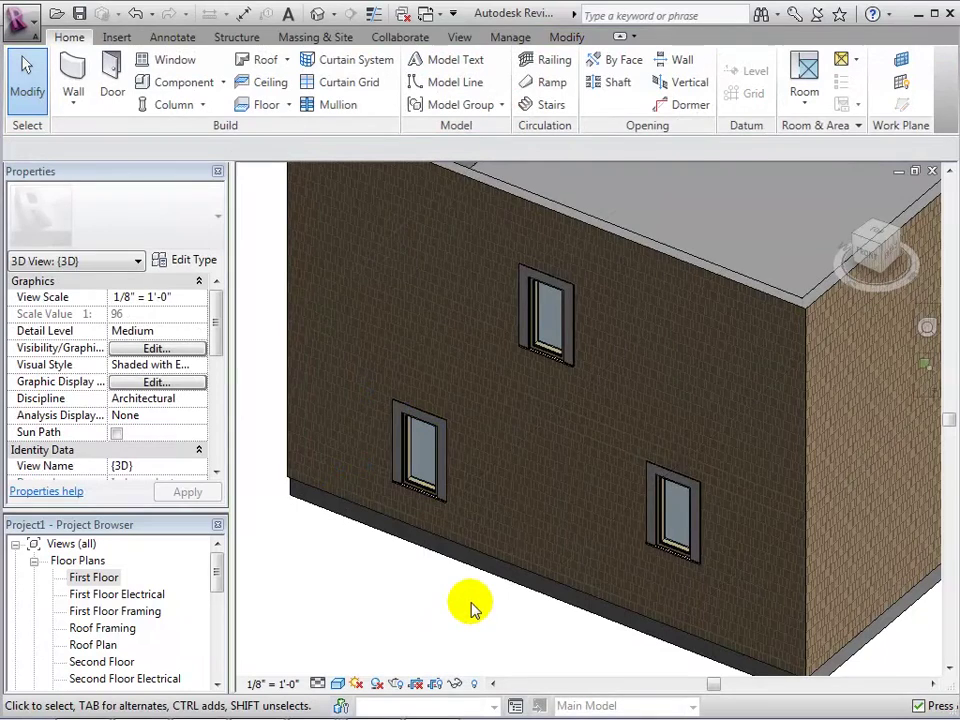
pyautogui.scroll(2, 381, 583)
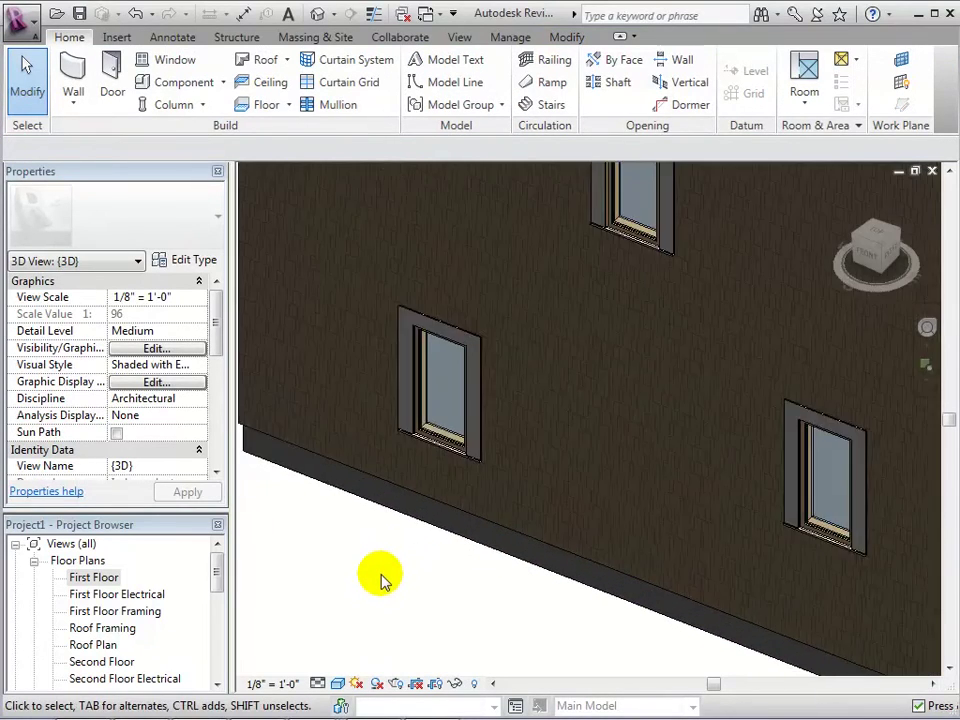
pyautogui.scroll(3, 381, 583)
pyautogui.moveTo(399, 608); pyautogui.dragTo(410, 690, button='middle')
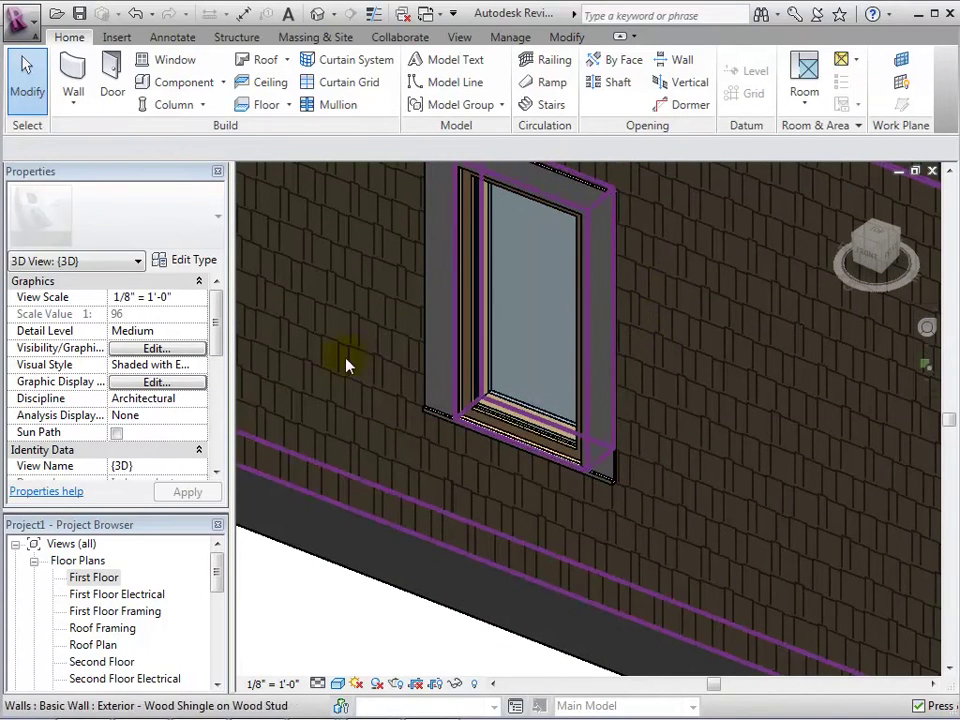
# Change the Fixed with Trim 24" x 48" Window Inset to 0' 4", then zoom back out.
pyautogui.click(456, 370)
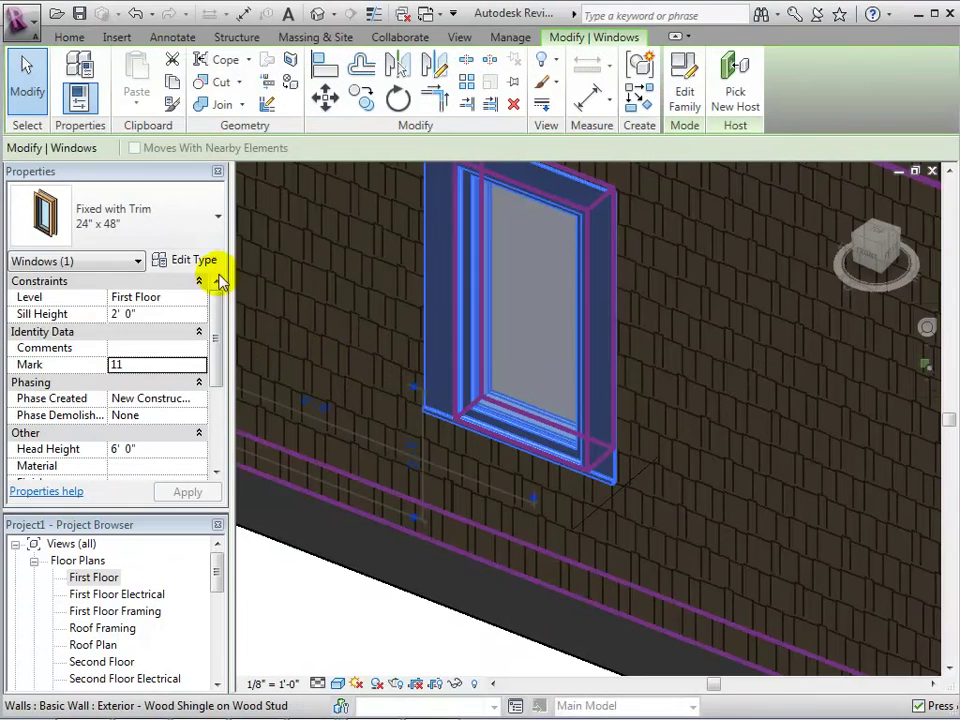
pyautogui.click(196, 259)
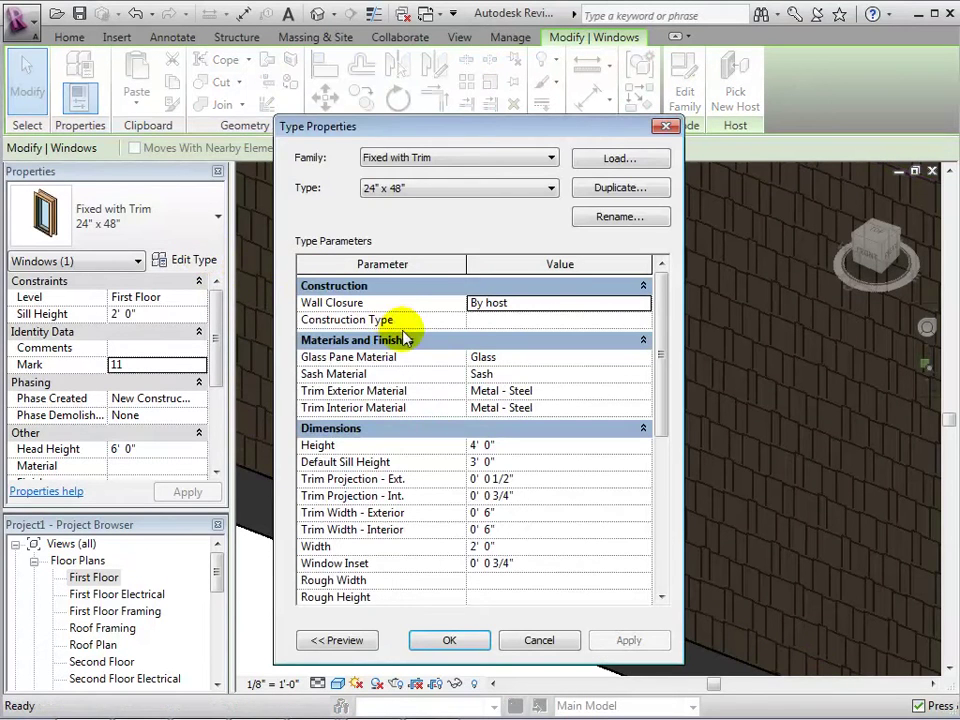
pyautogui.click(512, 564)
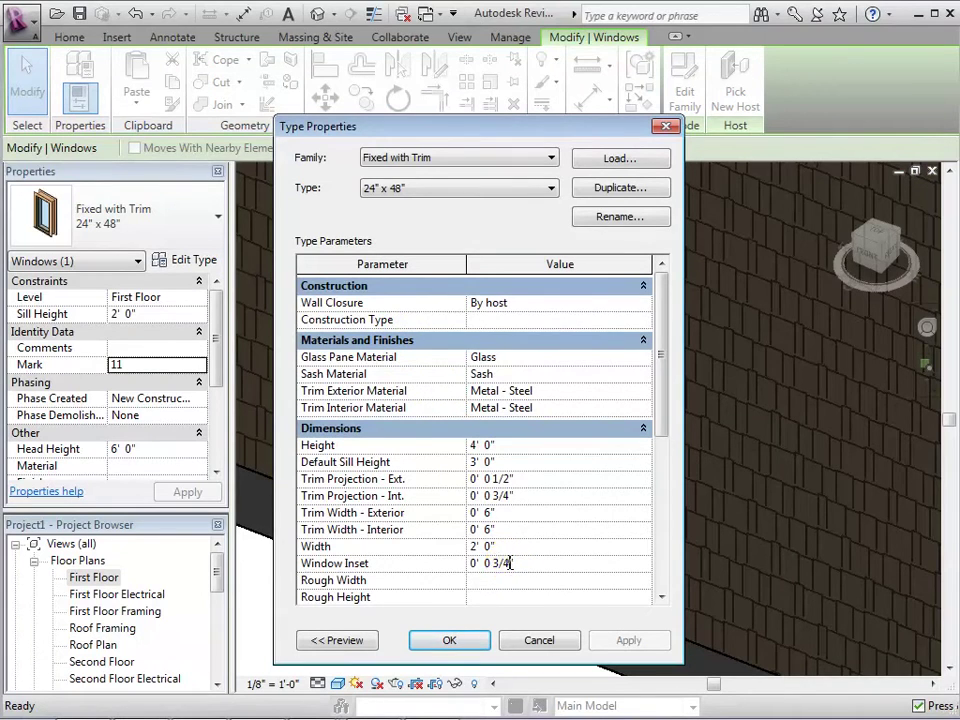
pyautogui.moveTo(514, 563); pyautogui.dragTo(492, 562)
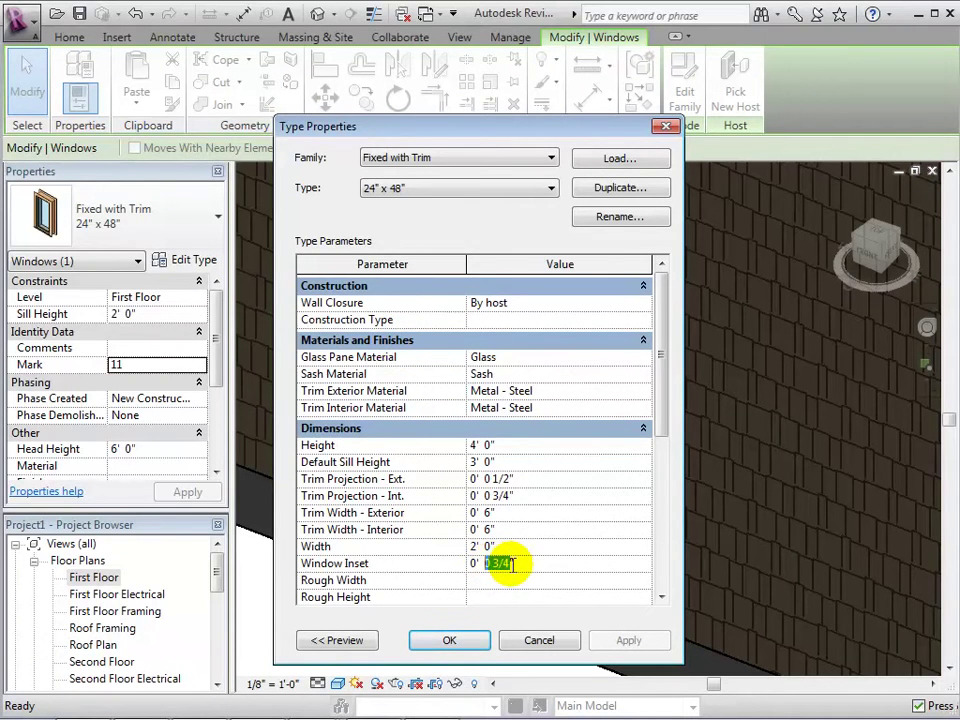
pyautogui.write('4')
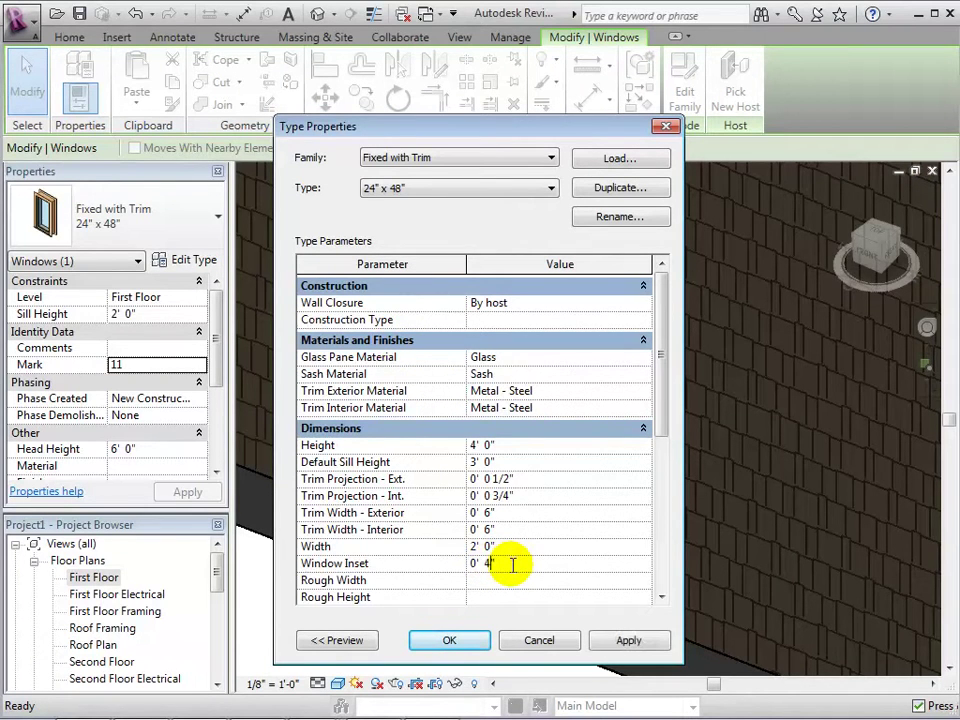
pyautogui.click(452, 637)
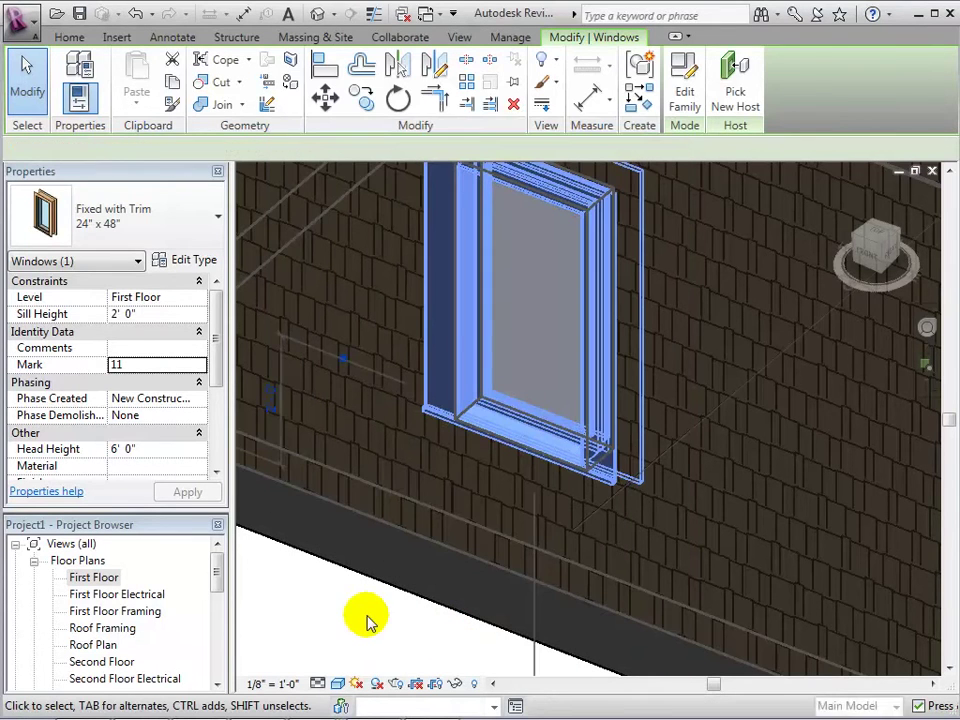
pyautogui.click(349, 608)
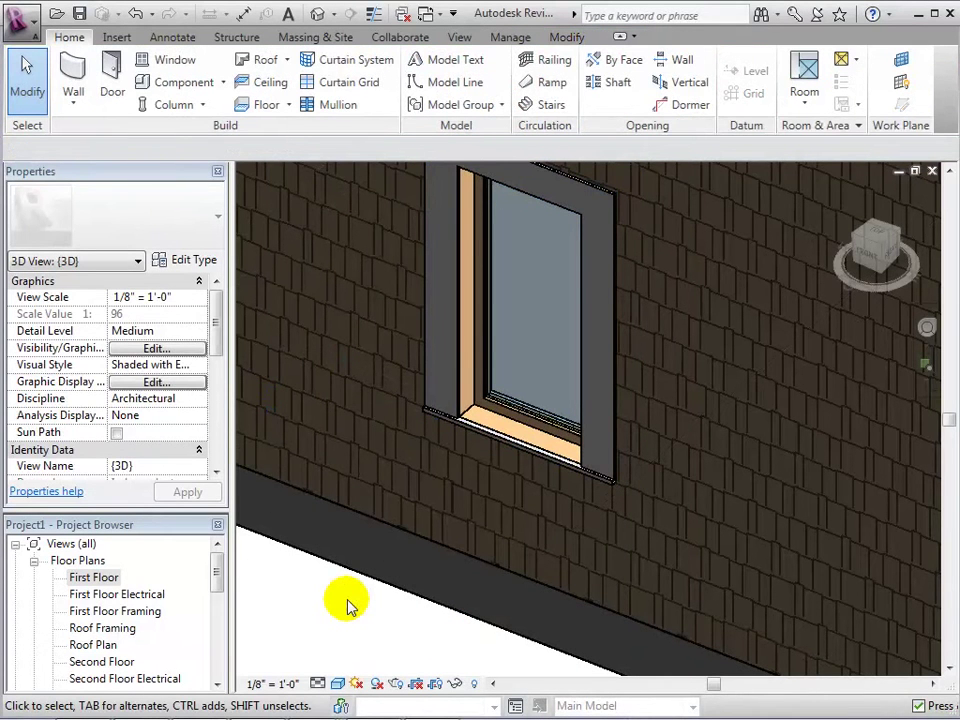
pyautogui.scroll(-5, 346, 604)
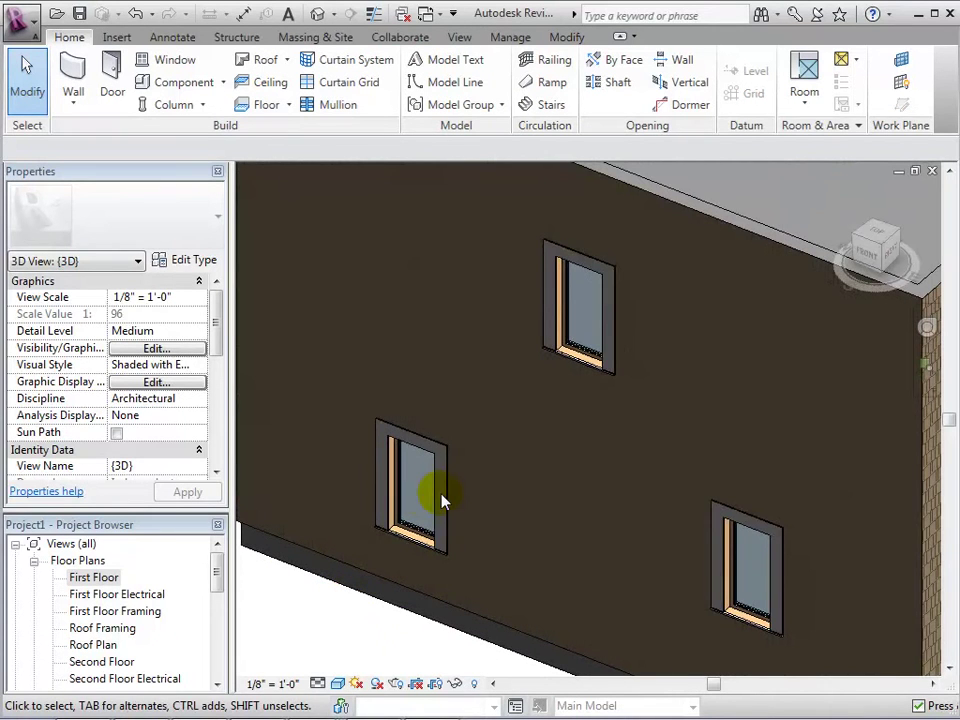
# Duplicate the lower-left window's type as 20" x 52" with Height 4' 4" and Width 1' 8".
pyautogui.click(439, 497)
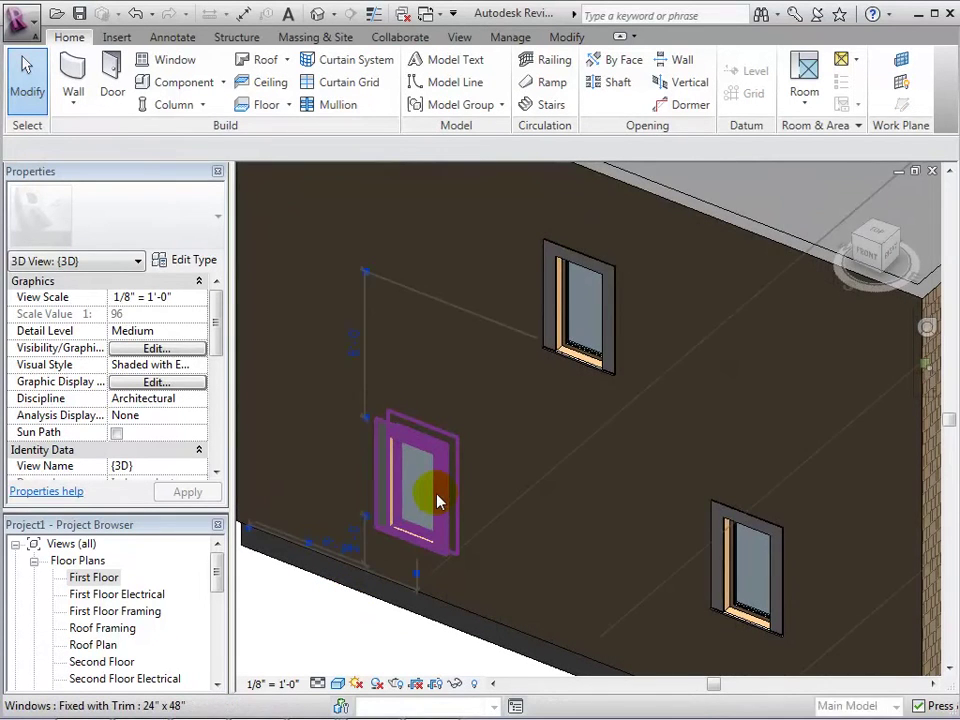
pyautogui.click(188, 260)
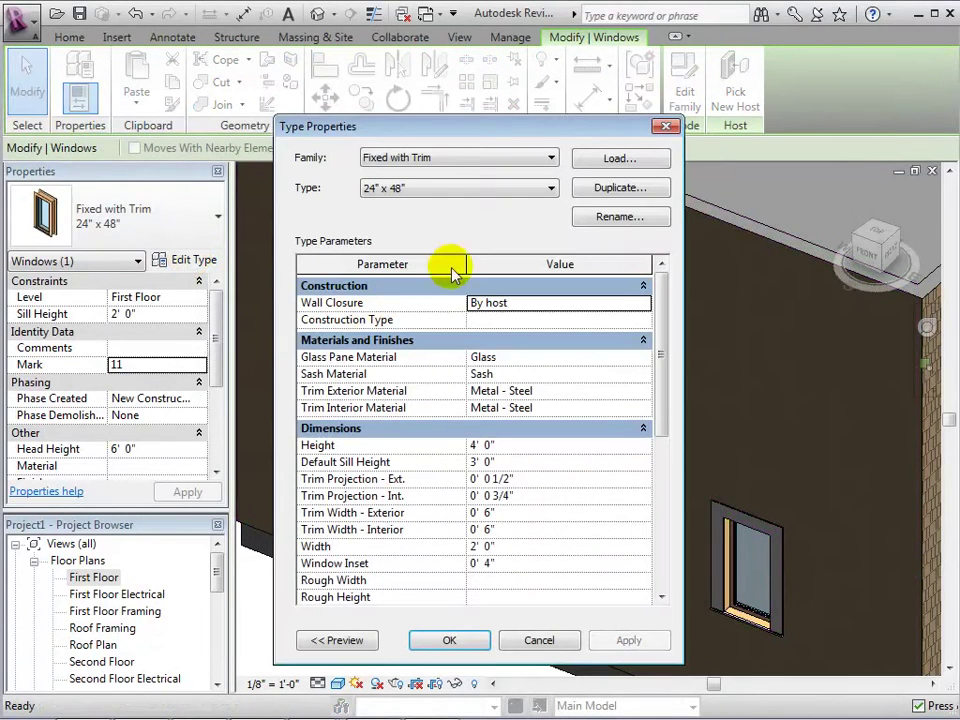
pyautogui.click(593, 195)
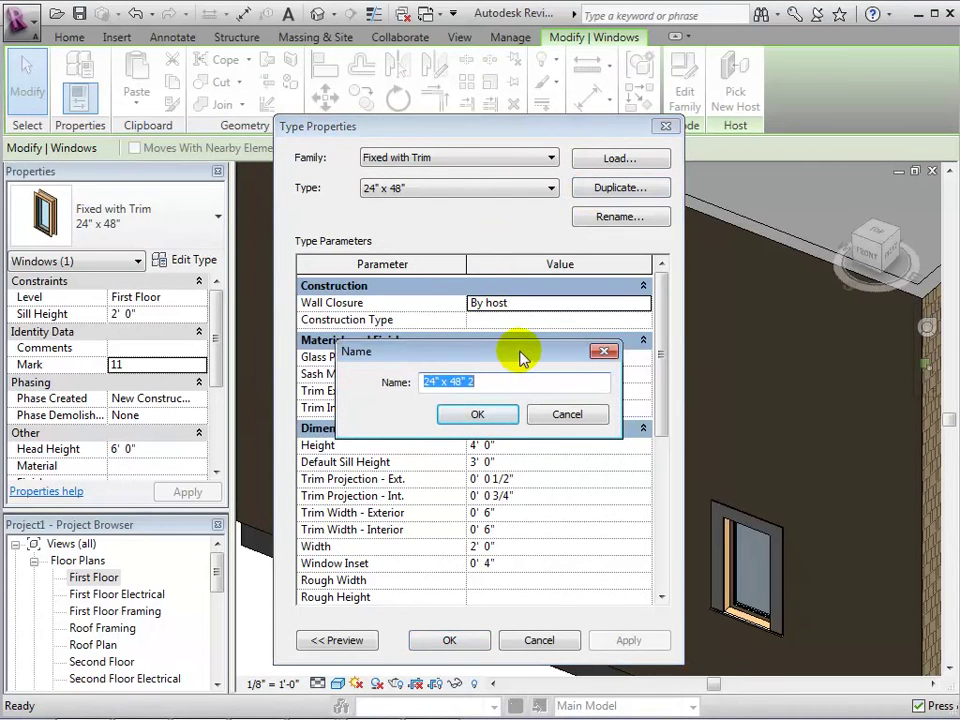
pyautogui.write('20')
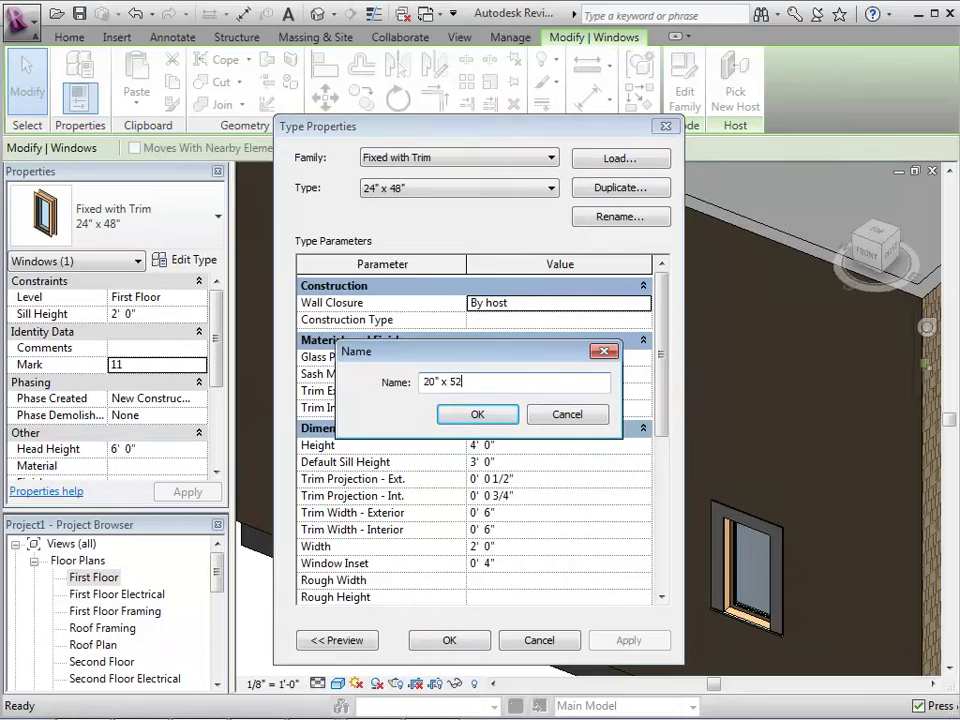
pyautogui.press('Return')
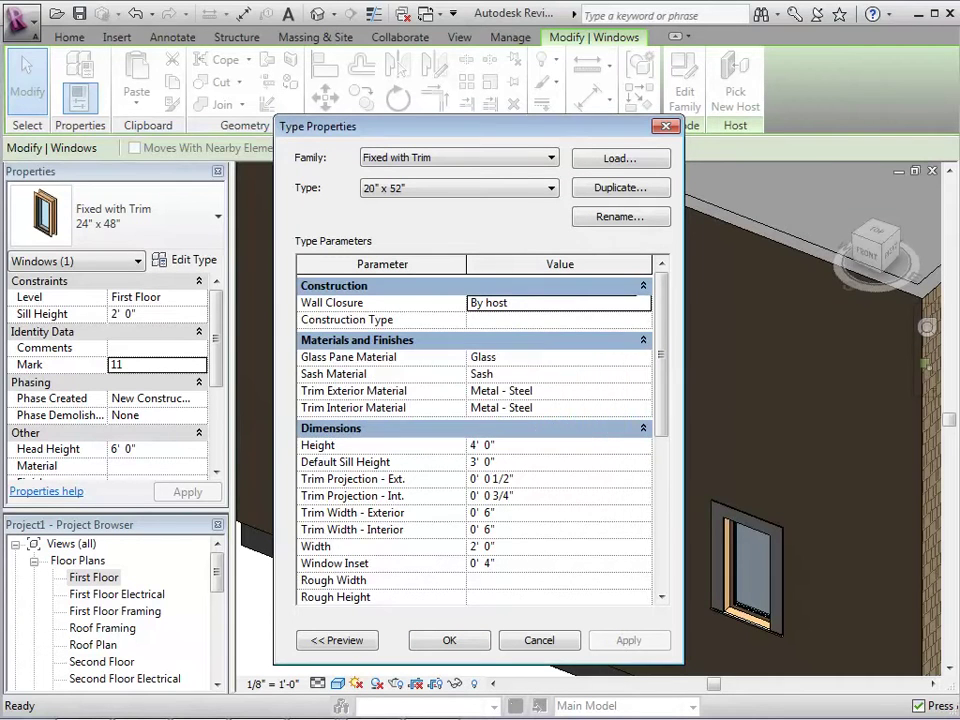
pyautogui.click(518, 446)
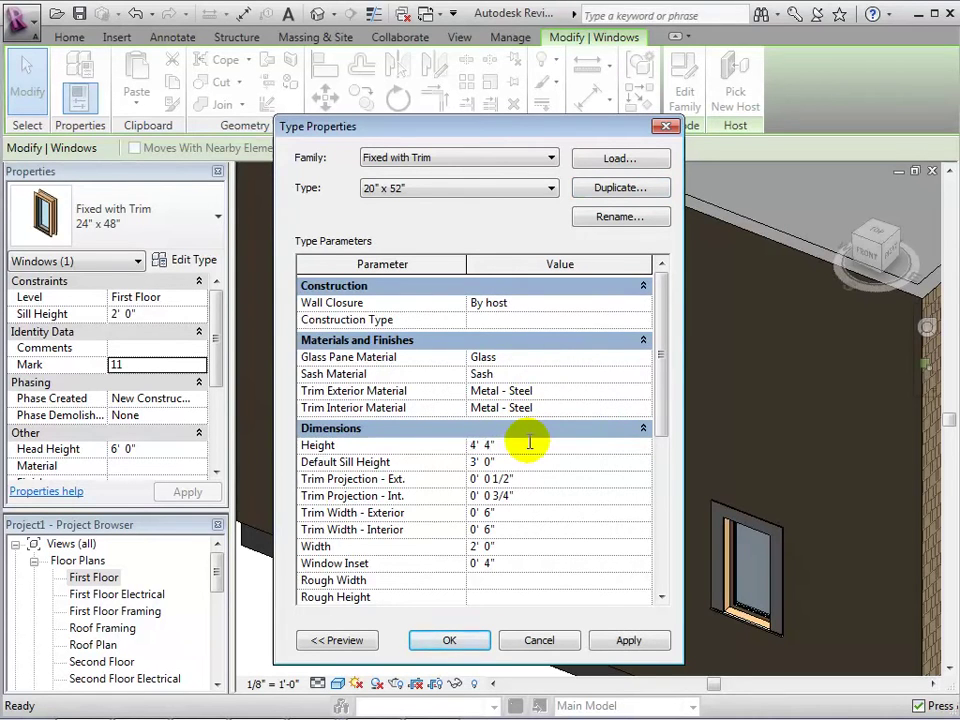
pyautogui.click(516, 545)
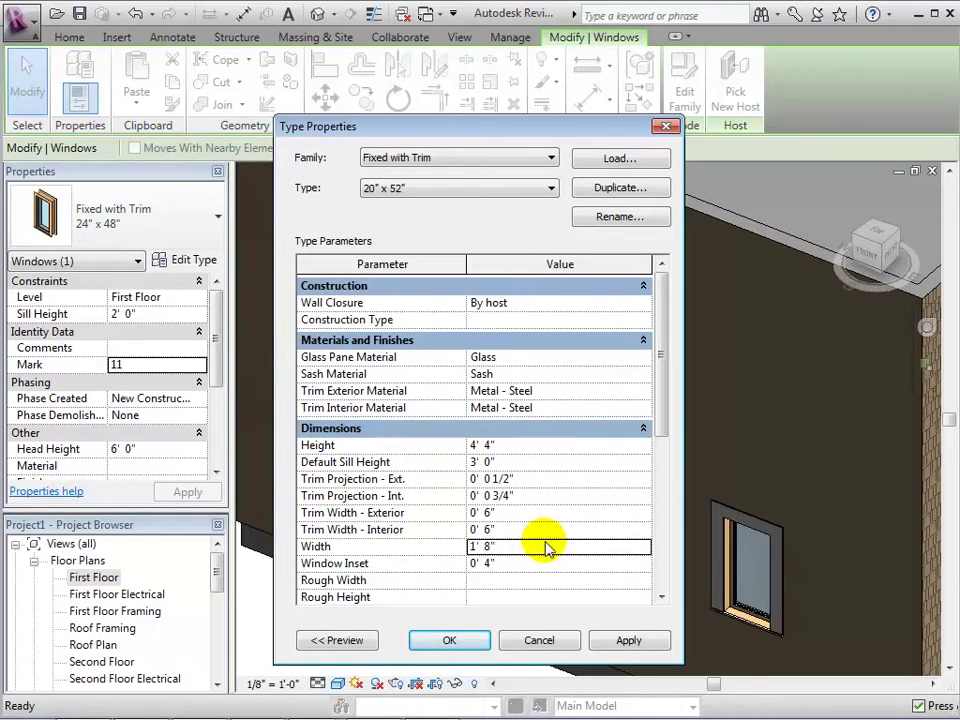
pyautogui.click(462, 640)
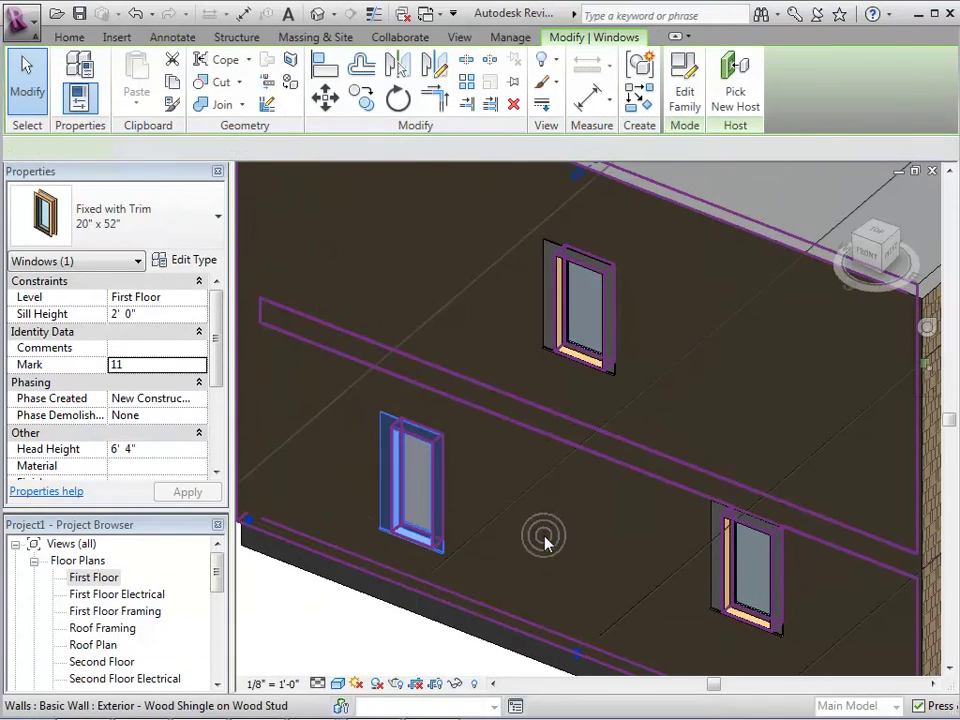
pyautogui.click(544, 540)
# Deselect the wall and switch to the First Floor plan from the Project Browser.
pyautogui.click(382, 624)
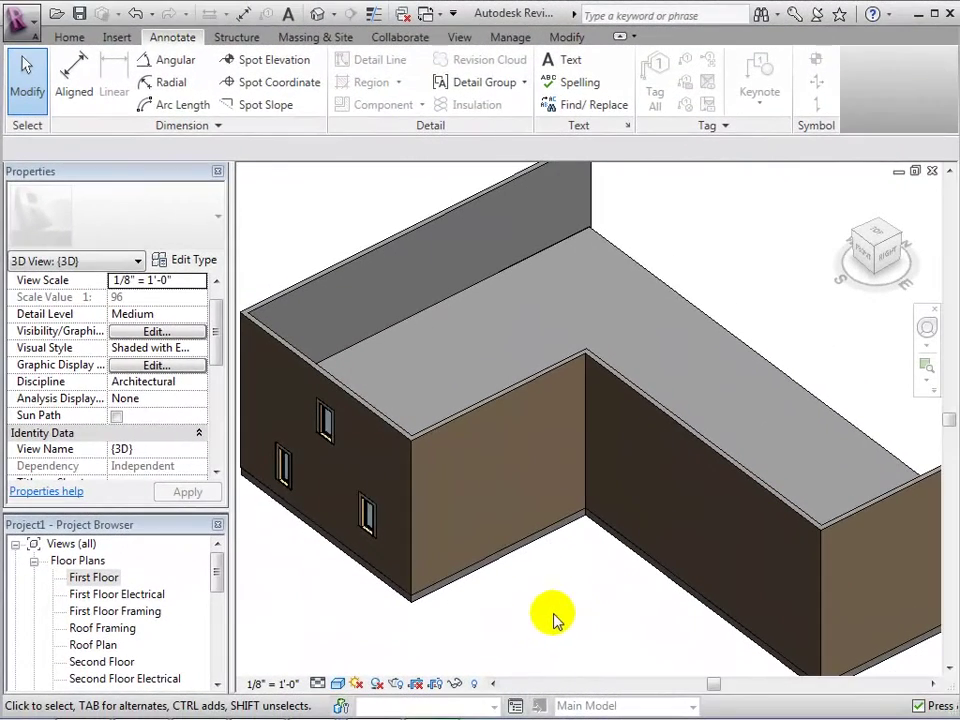
pyautogui.doubleClick(80, 579)
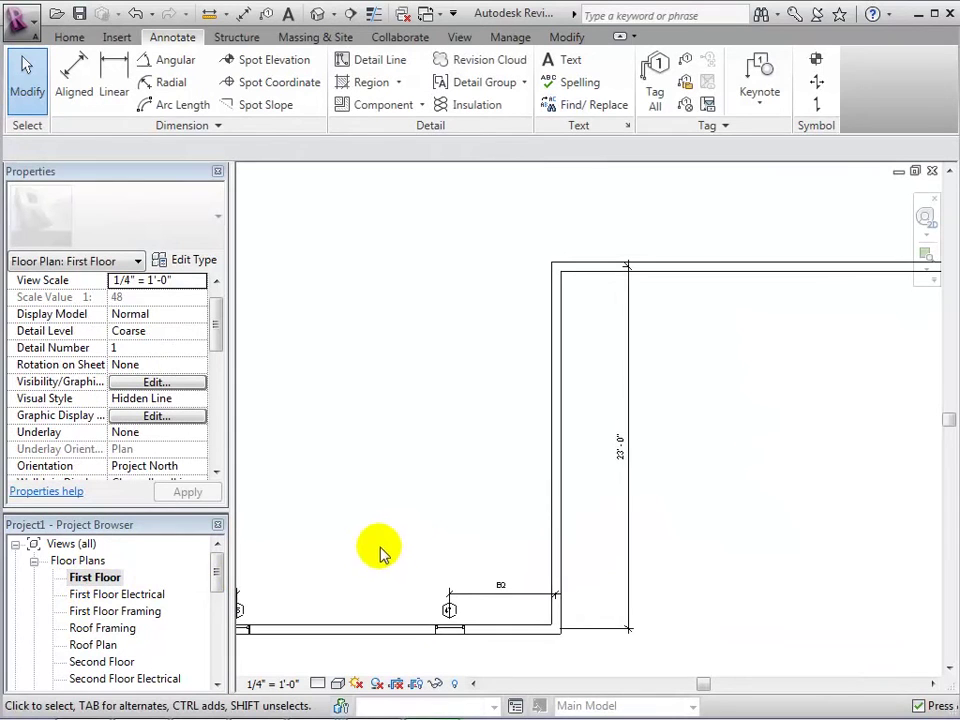
pyautogui.click(69, 38)
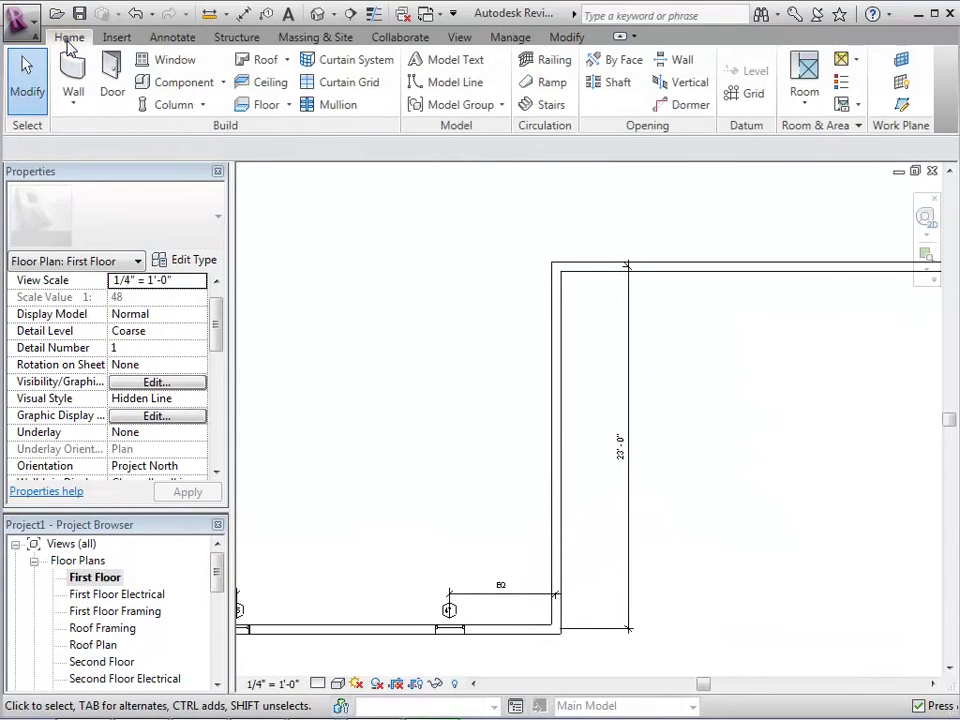
pyautogui.click(68, 44)
# Start the Door tool with the Single-Raised Panel with Sidelights 36" x 84" type.
pyautogui.click(111, 68)
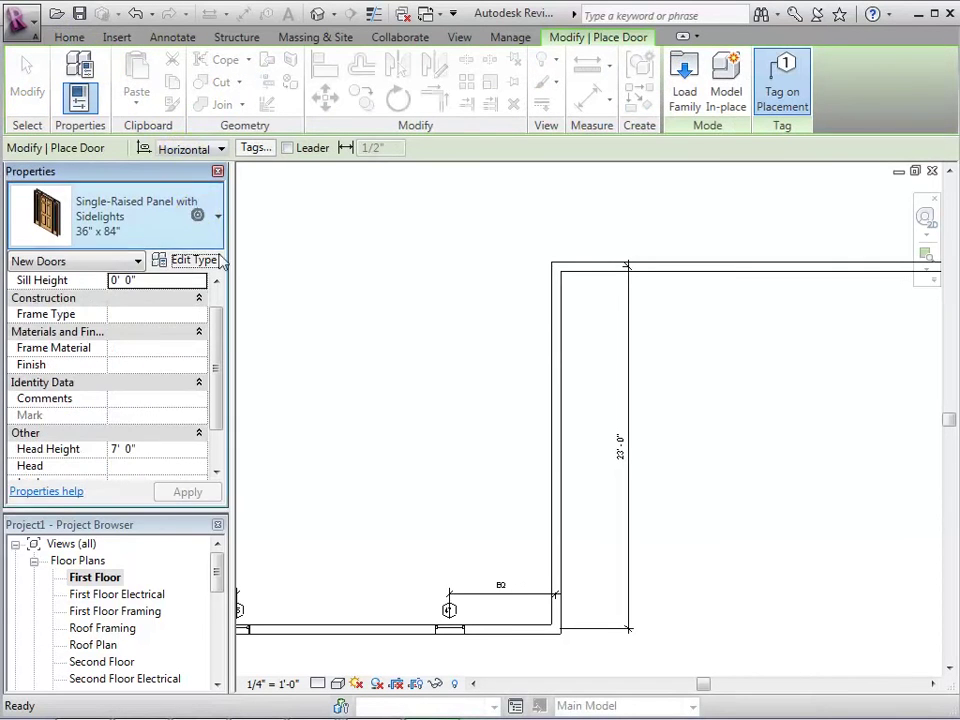
pyautogui.click(200, 218)
pyautogui.moveTo(236, 390)
pyautogui.mouseDown()
pyautogui.moveTo(236, 268)
pyautogui.moveTo(241, 487)
pyautogui.moveTo(242, 399)
pyautogui.mouseUp()
pyautogui.scroll(1, 111, 444)
pyautogui.click(58, 465)
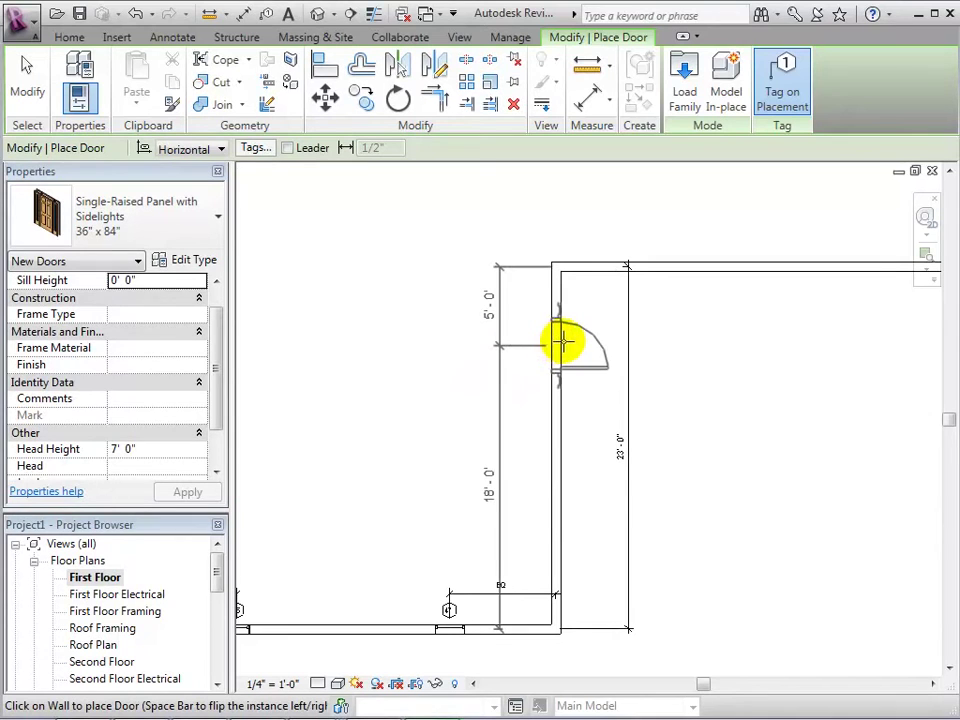
# Place the door in the left wall swinging outward, 7'-0" from the top wall.
pyautogui.click(551, 340)
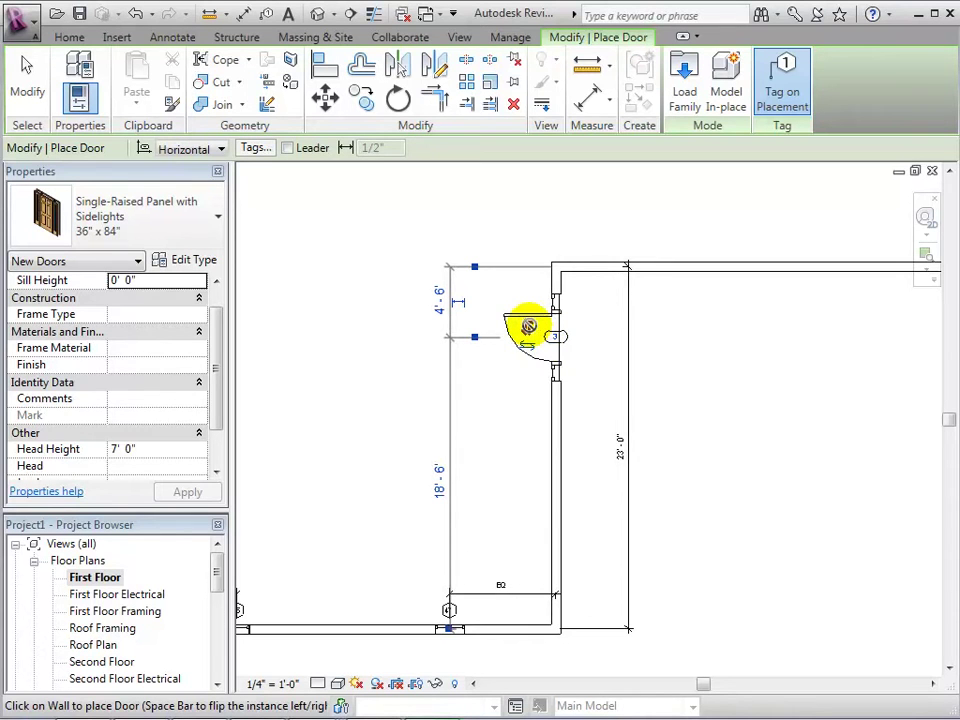
pyautogui.click(528, 330)
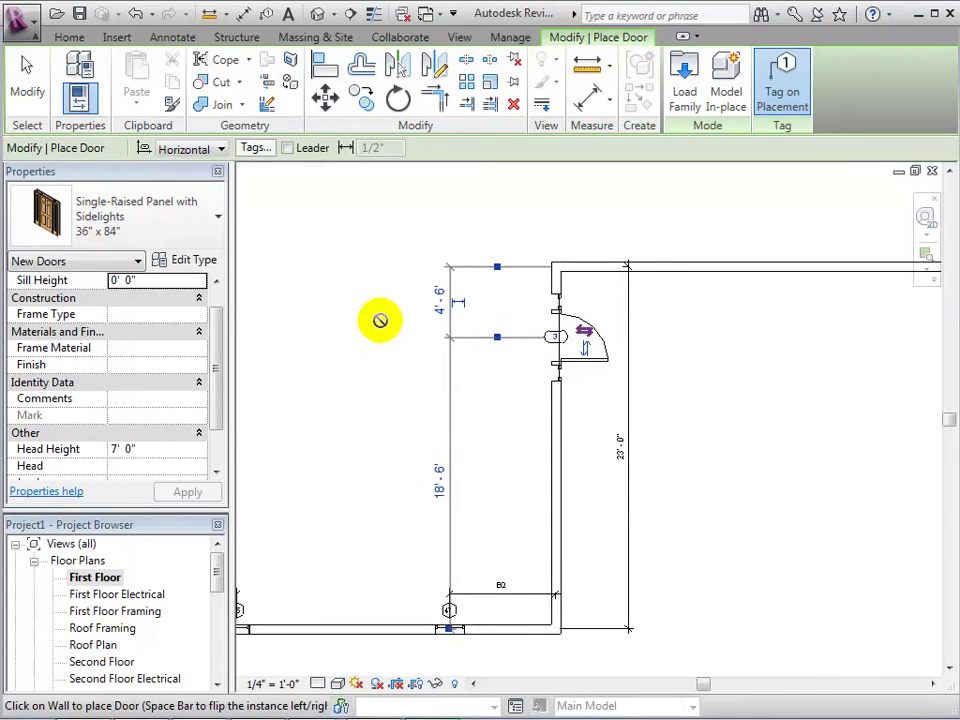
pyautogui.press('space')
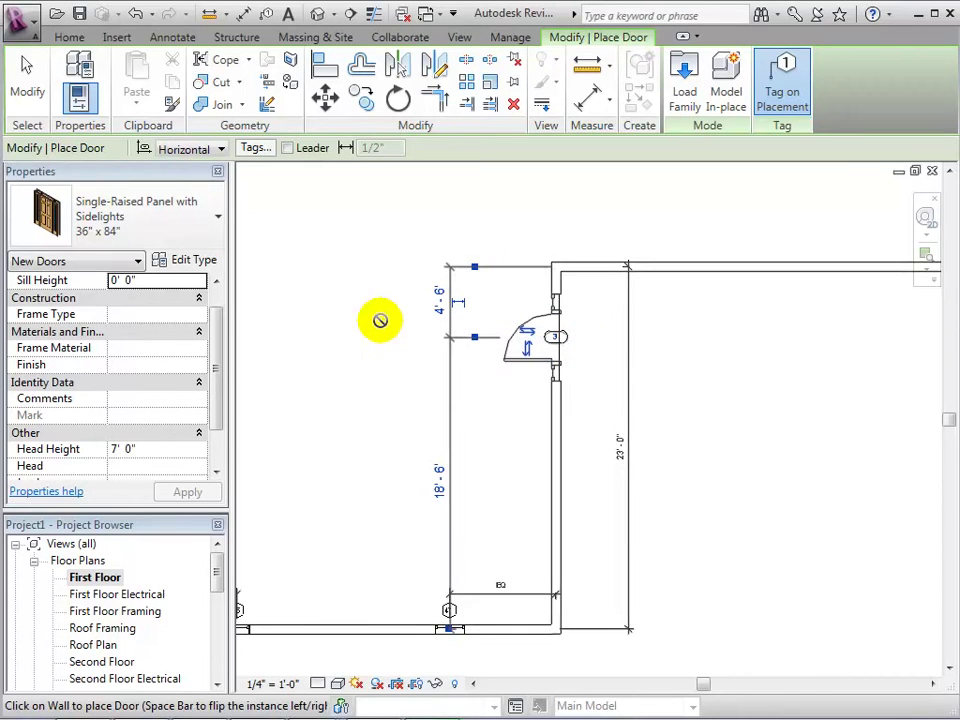
pyautogui.click(439, 300)
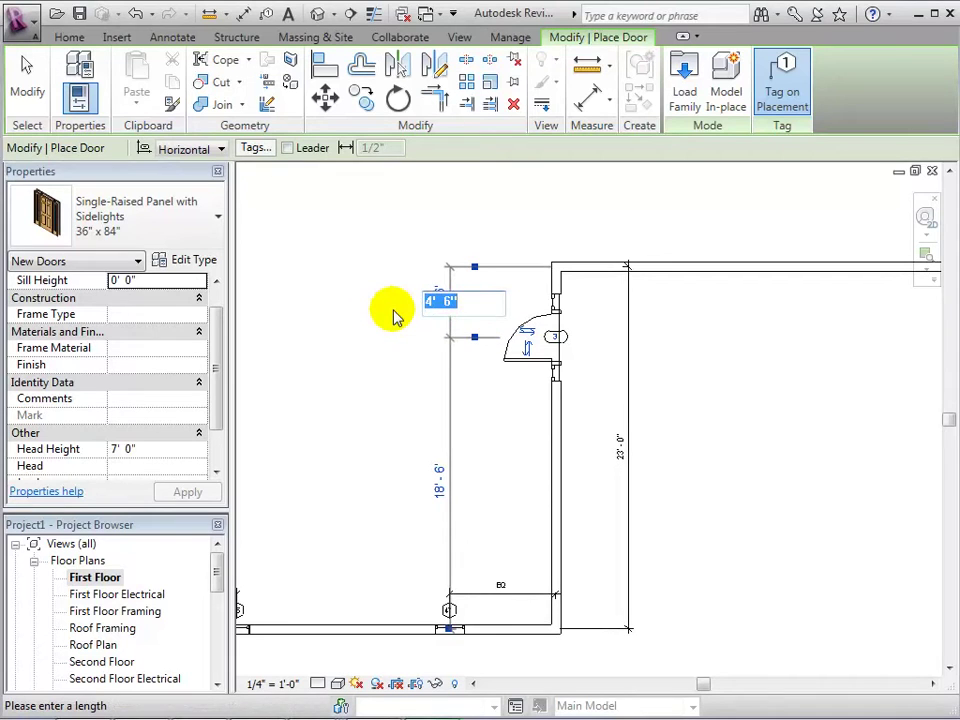
pyautogui.write('7')
pyautogui.press('Return')
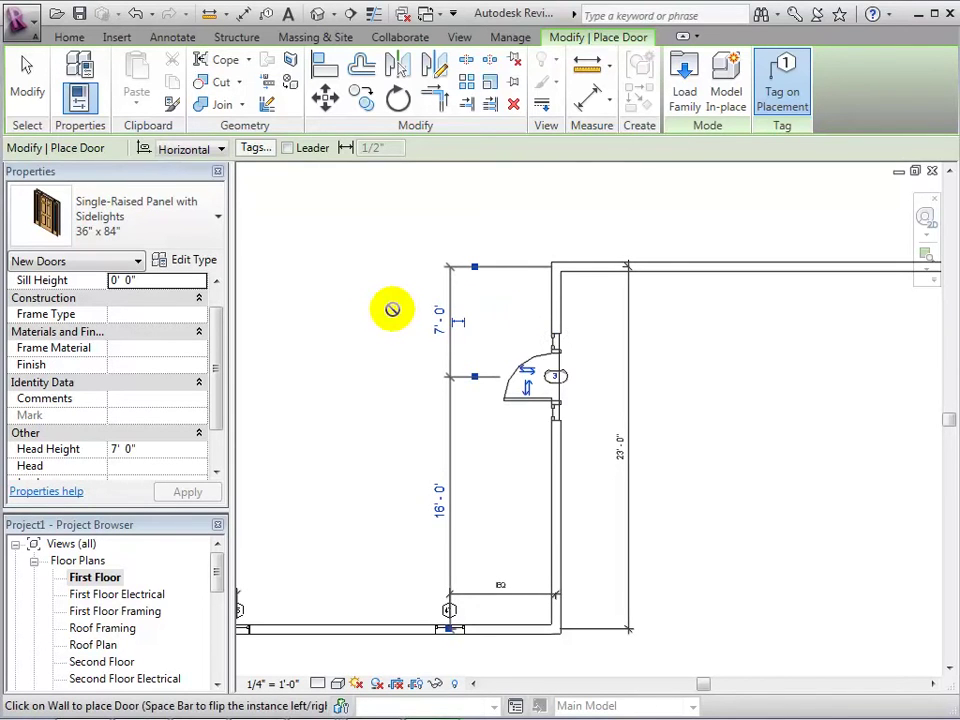
pyautogui.click(27, 82)
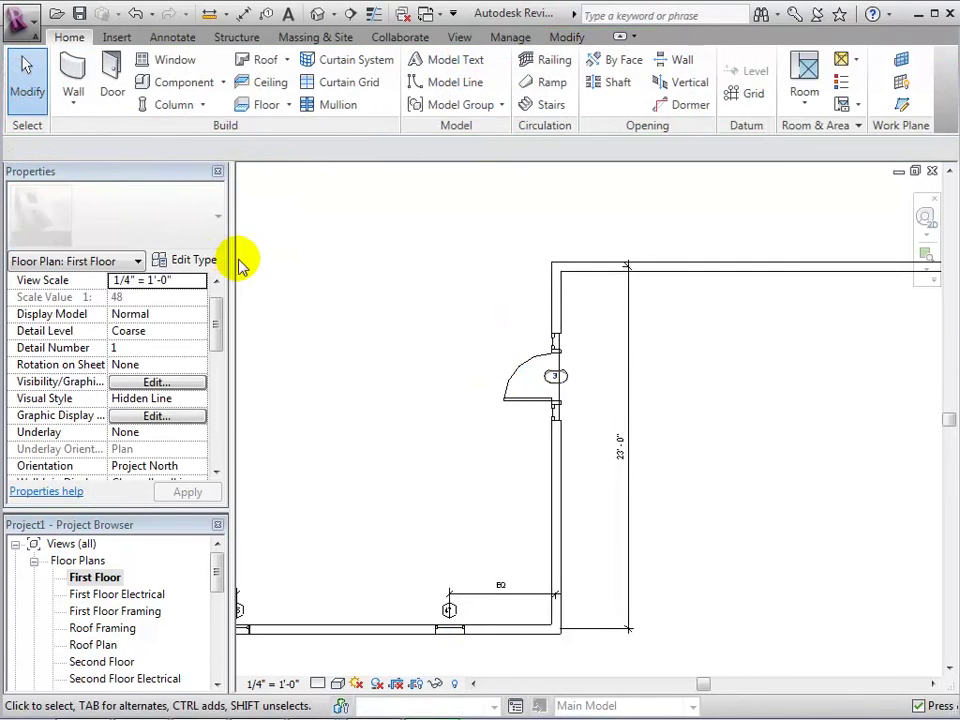
# Add an aligned dimension from top wall to door centre to bottom wall and equalize it.
pyautogui.click(185, 37)
pyautogui.click(74, 80)
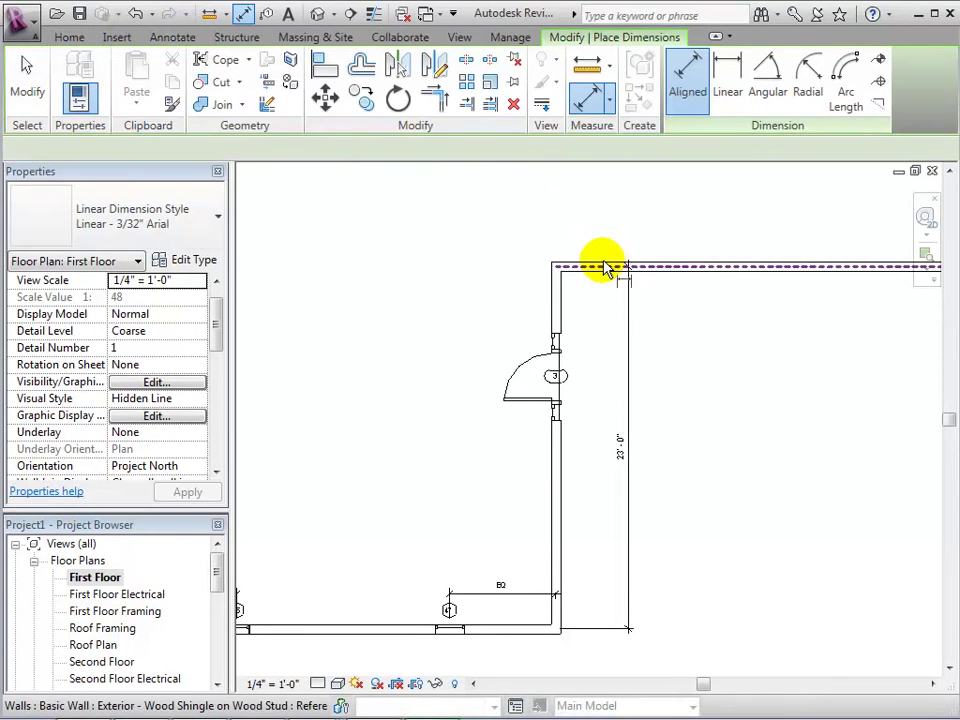
pyautogui.click(604, 267)
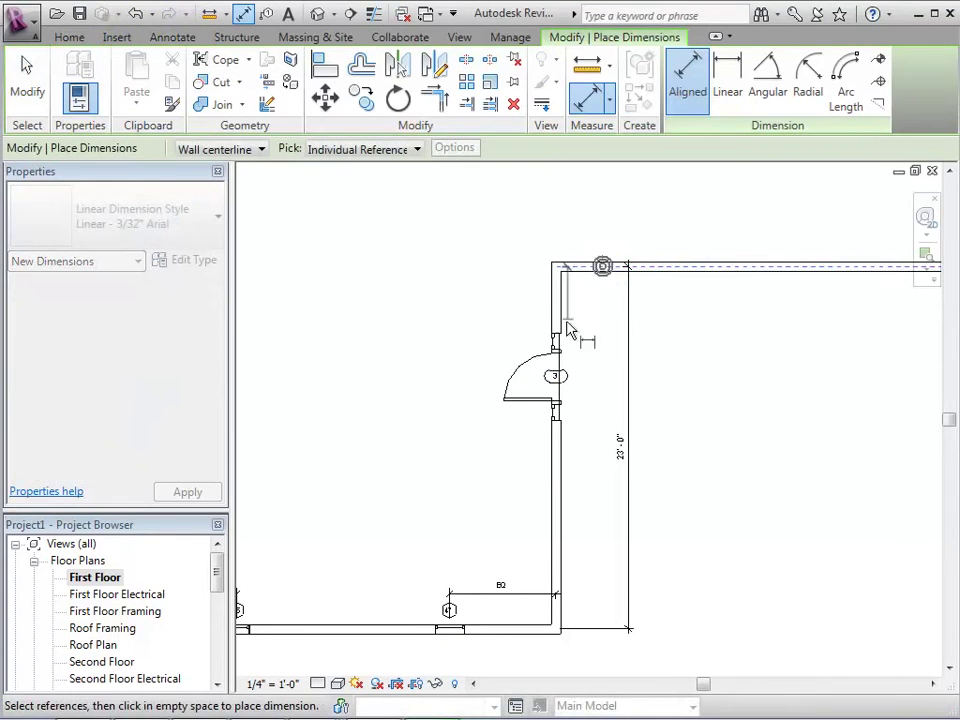
pyautogui.click(553, 378)
pyautogui.click(551, 630)
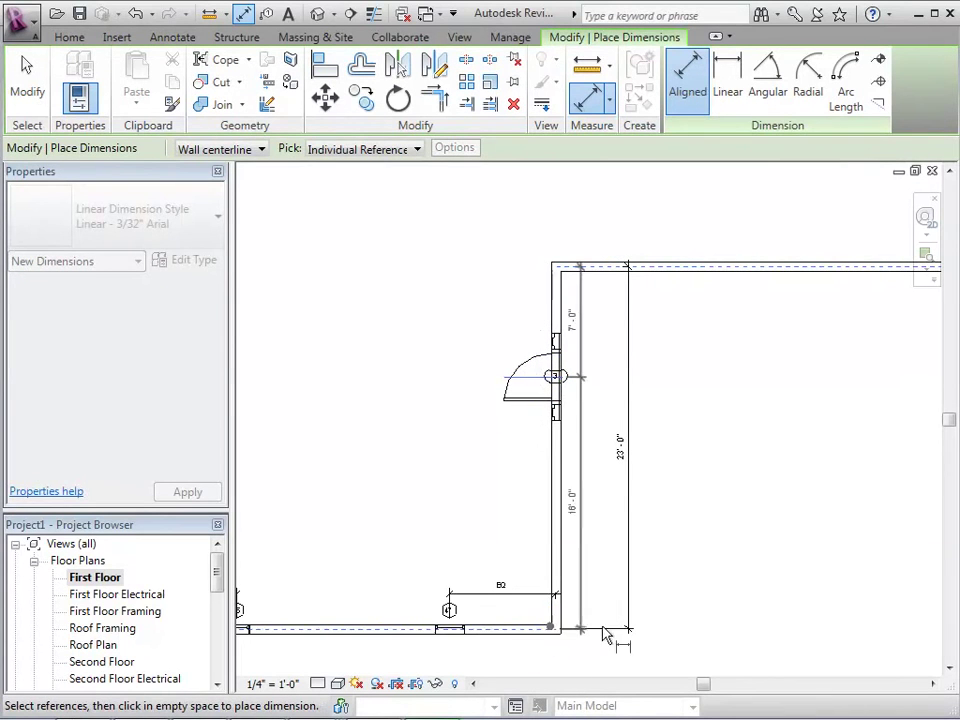
pyautogui.click(681, 630)
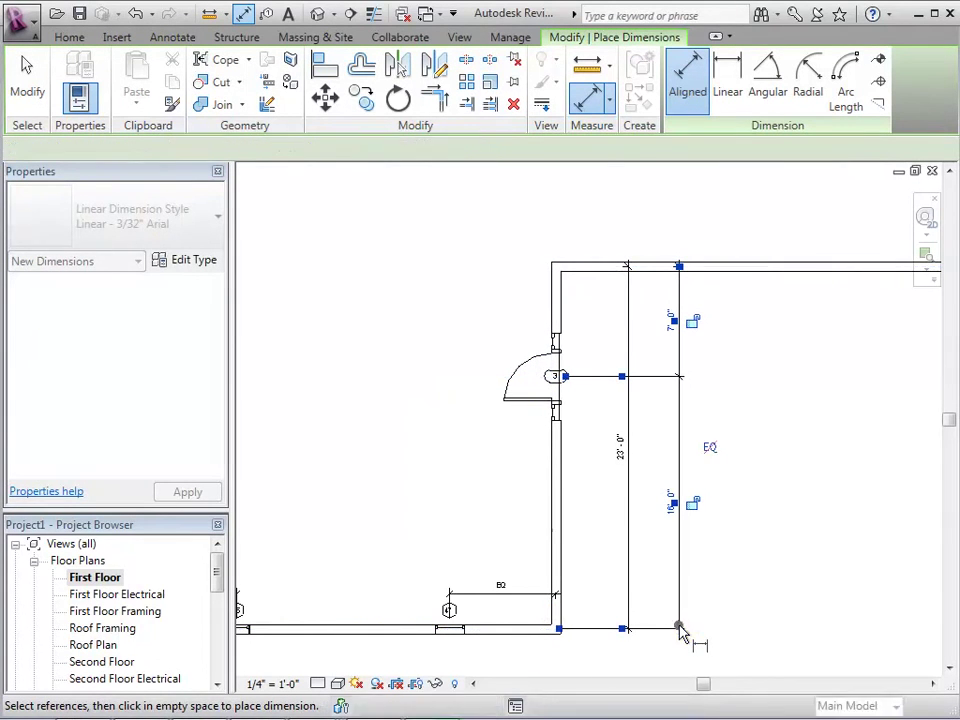
pyautogui.click(710, 449)
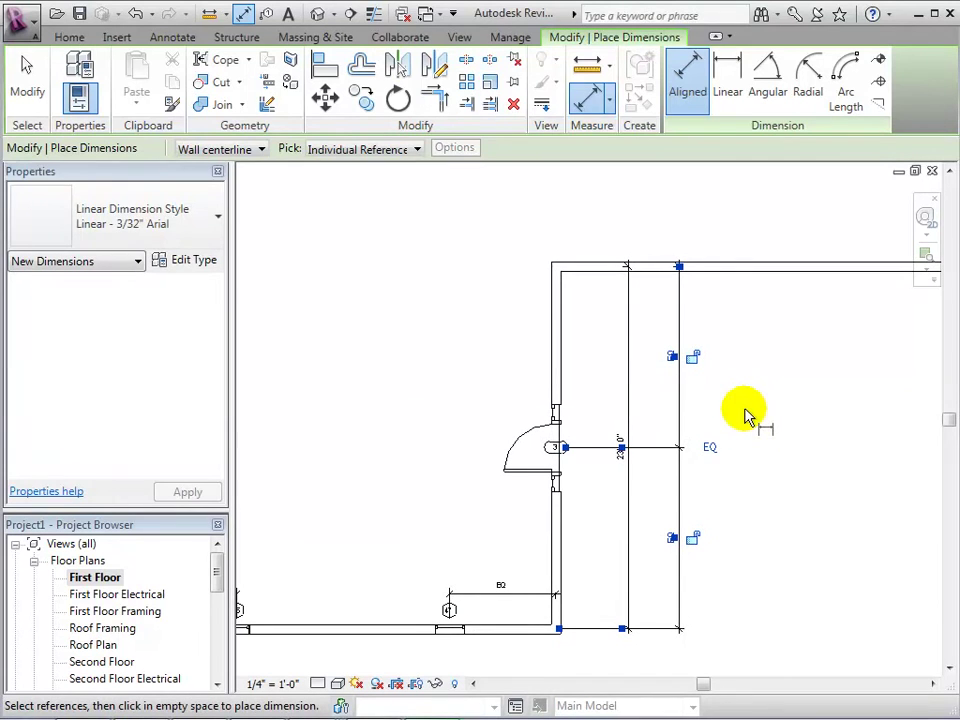
pyautogui.click(29, 80)
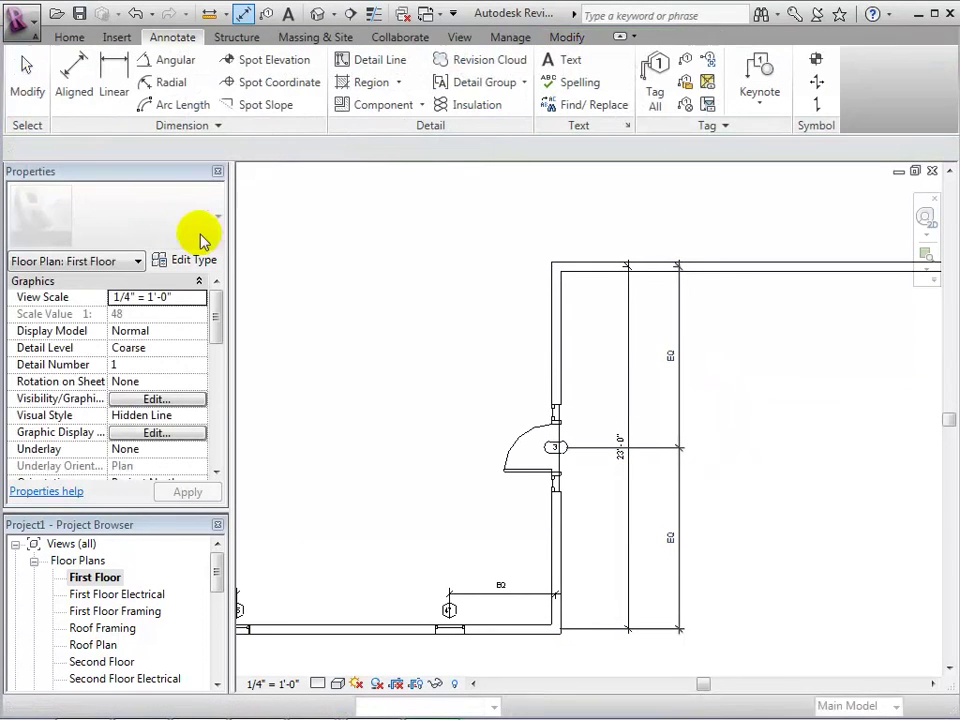
# Move the door to 4'-0" from the top wall, removing the equality constraint.
pyautogui.click(510, 481)
pyautogui.click(445, 365)
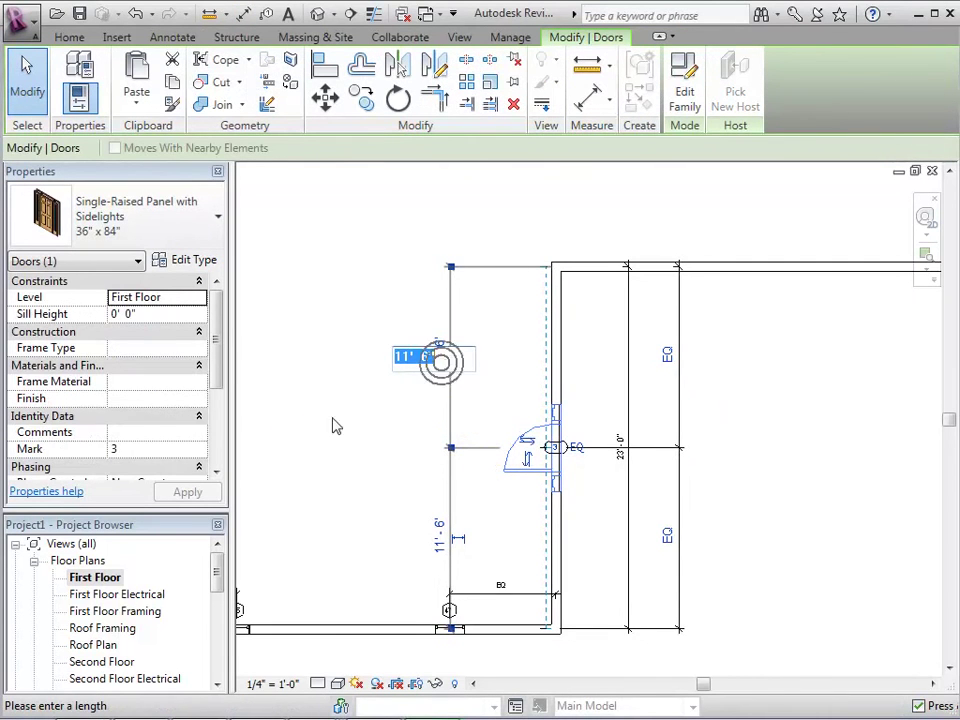
pyautogui.write('4')
pyautogui.press('Return')
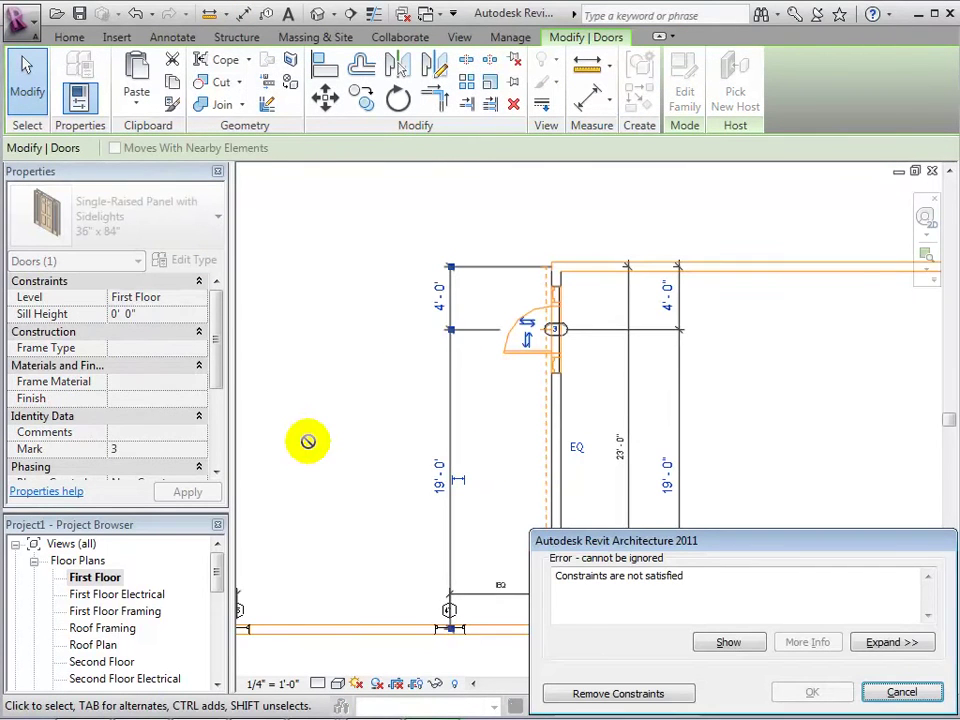
pyautogui.click(625, 694)
pyautogui.click(737, 450)
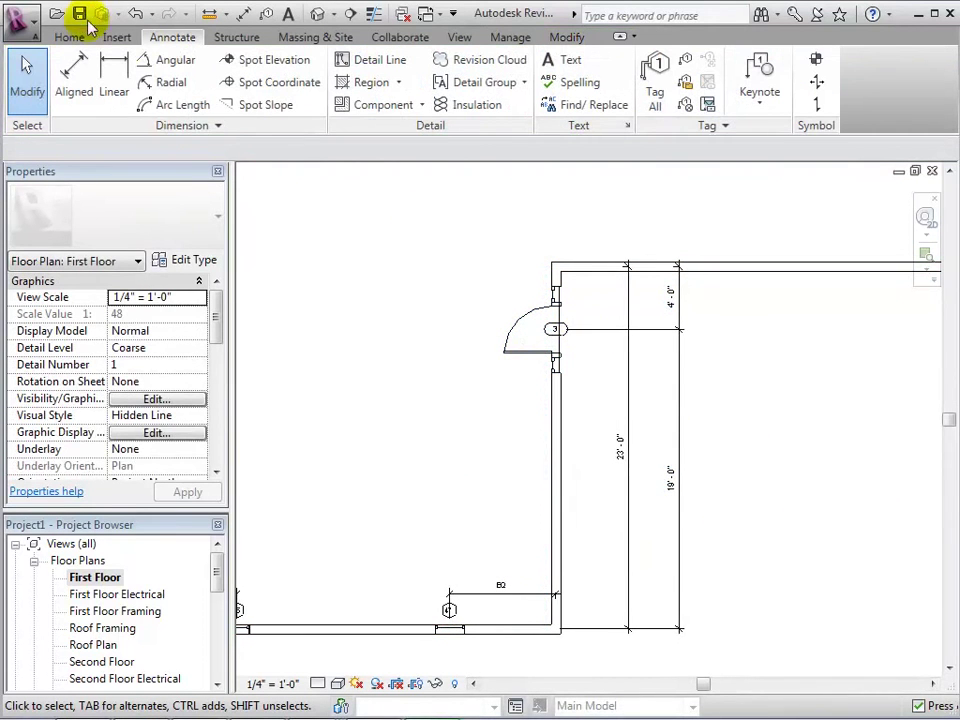
# In the default 3D view, zoom to the sidelight door and review its type properties without changes.
pyautogui.click(317, 14)
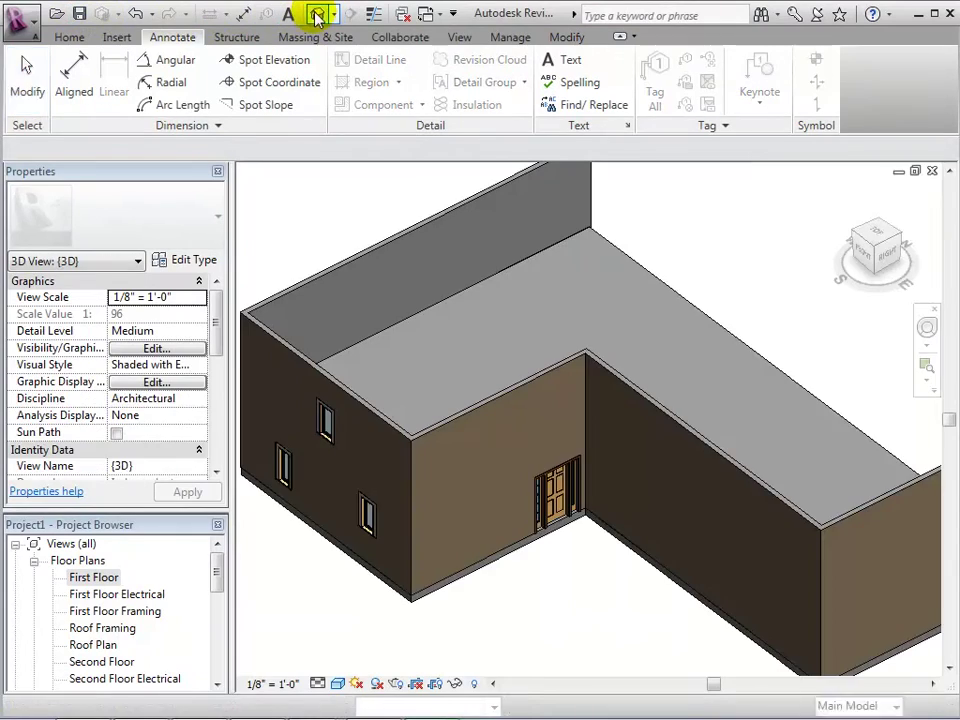
pyautogui.scroll(5, 583, 574)
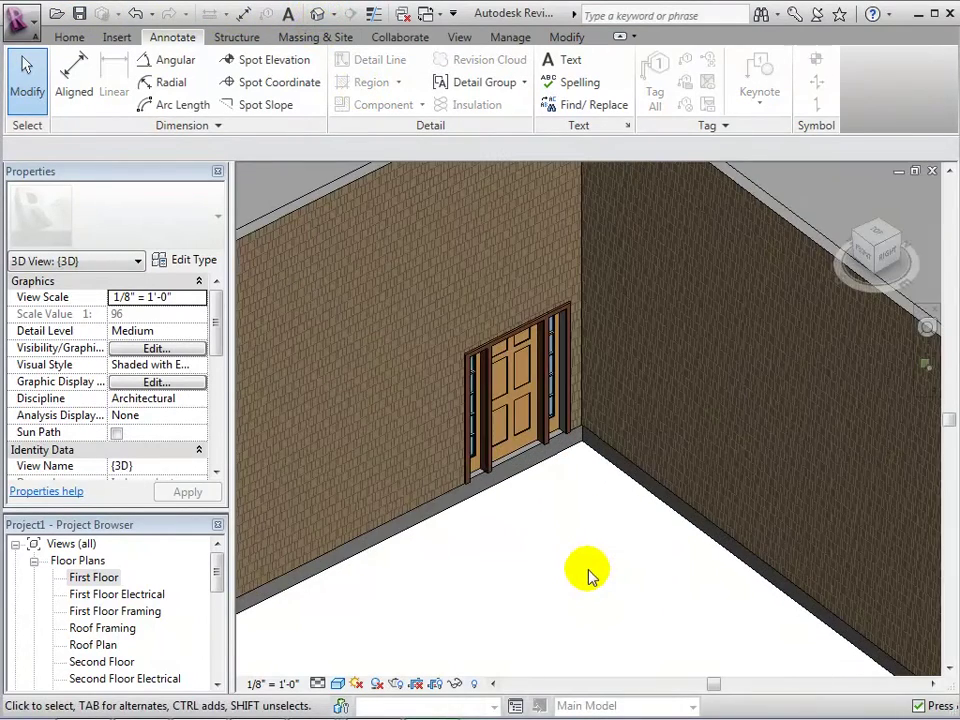
pyautogui.scroll(1, 560, 560)
pyautogui.moveTo(549, 557); pyautogui.dragTo(645, 579, button='middle')
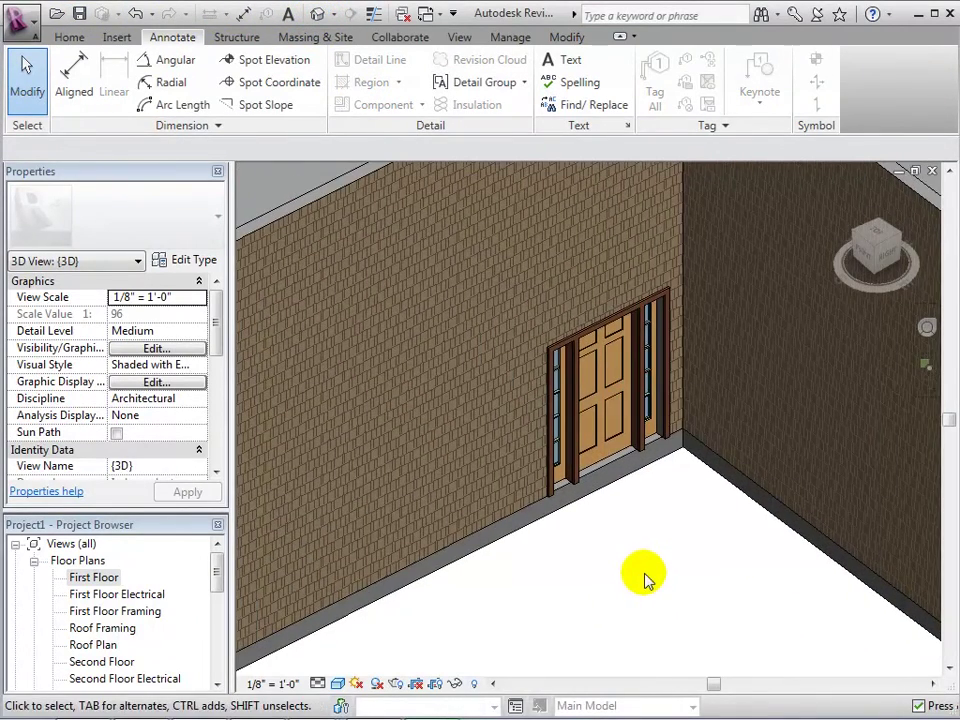
pyautogui.click(590, 488)
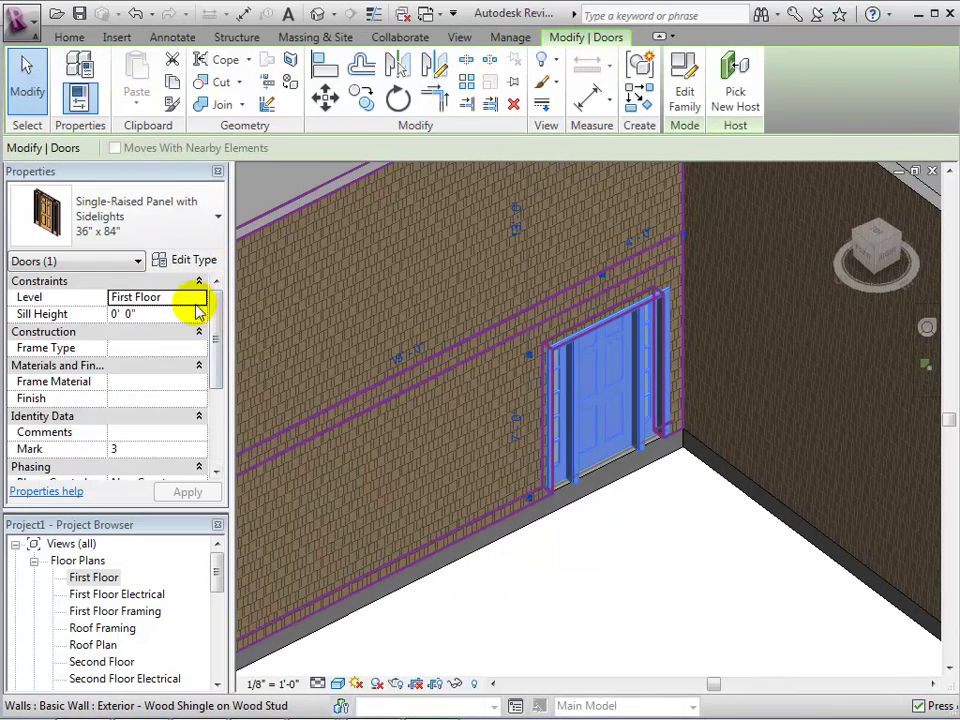
pyautogui.moveTo(220, 320); pyautogui.dragTo(218, 396)
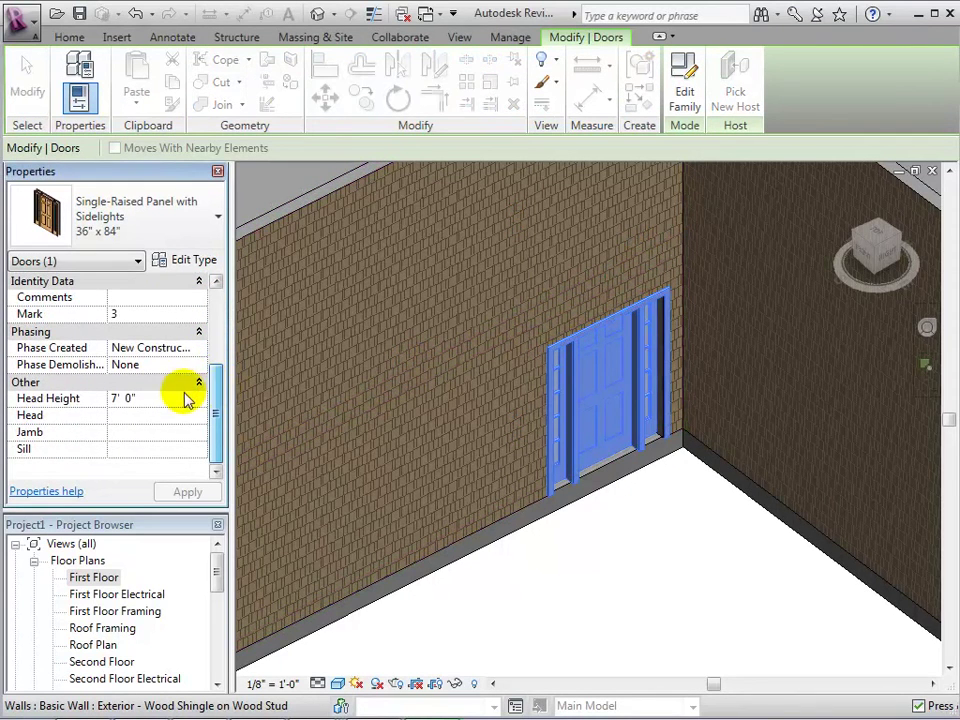
pyautogui.click(195, 261)
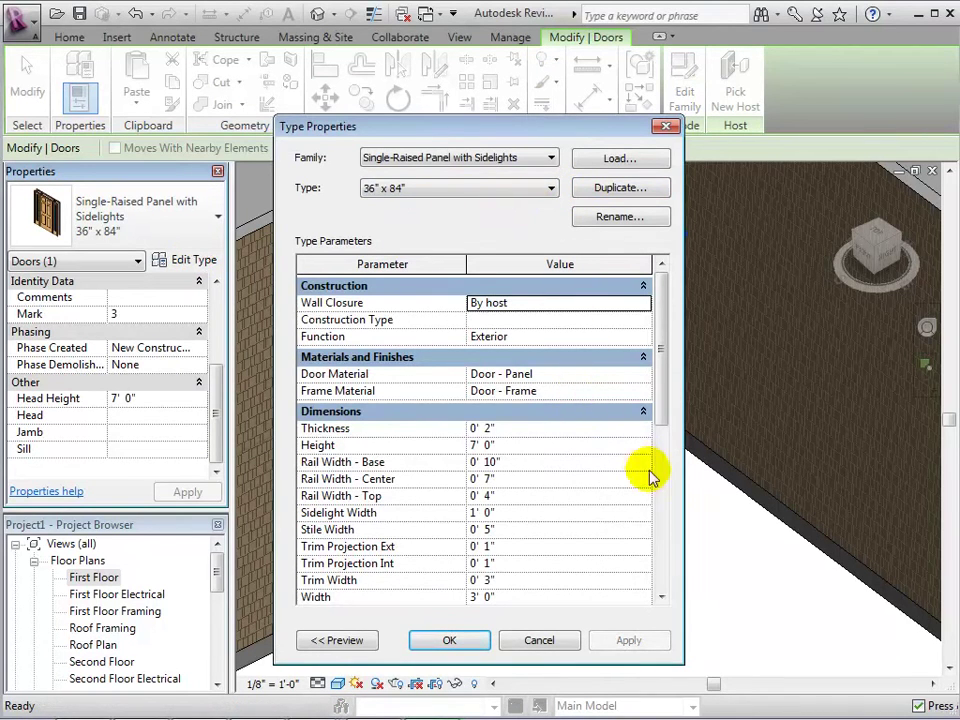
pyautogui.moveTo(658, 424); pyautogui.dragTo(660, 455)
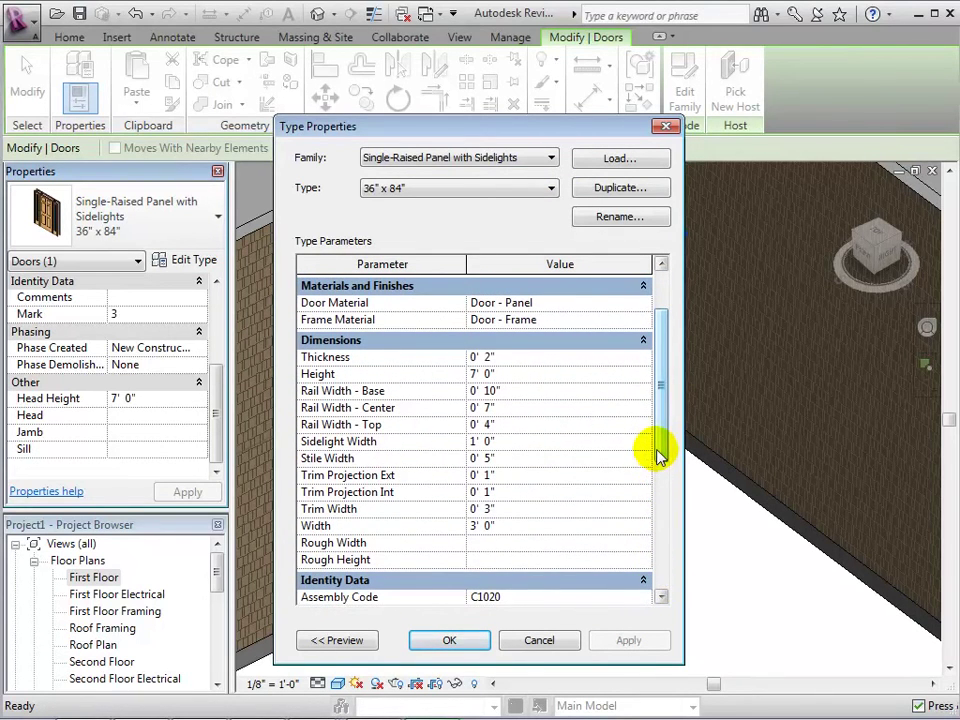
pyautogui.click(476, 638)
pyautogui.click(608, 560)
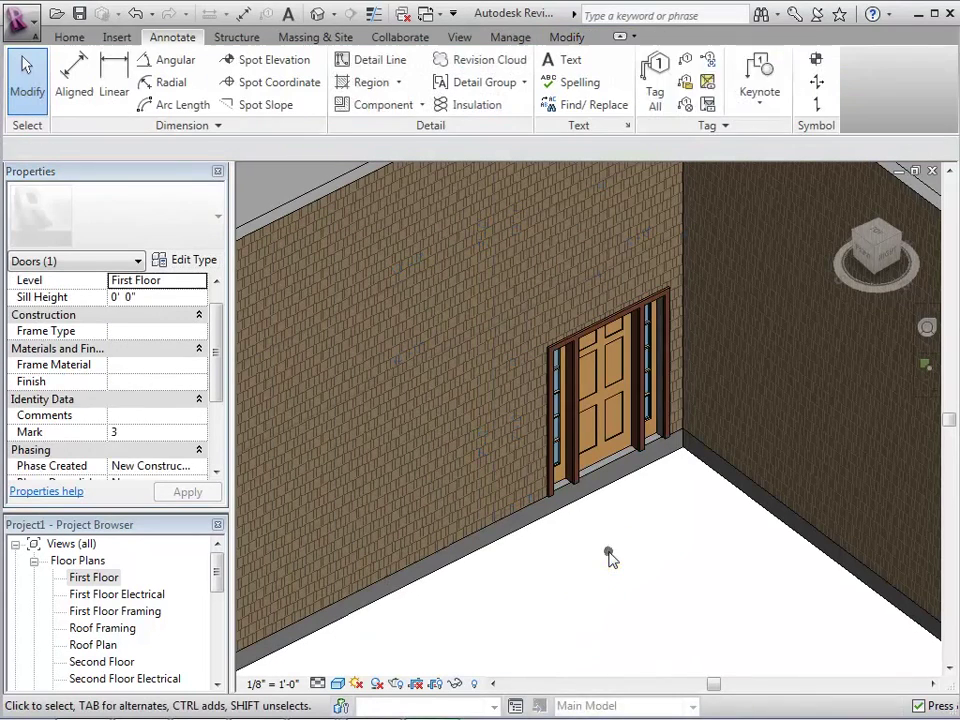
pyautogui.click(610, 558)
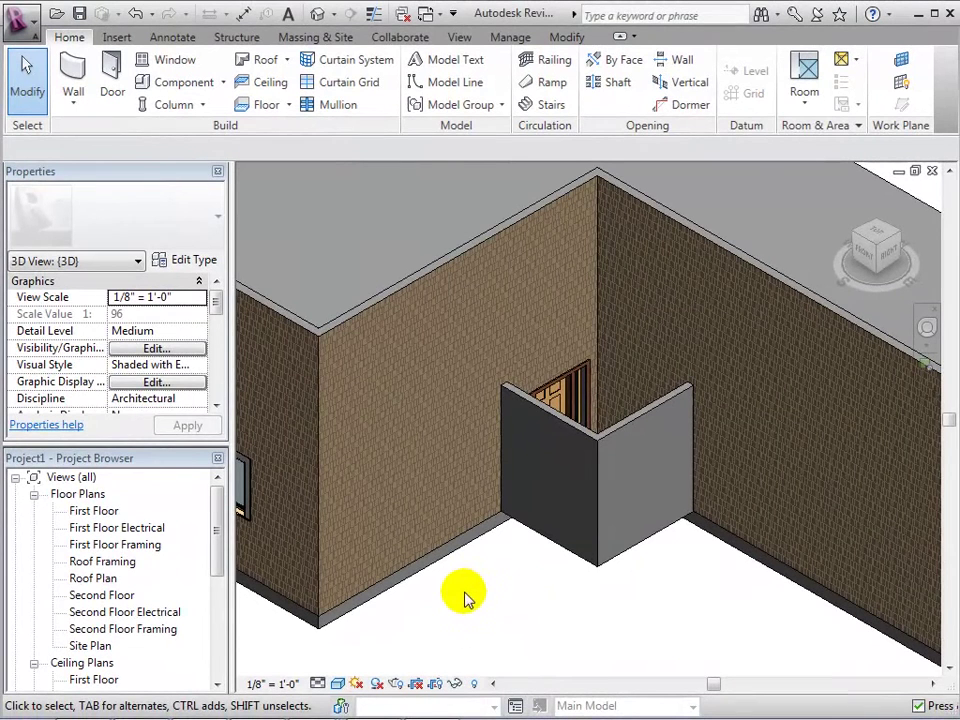
# On the First Floor plan, load the Opening-Elliptical Arch family from the Doors library through Component.
pyautogui.doubleClick(103, 515)
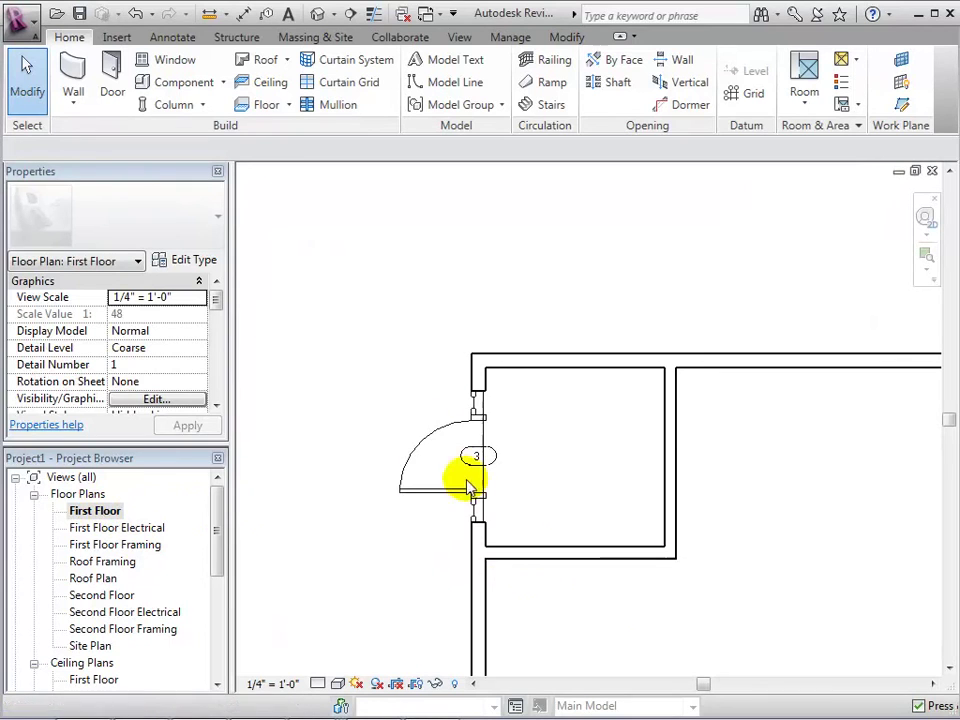
pyautogui.click(190, 82)
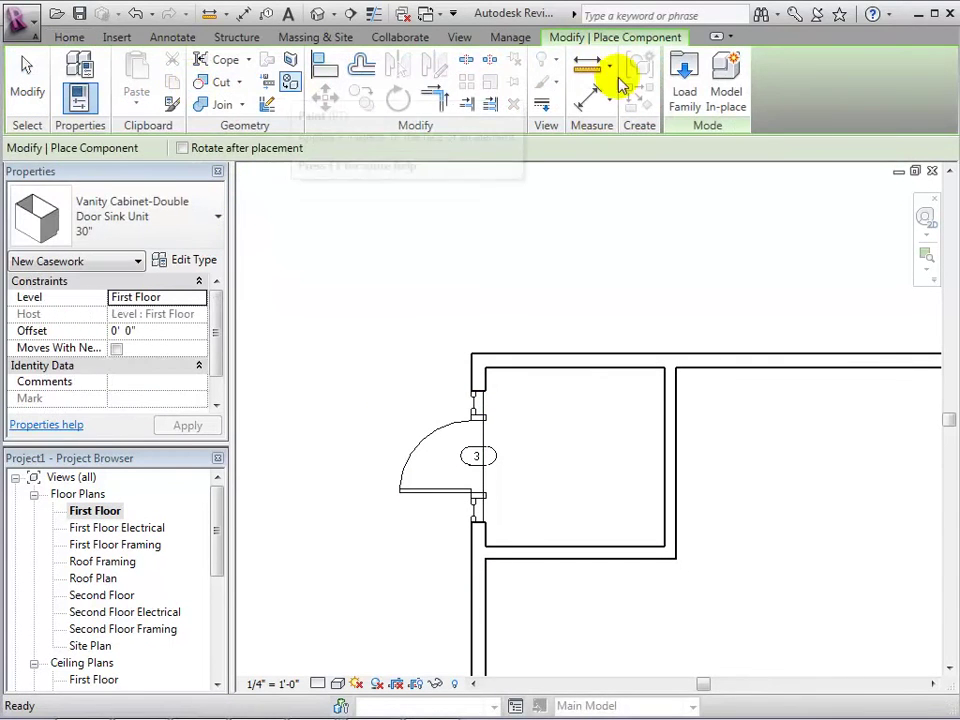
pyautogui.click(688, 80)
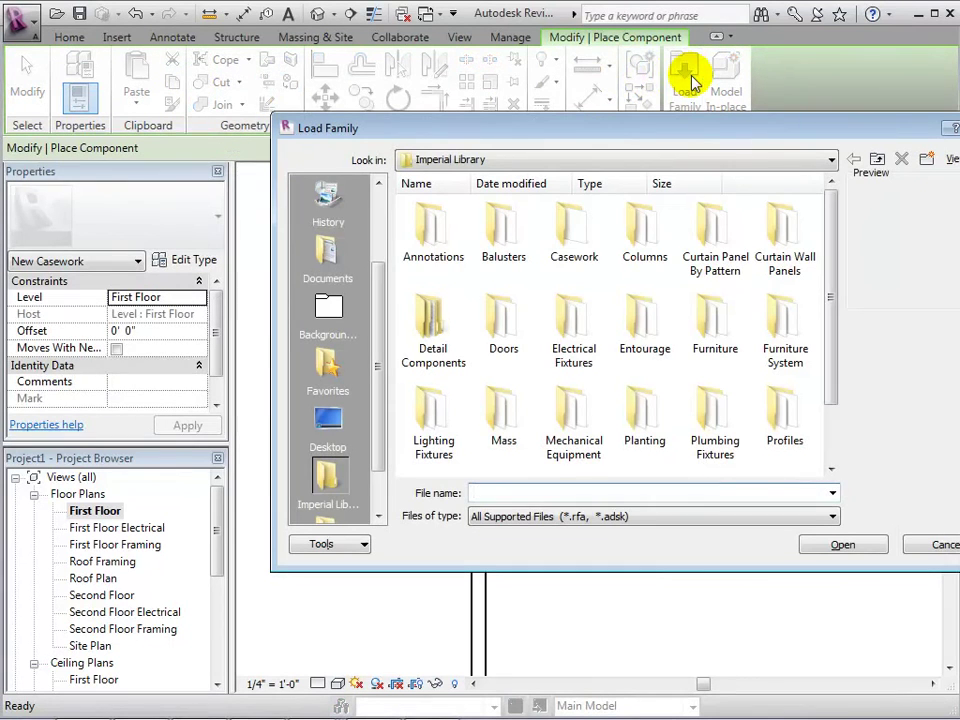
pyautogui.doubleClick(503, 322)
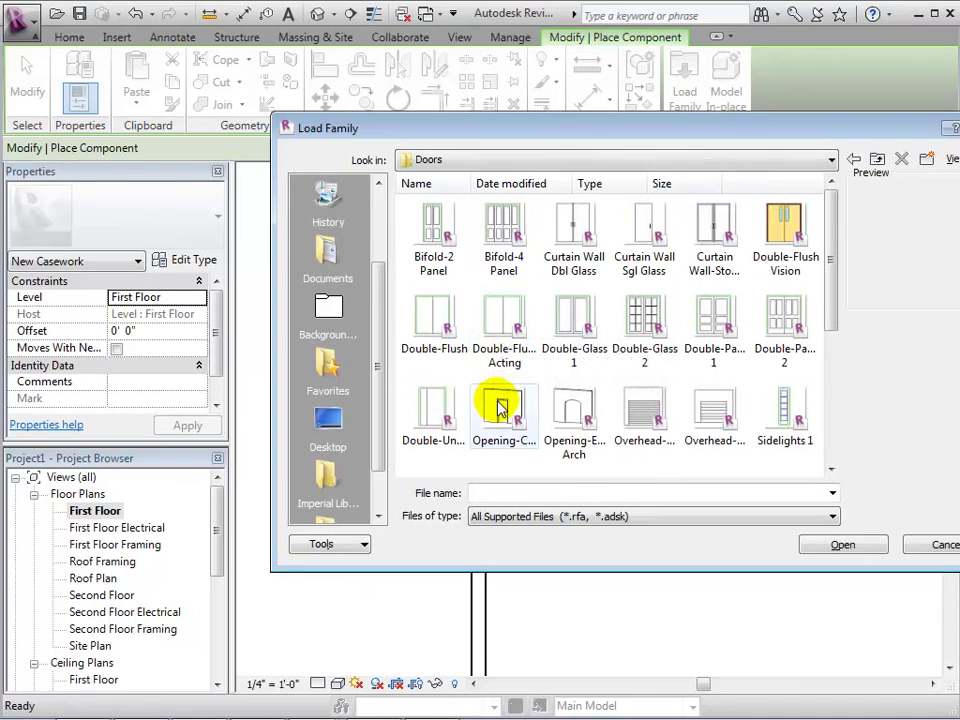
pyautogui.doubleClick(566, 406)
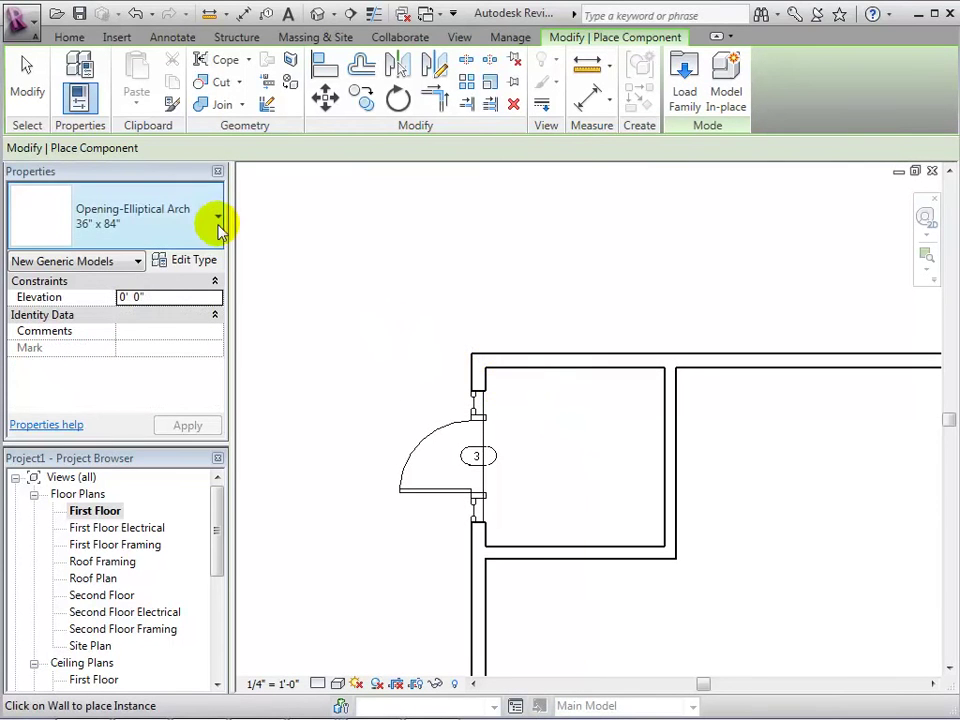
# Place an Opening-Elliptical Arch 60" x 84" in the short partition wall, then view it in 3D.
pyautogui.click(218, 226)
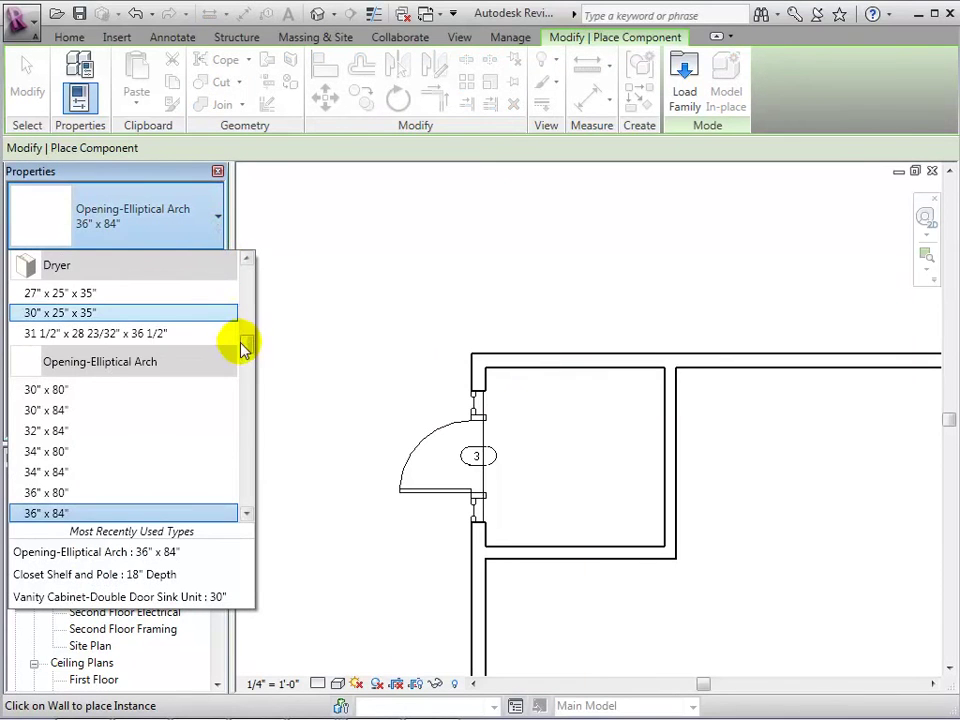
pyautogui.moveTo(247, 347); pyautogui.dragTo(251, 353)
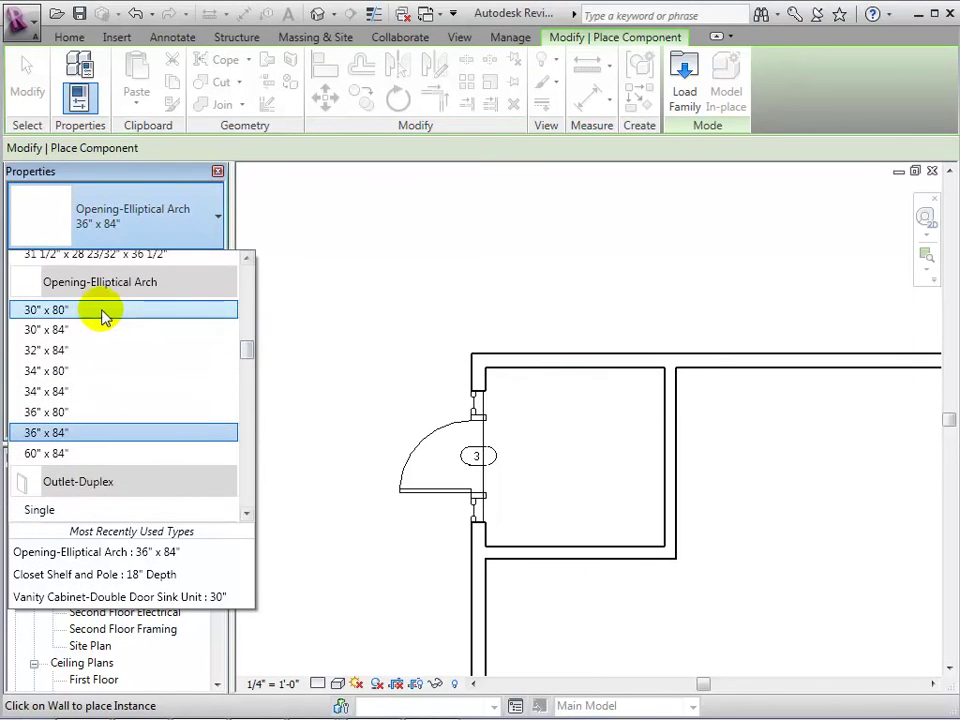
pyautogui.click(68, 453)
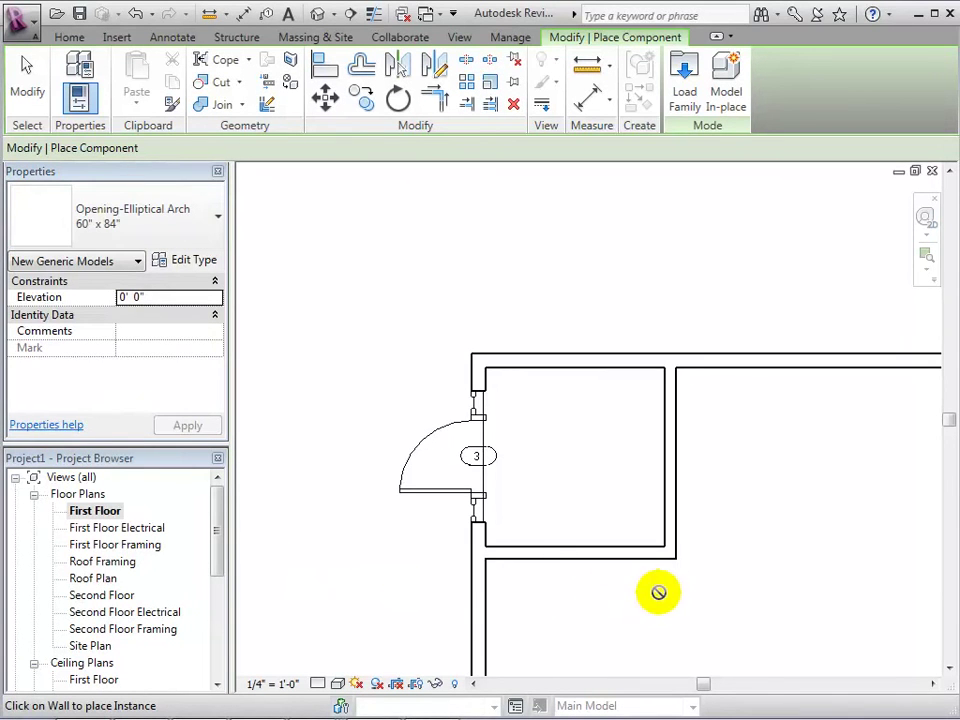
pyautogui.click(573, 551)
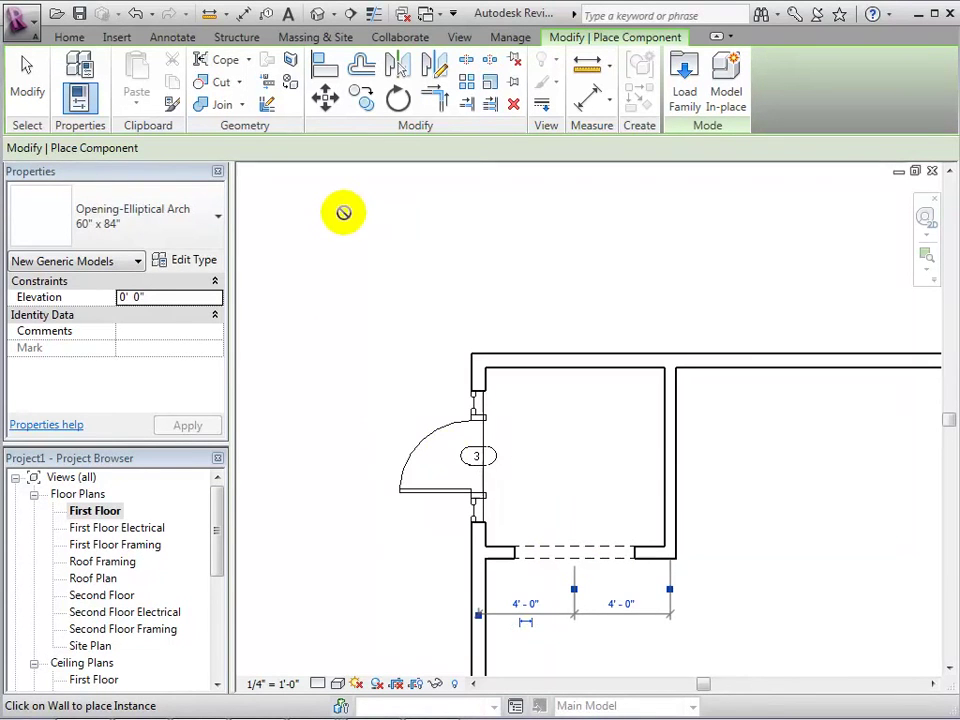
pyautogui.click(317, 17)
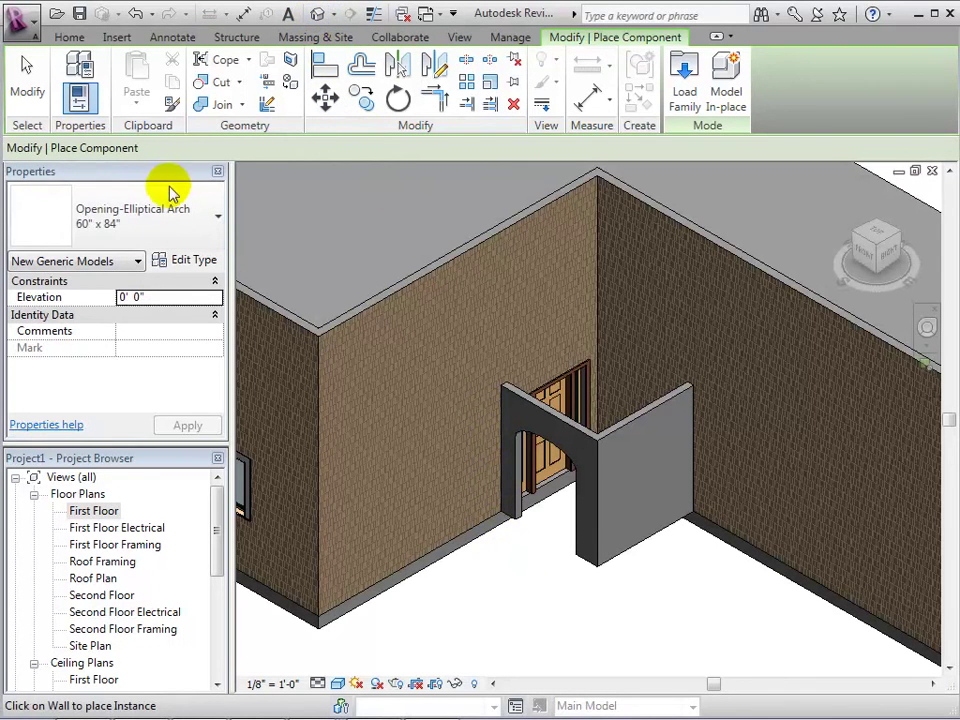
# Tab-select the elliptical arch opening in 3D and open it in the Family Editor.
pyautogui.click(27, 82)
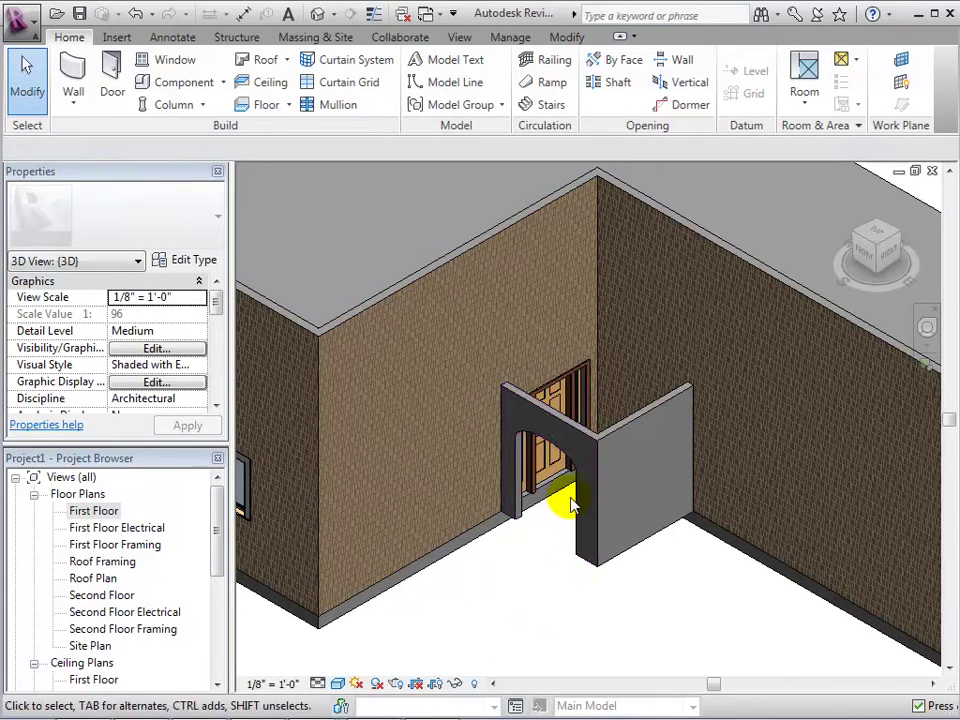
pyautogui.press('Tab')
pyautogui.press('Tab')
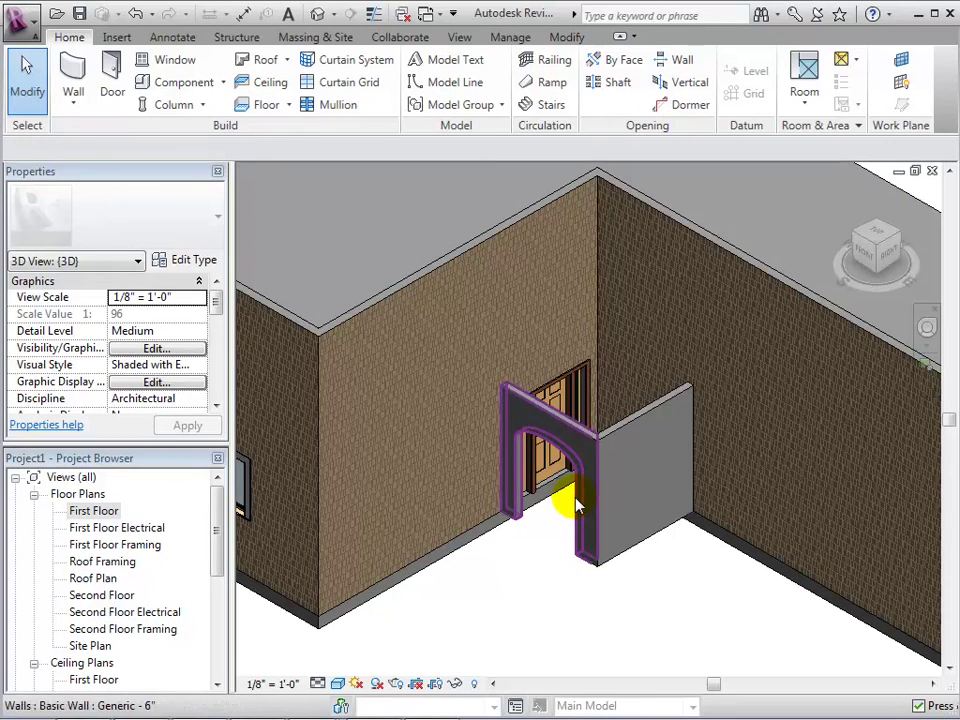
pyautogui.press('Tab')
pyautogui.click(577, 505)
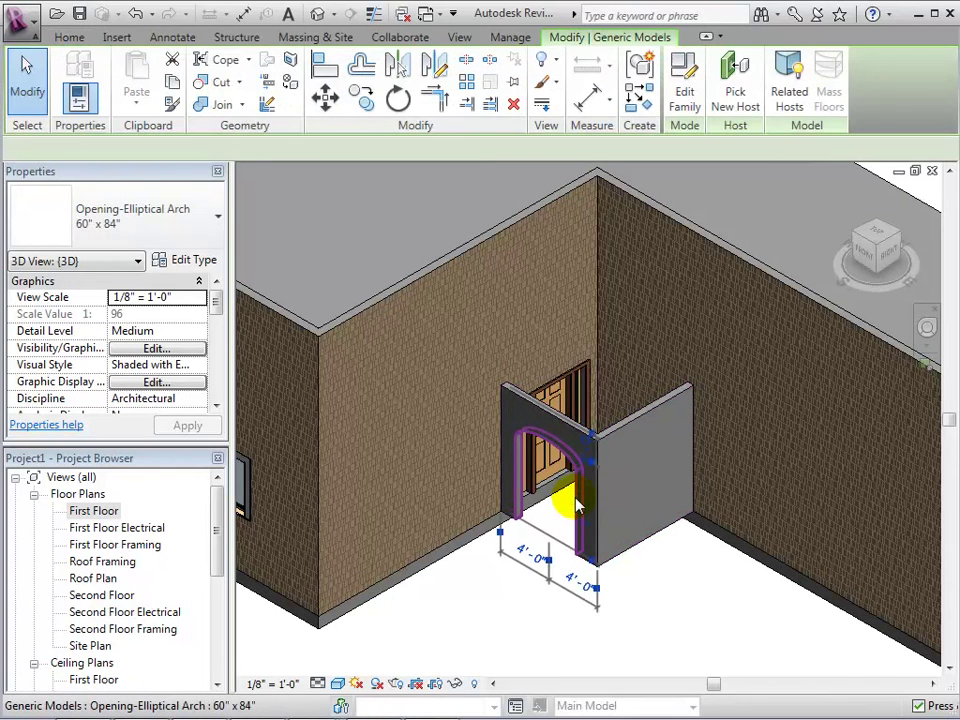
pyautogui.click(684, 100)
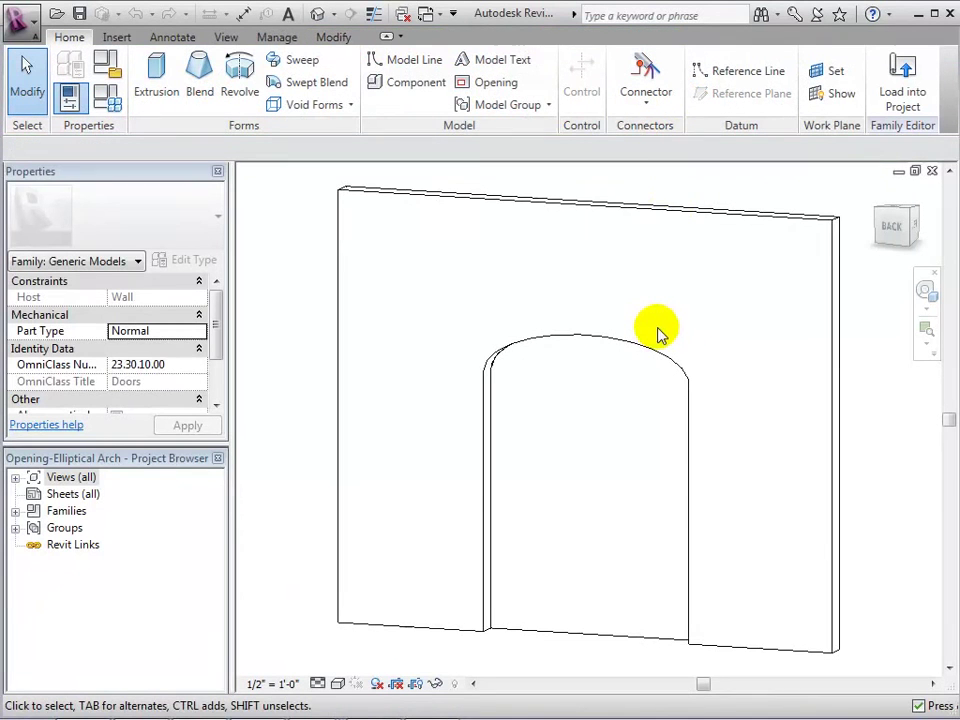
# Open the opening cut's outline sketch for editing, viewed straight from the Back side.
pyautogui.click(534, 636)
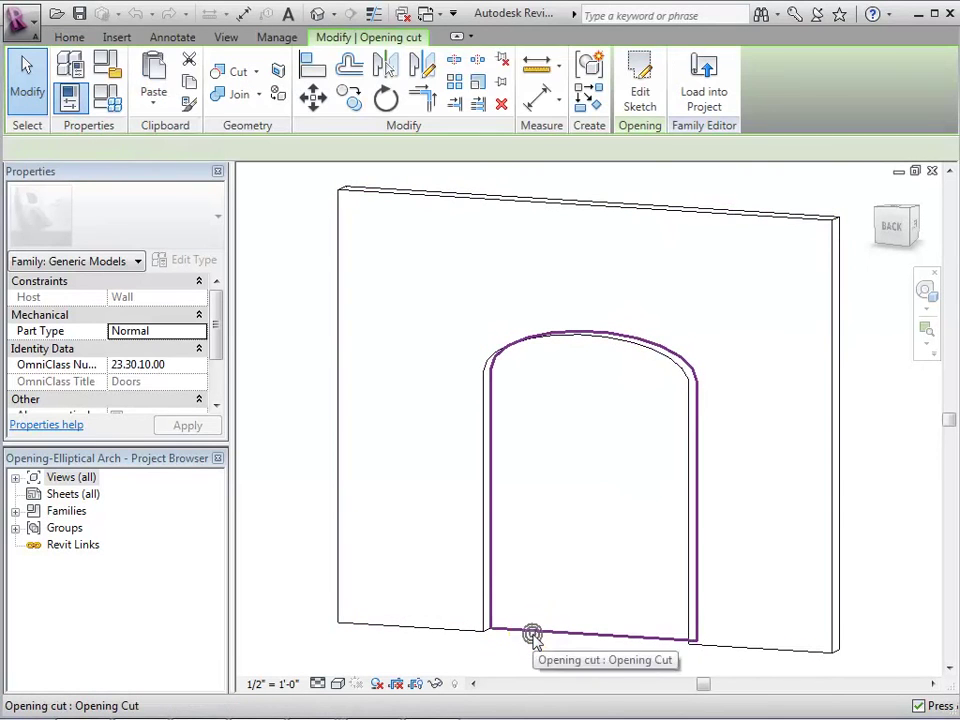
pyautogui.click(638, 86)
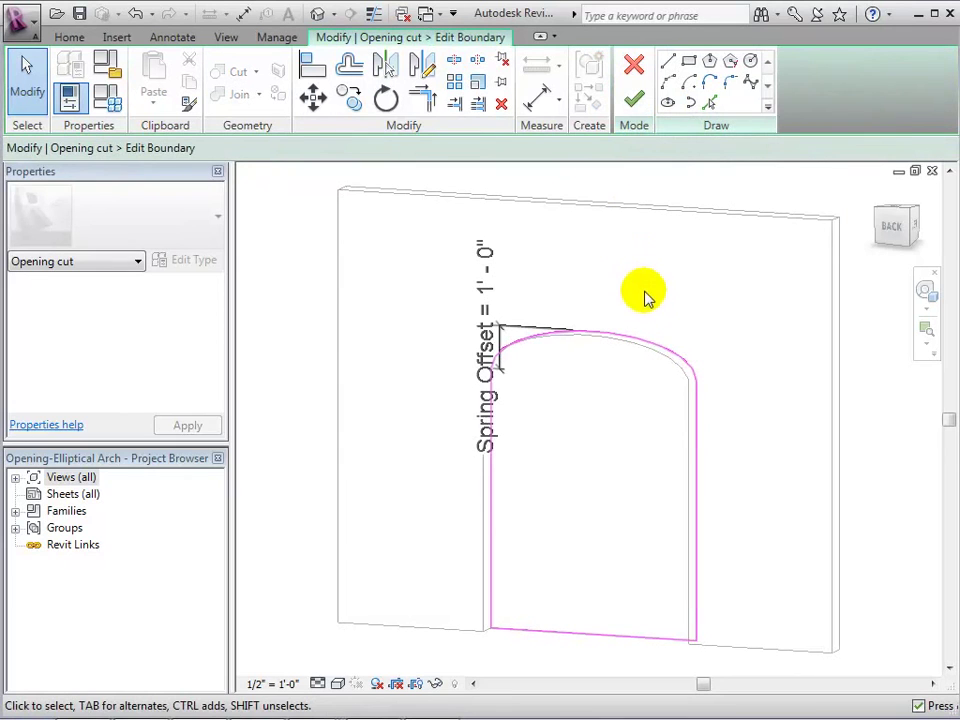
pyautogui.click(904, 232)
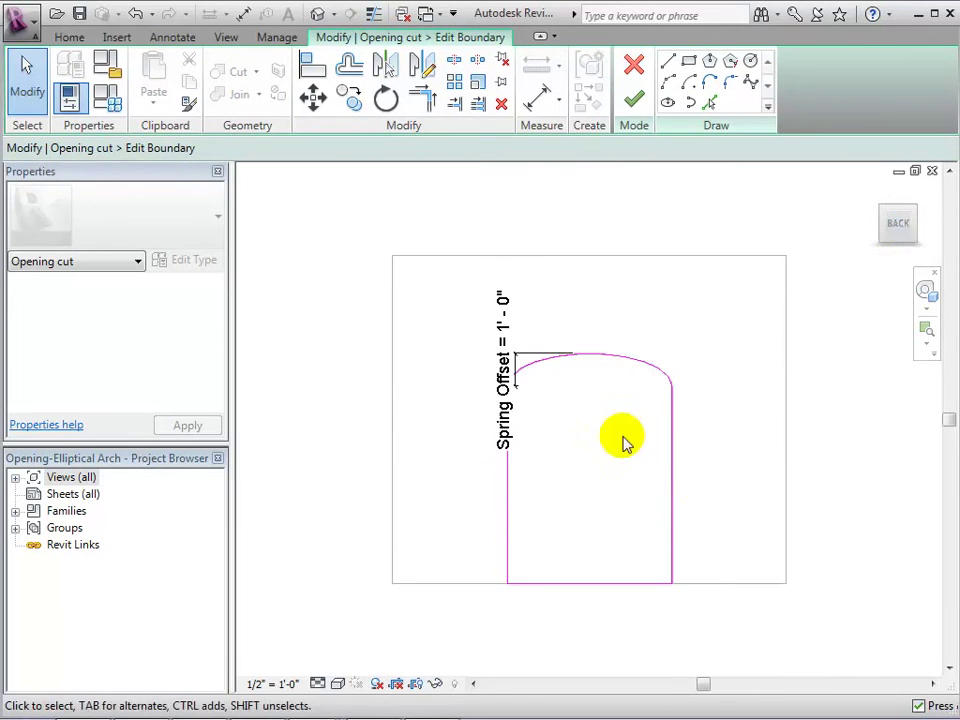
pyautogui.click(628, 366)
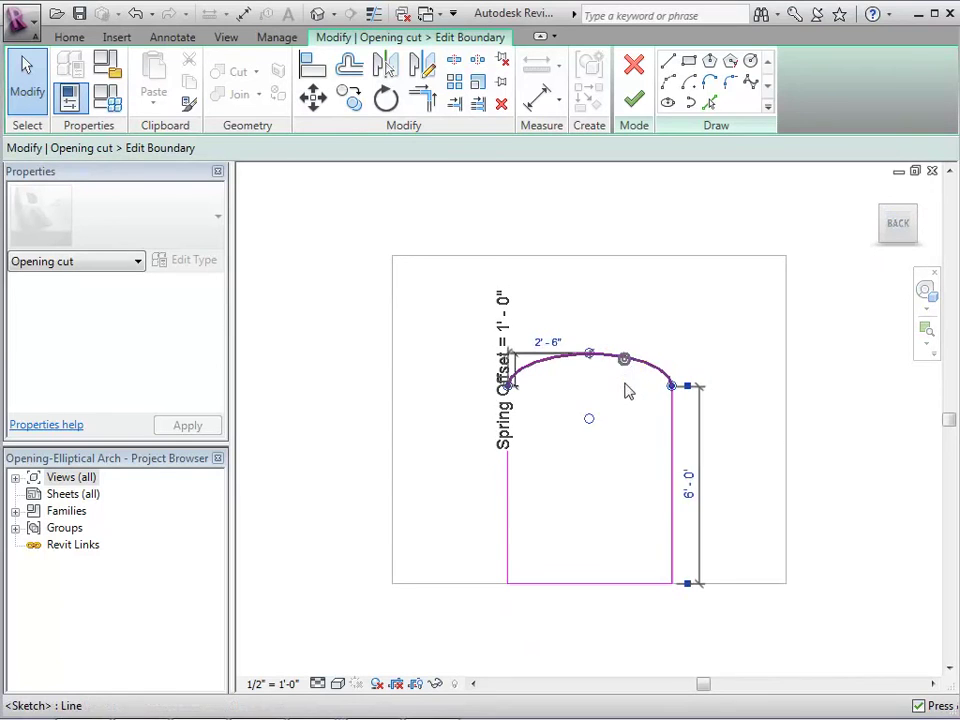
pyautogui.click(636, 441)
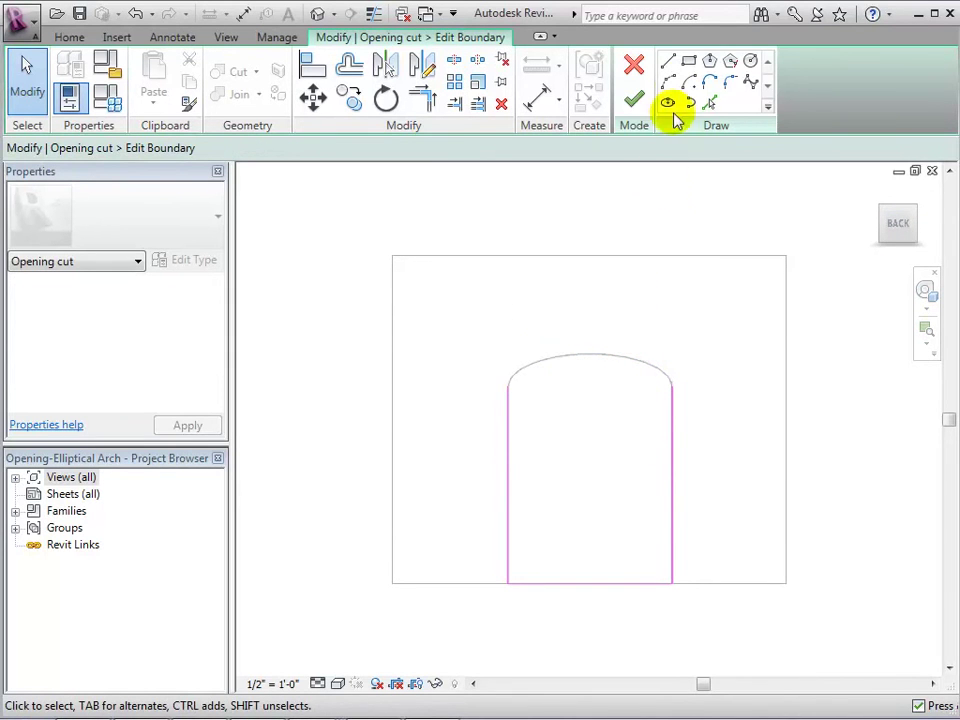
# Sketch two sloped lines from each jamb up to a central peak and finish the sketch.
pyautogui.click(672, 68)
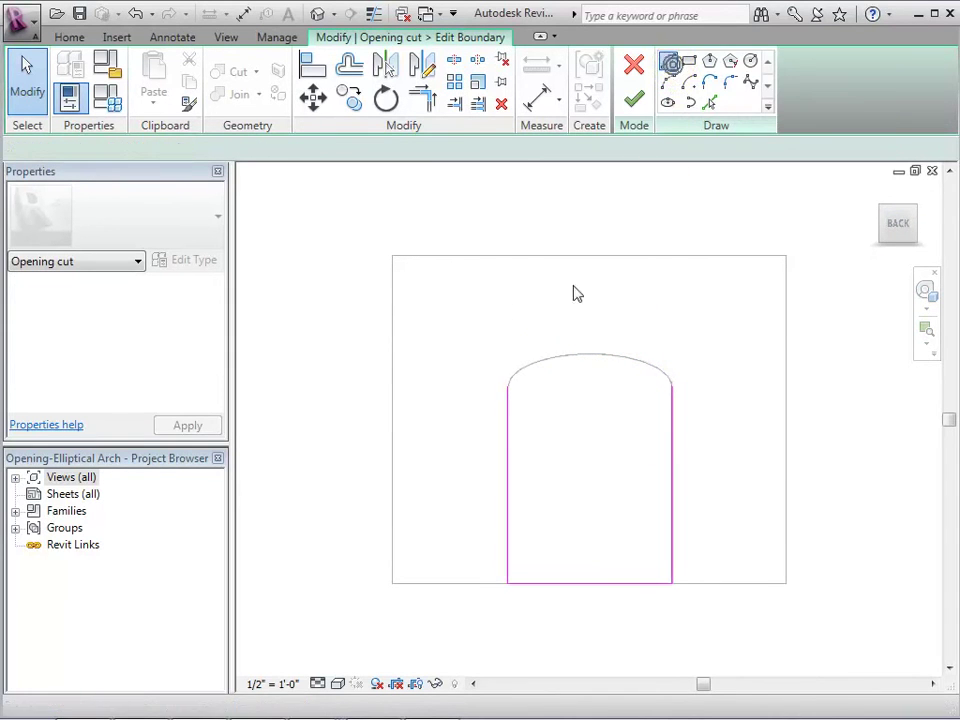
pyautogui.click(508, 387)
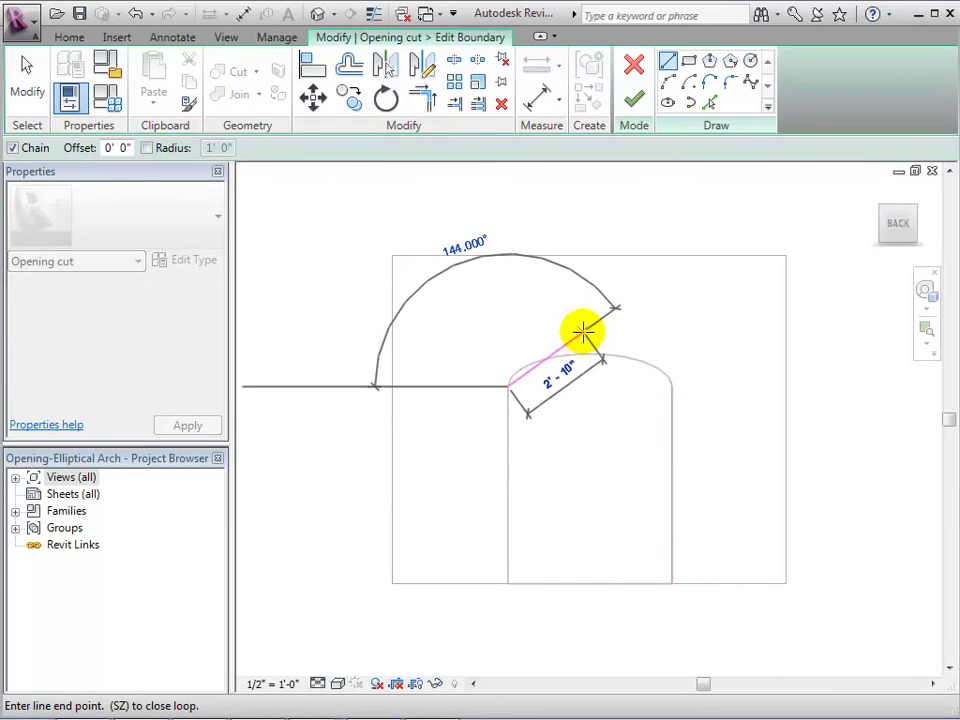
pyautogui.click(582, 332)
pyautogui.click(671, 384)
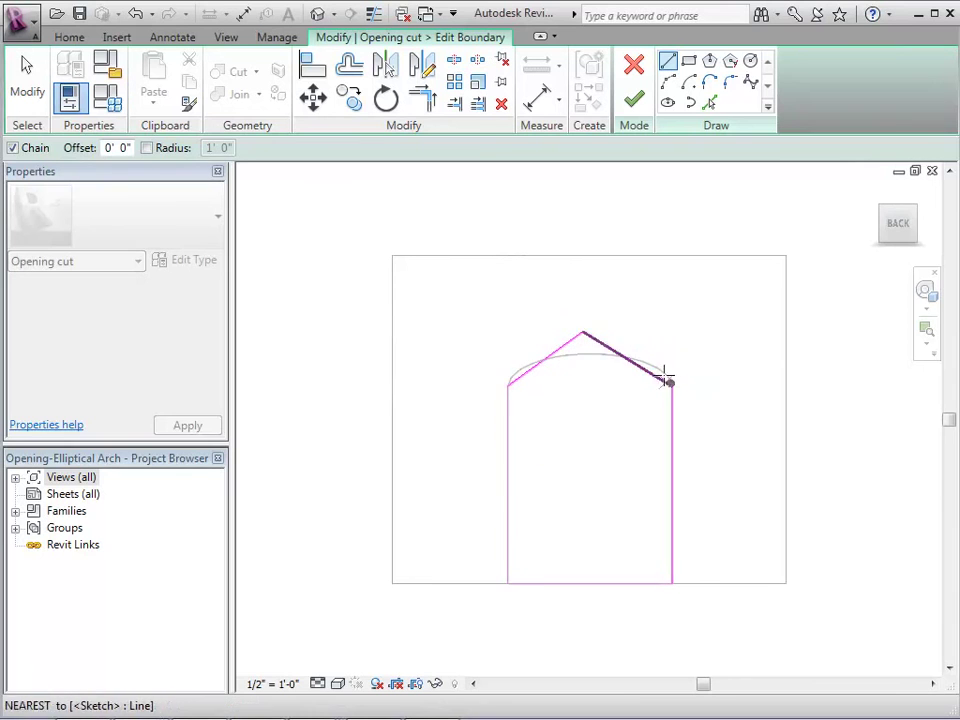
pyautogui.click(634, 99)
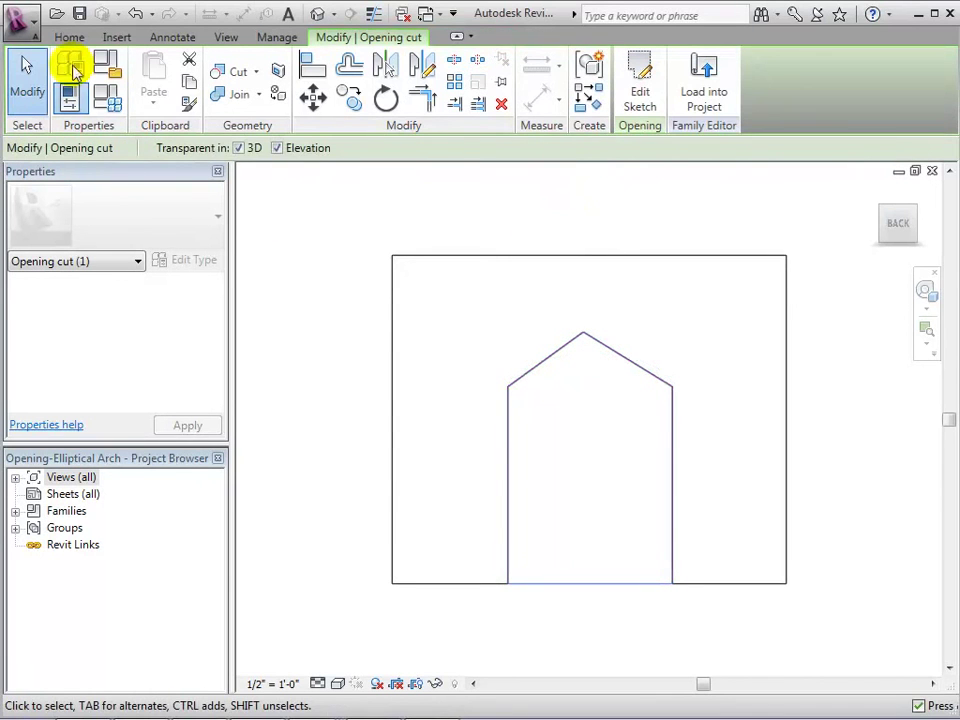
pyautogui.click(19, 20)
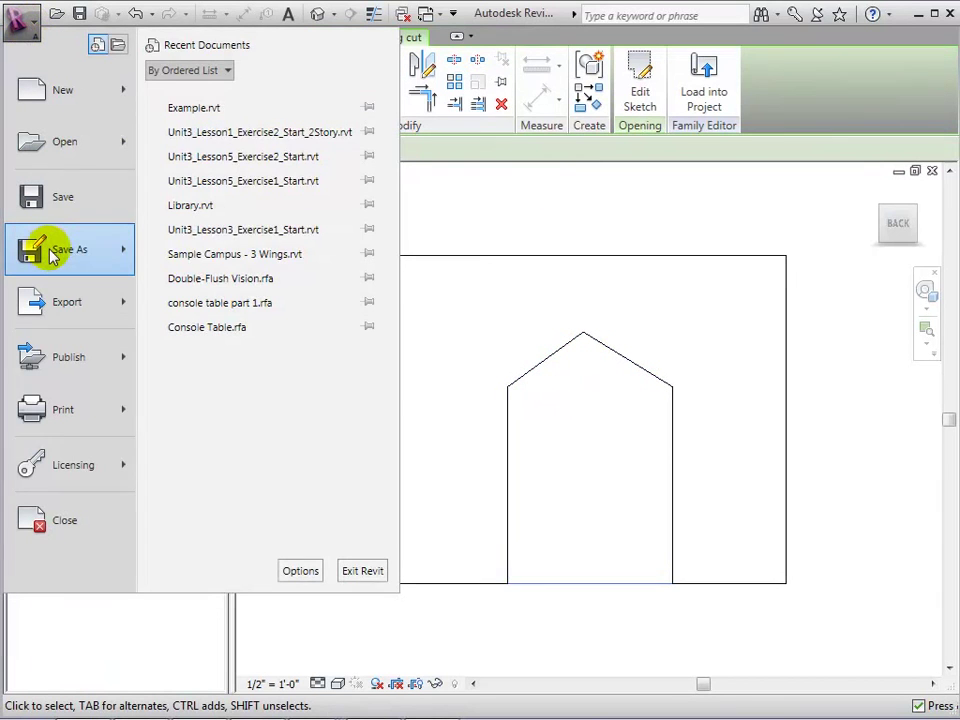
# Save the pointed family under the new file name Opening-Point and load it into the project.
pyautogui.moveTo(96, 253)
pyautogui.click(216, 169)
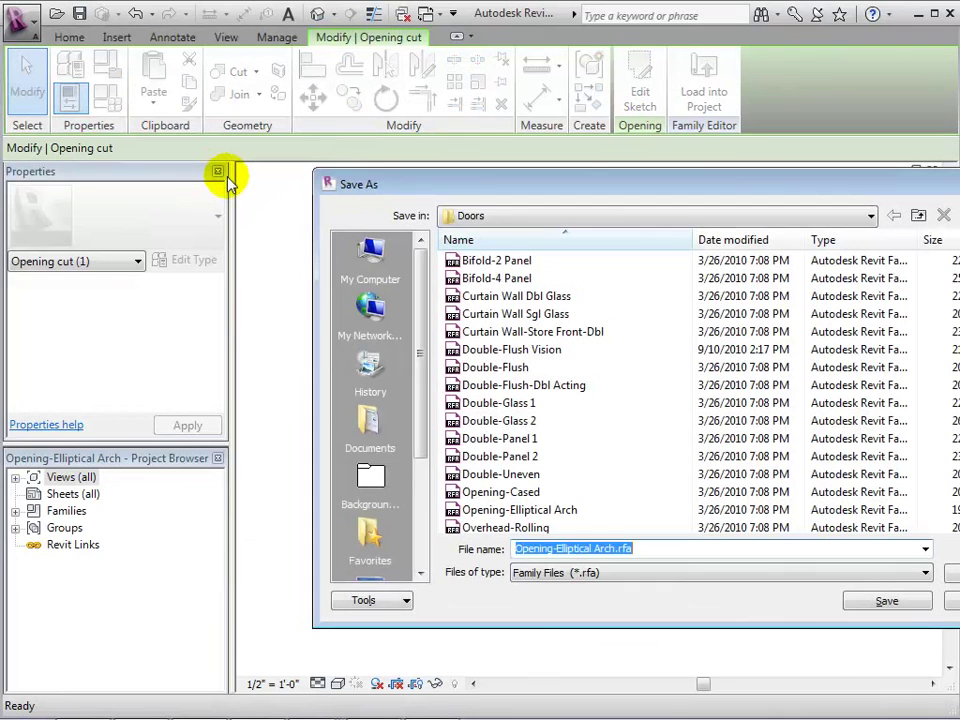
pyautogui.press('BackSpace')
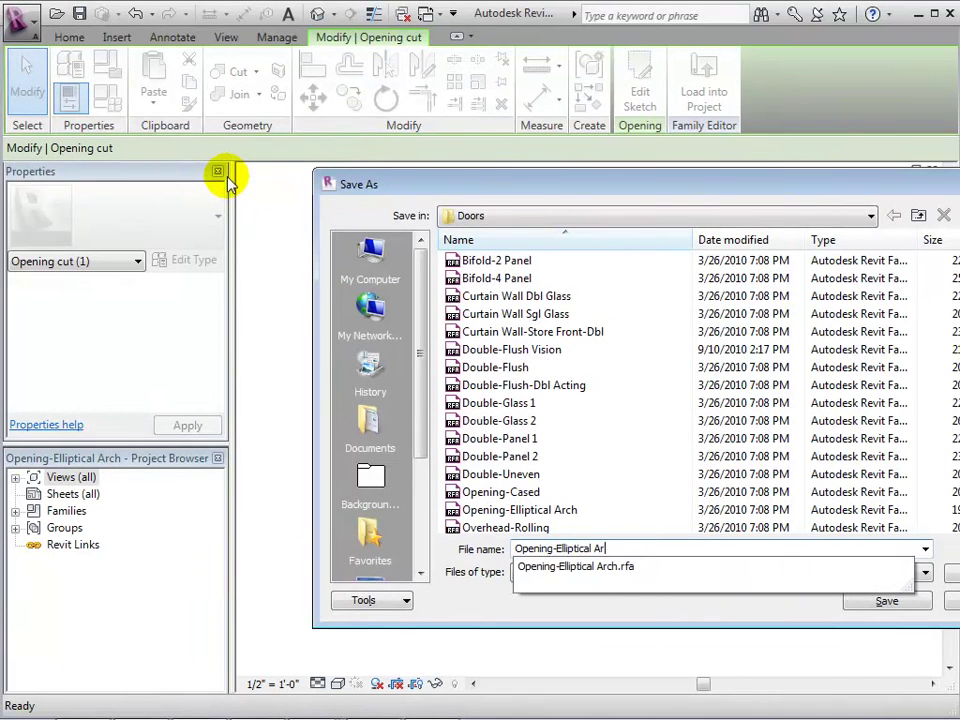
pyautogui.press('BackSpace')
pyautogui.press('BackSpace')
pyautogui.press('BackSpace')
pyautogui.write('Point')
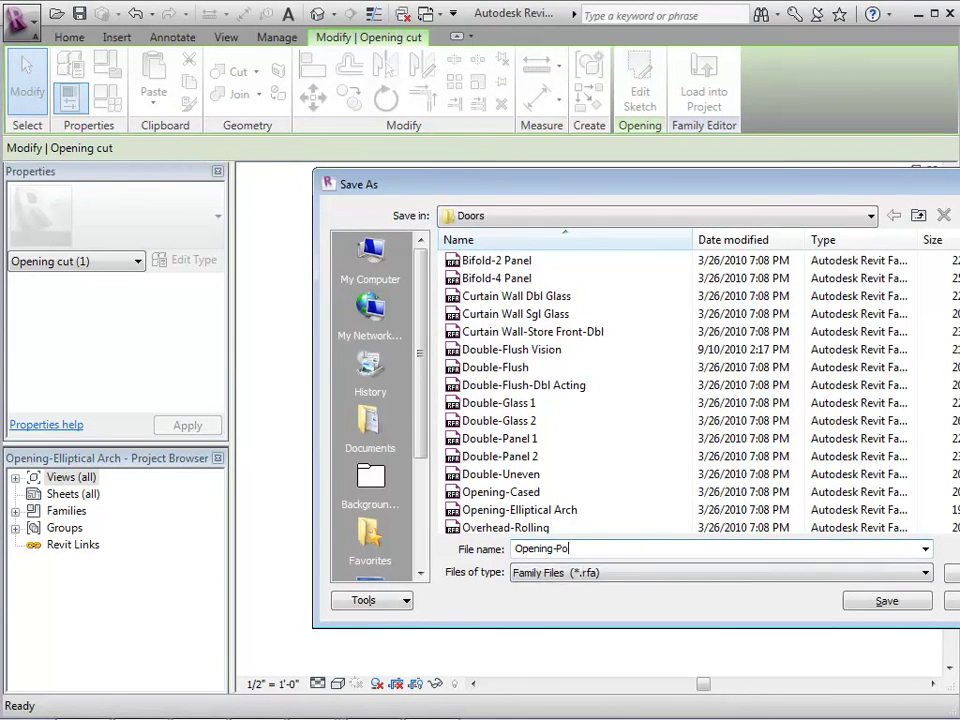
pyautogui.click(857, 606)
pyautogui.click(820, 410)
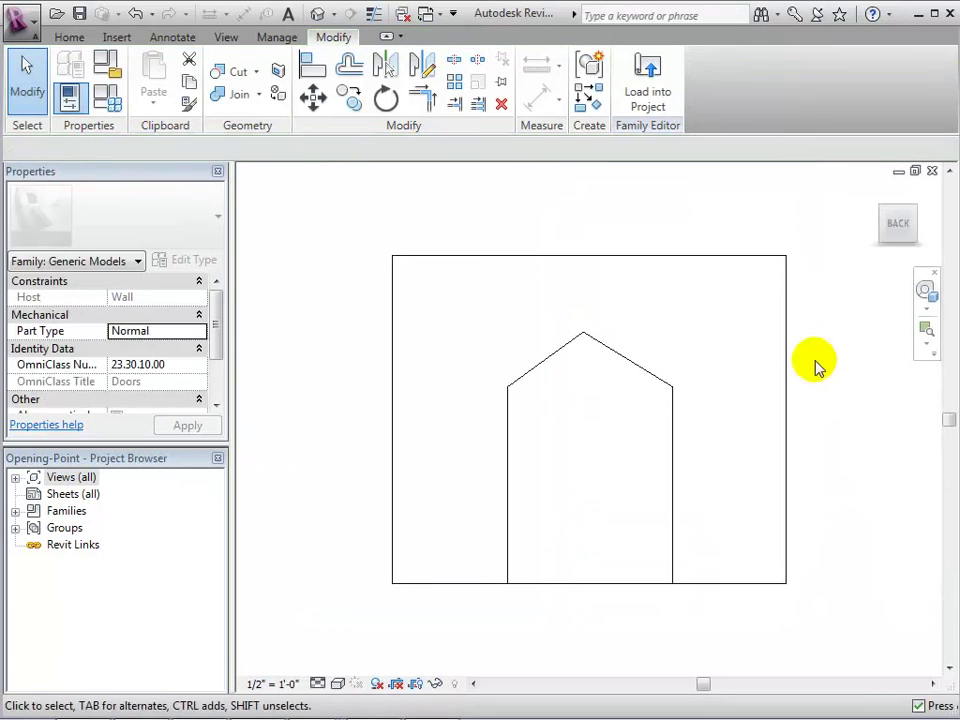
pyautogui.click(650, 88)
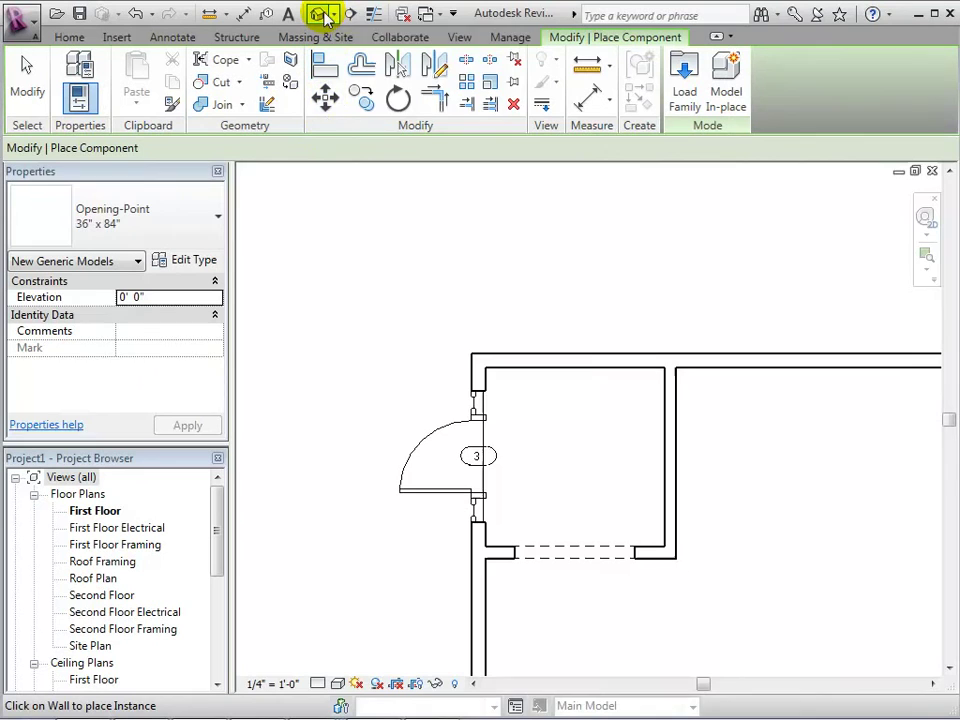
# In the default 3D view, switch the arched wall opening to type Opening-Point 60" x 84".
pyautogui.click(318, 14)
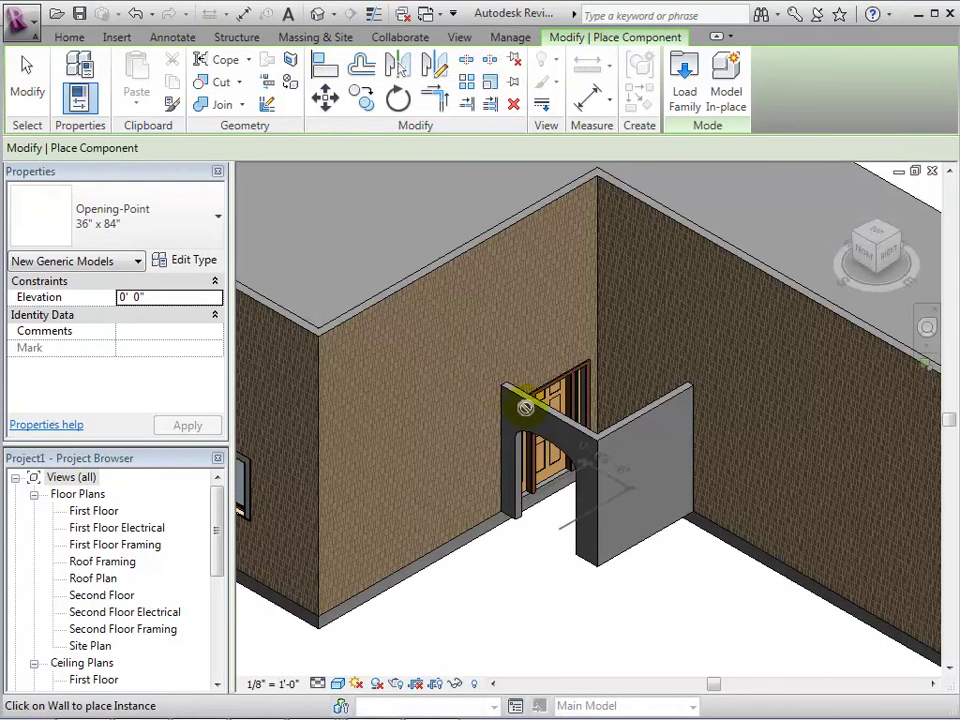
pyautogui.click(28, 85)
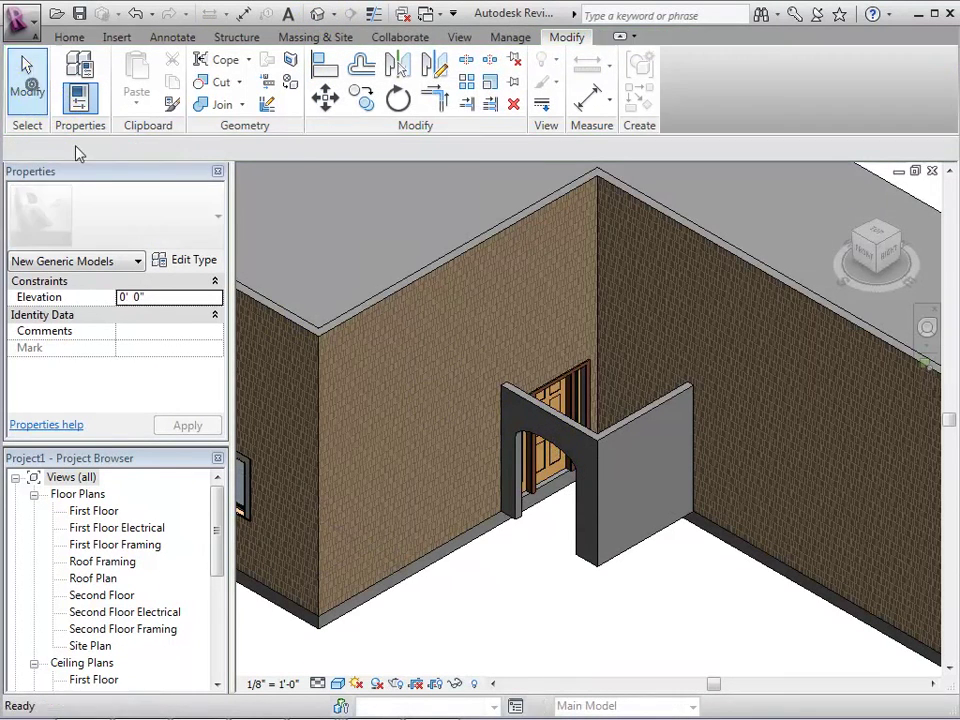
pyautogui.click(561, 453)
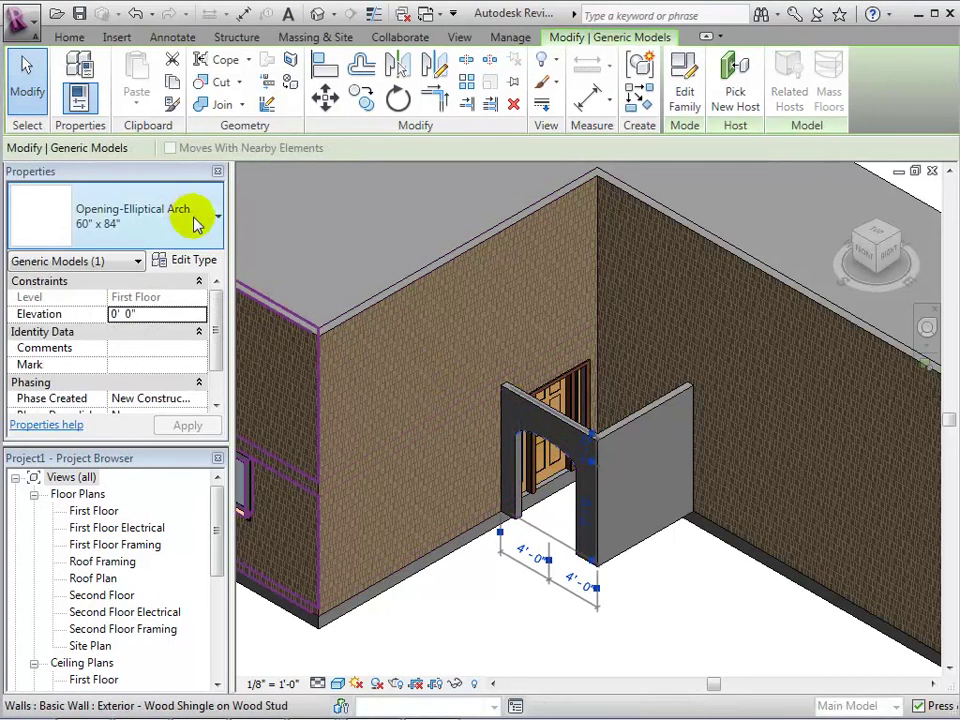
pyautogui.click(196, 223)
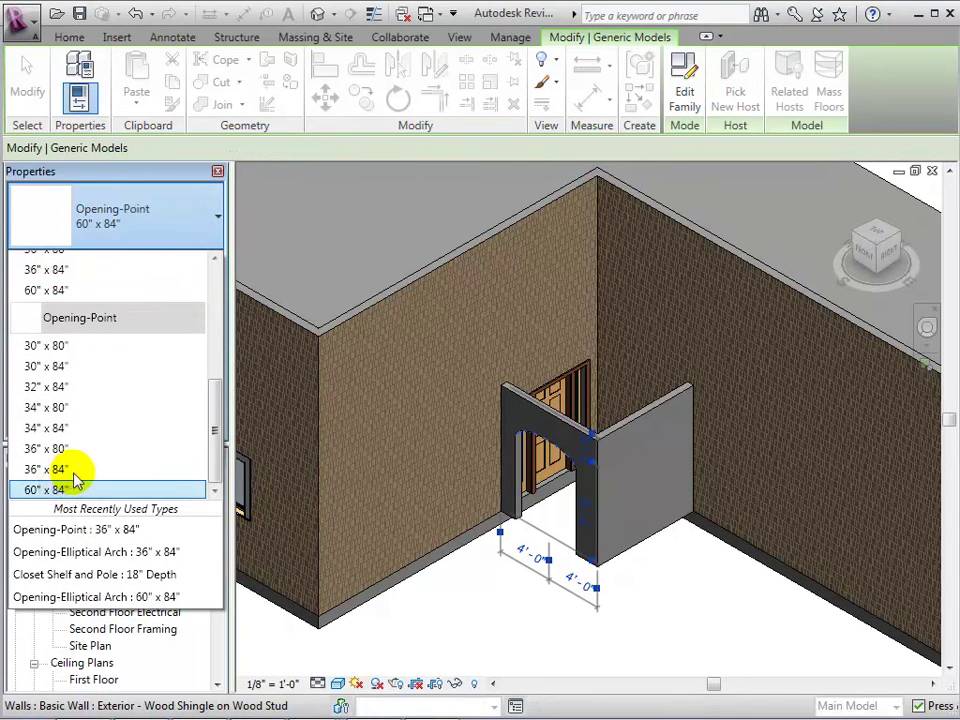
pyautogui.click(60, 490)
pyautogui.click(478, 626)
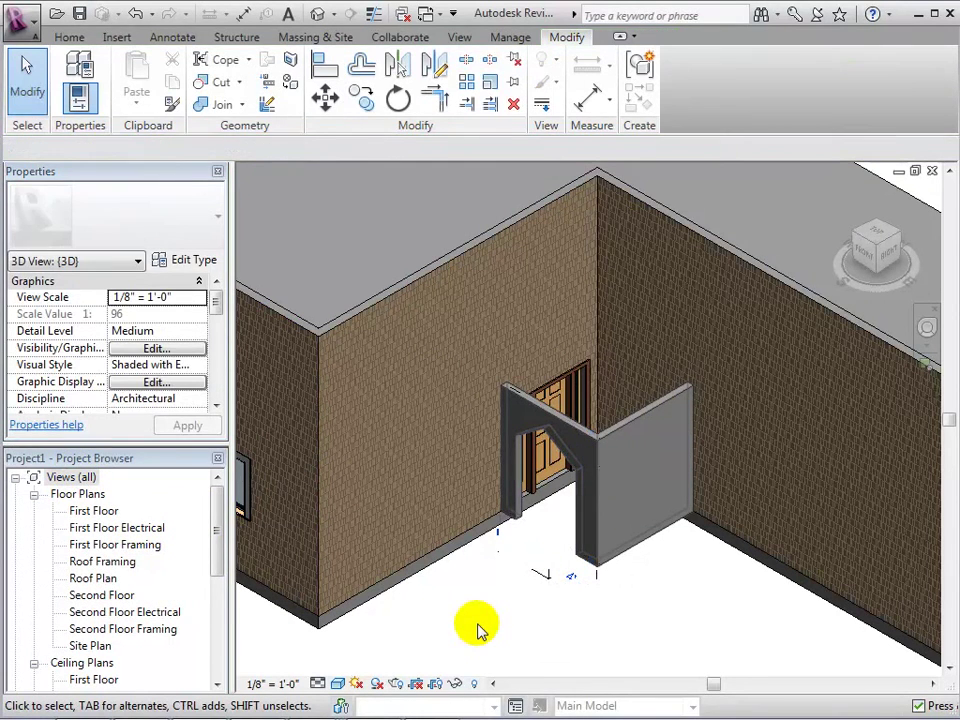
pyautogui.click(478, 624)
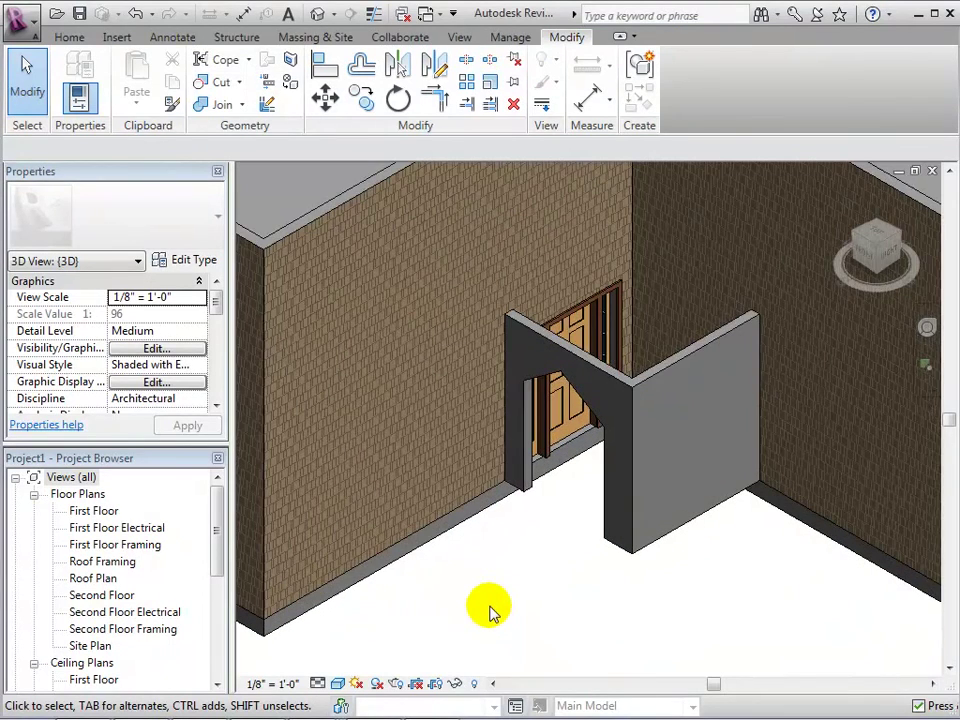
pyautogui.click(72, 37)
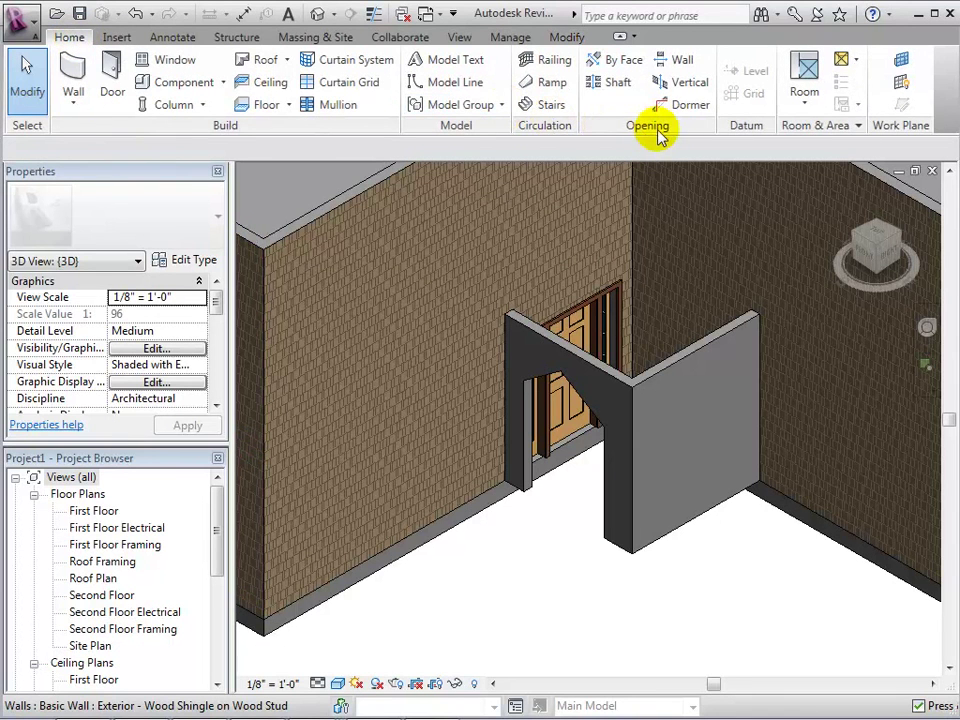
# Cut a rectangular wall opening in the short right-hand partition leg by picking two diagonal corners.
pyautogui.click(681, 60)
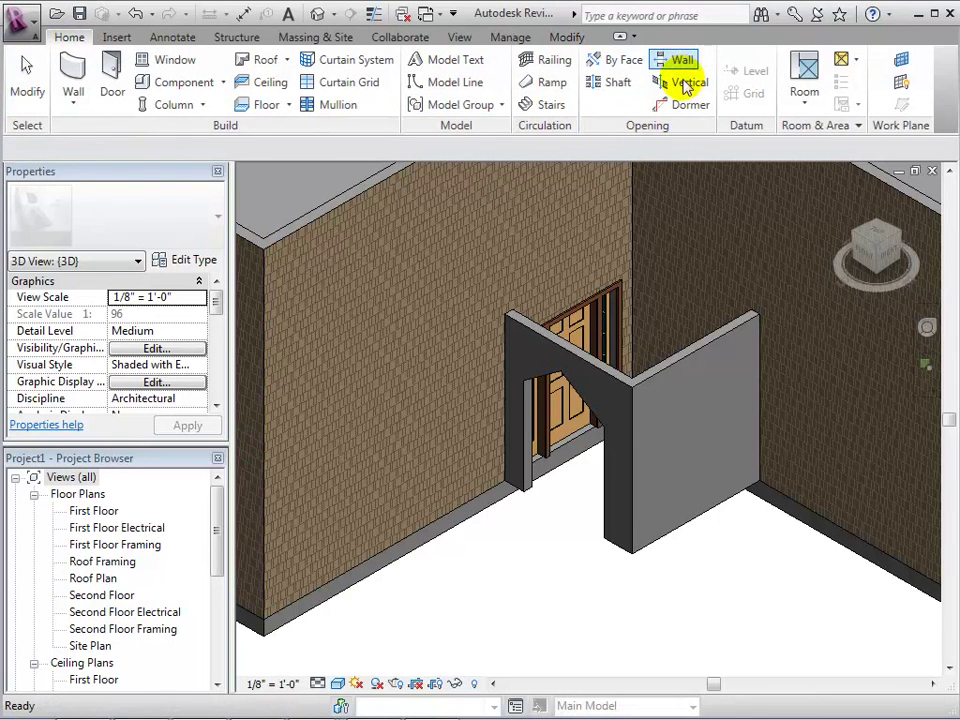
pyautogui.click(681, 360)
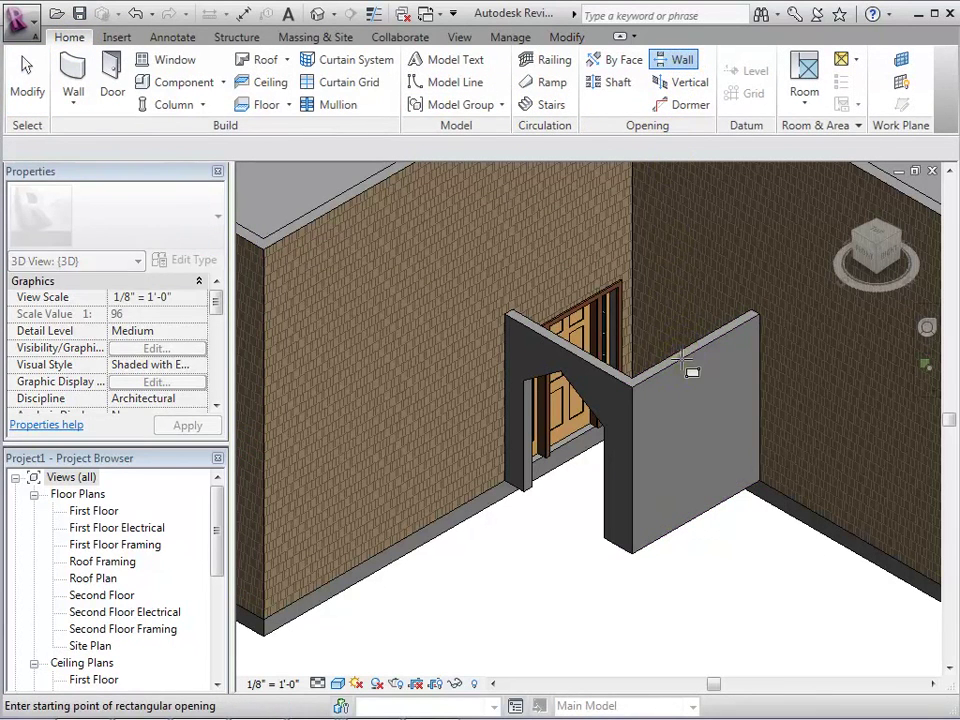
pyautogui.click(665, 406)
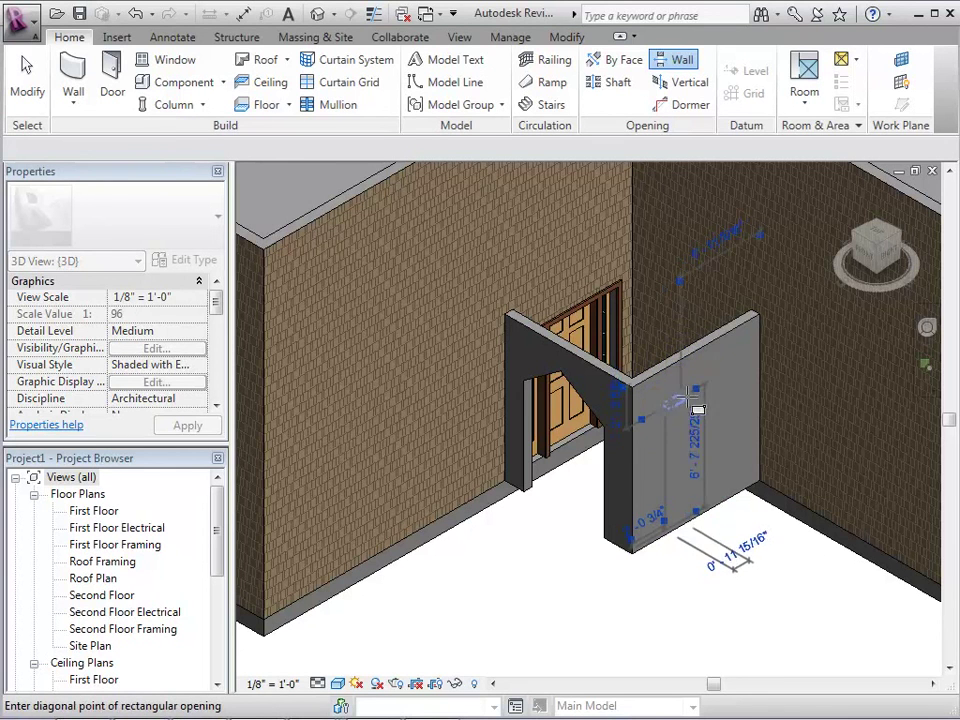
pyautogui.click(745, 508)
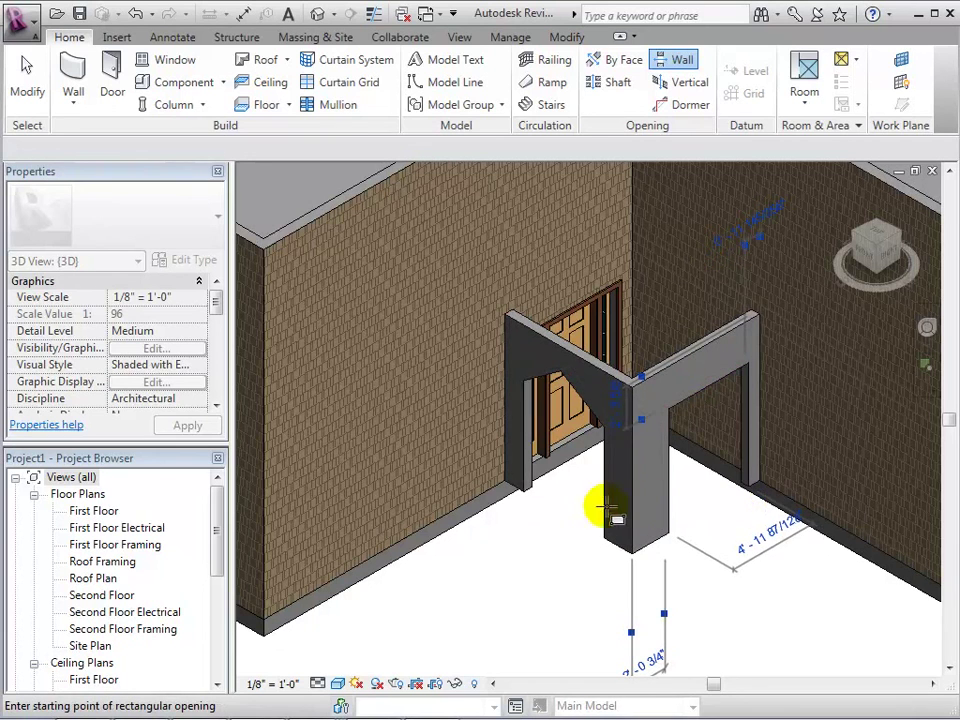
pyautogui.click(26, 88)
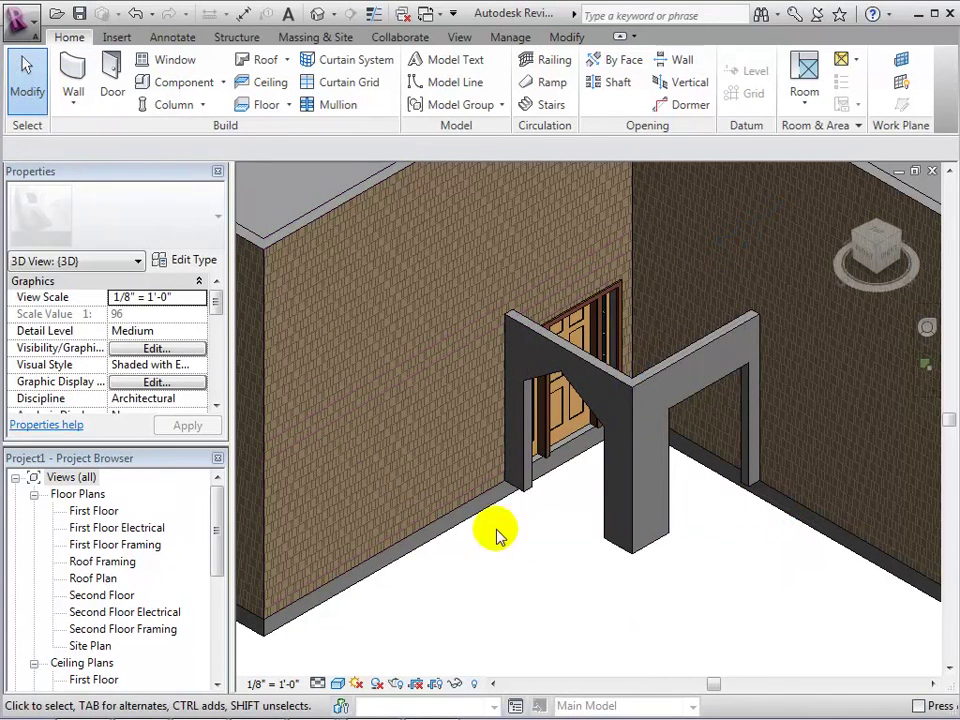